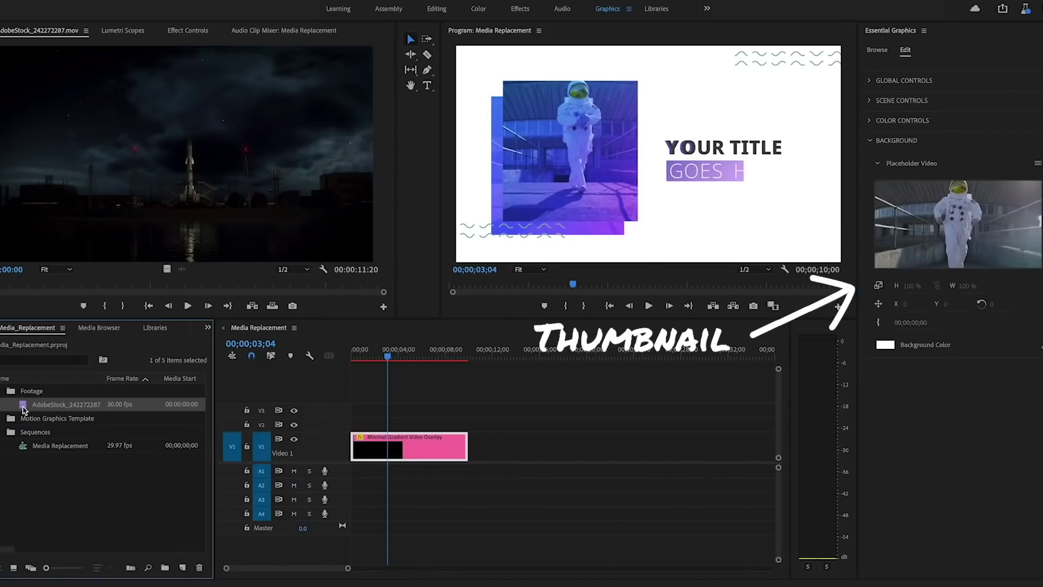
# Swap in the rocket launch footage, scaled to 200%, moved to Y 600, and tilted 3°
pyautogui.moveTo(870, 257); pyautogui.dragTo(908, 242)
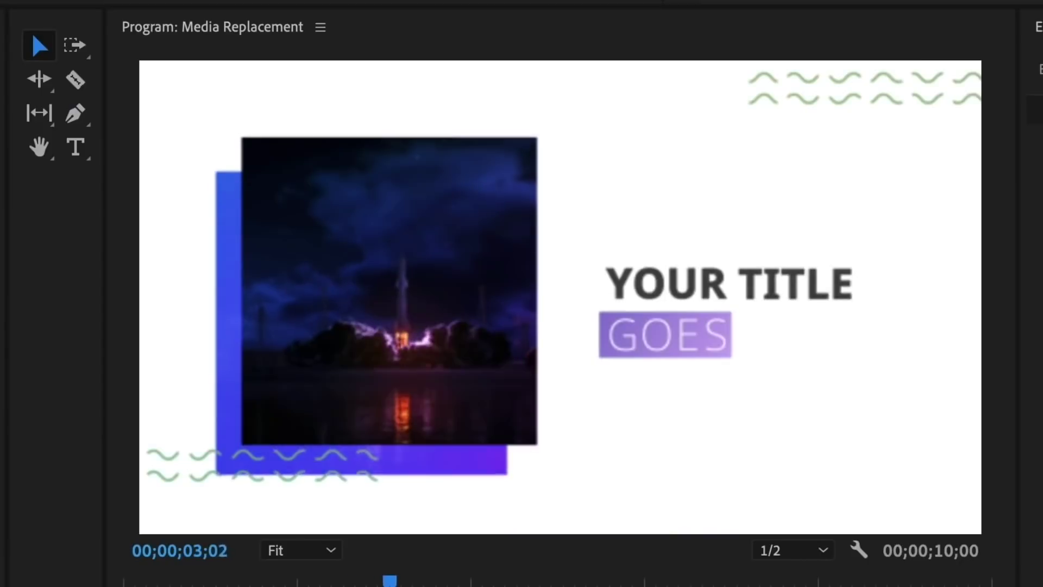
pyautogui.moveTo(730, 111); pyautogui.dragTo(946, 373)
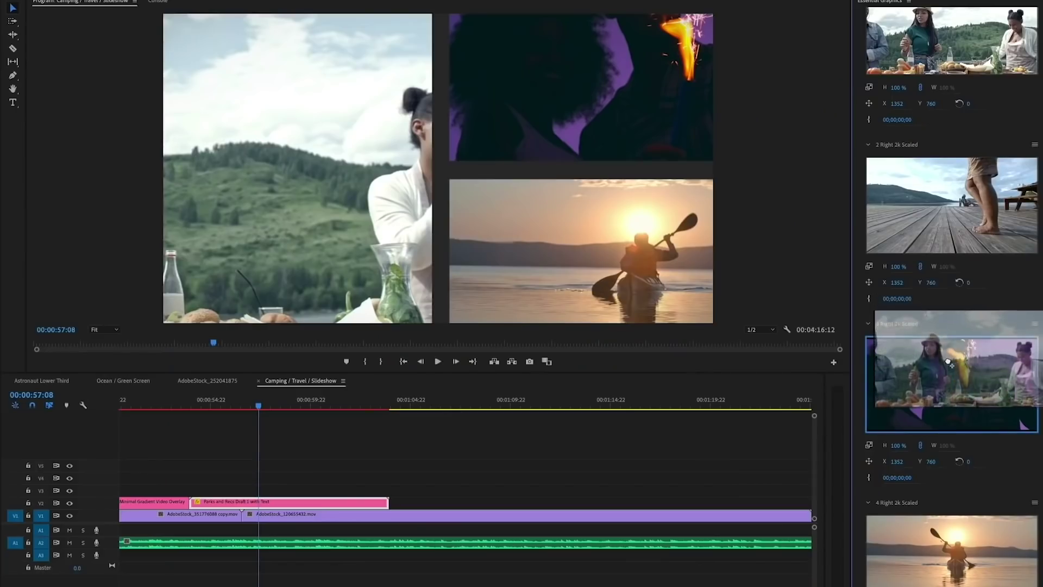
pyautogui.moveTo(951, 210); pyautogui.dragTo(955, 577)
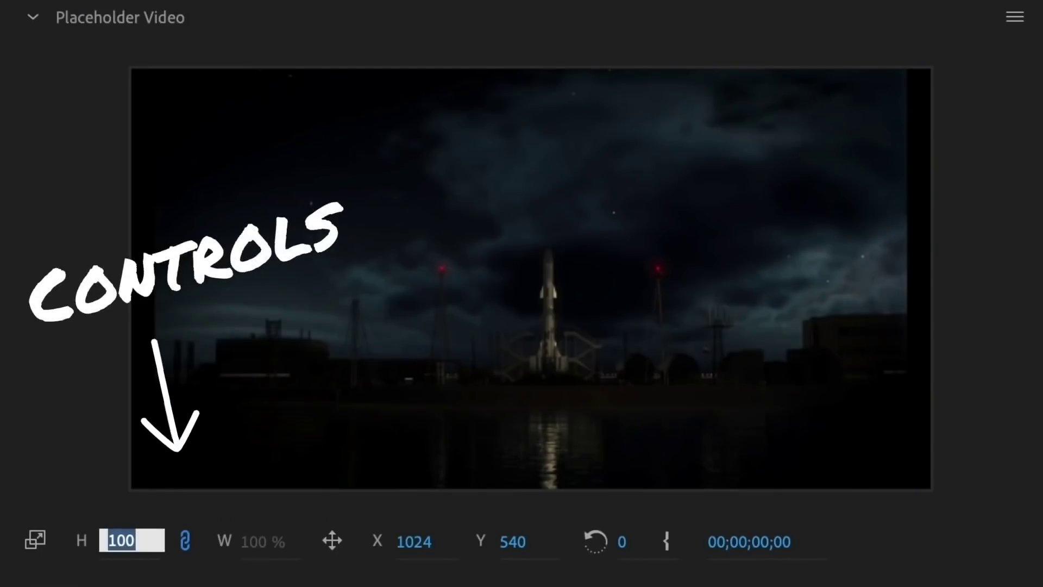
pyautogui.write('0')
pyautogui.press('Return')
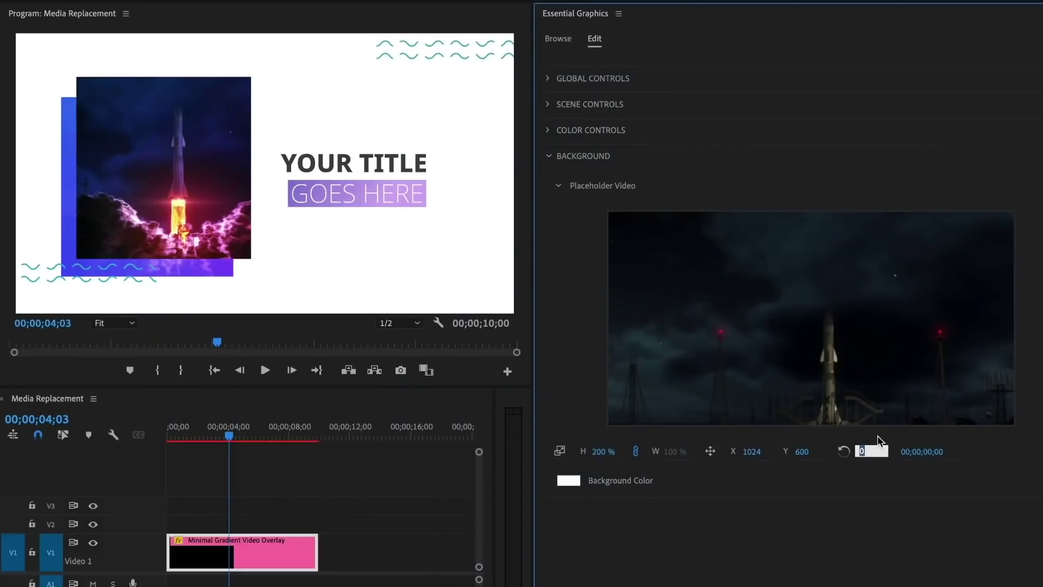
pyautogui.write('3')
pyautogui.press('Return')
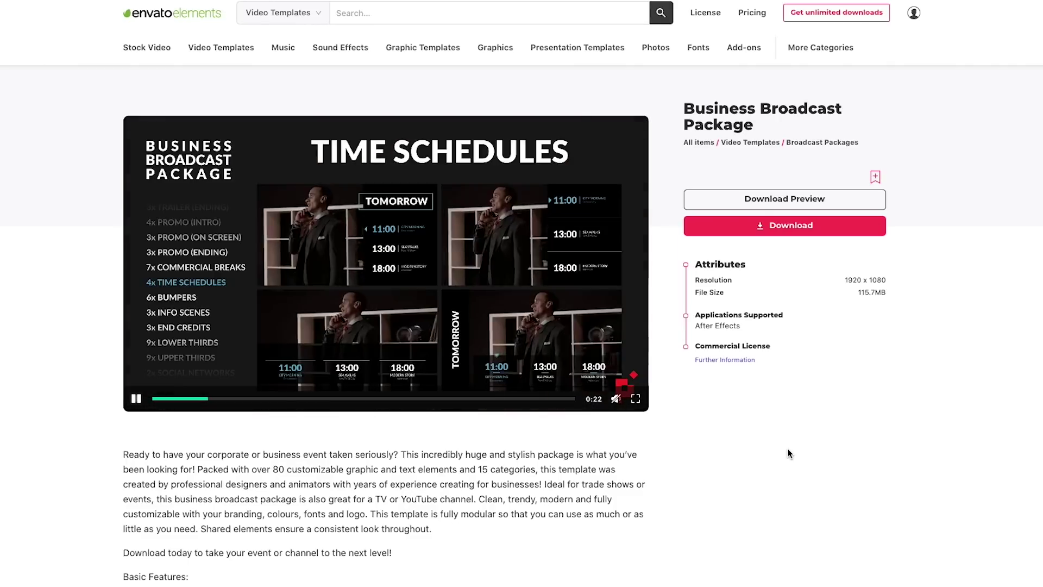
# Download the Business Broadcast Package, then add masks to the template controls and export it
pyautogui.click(833, 226)
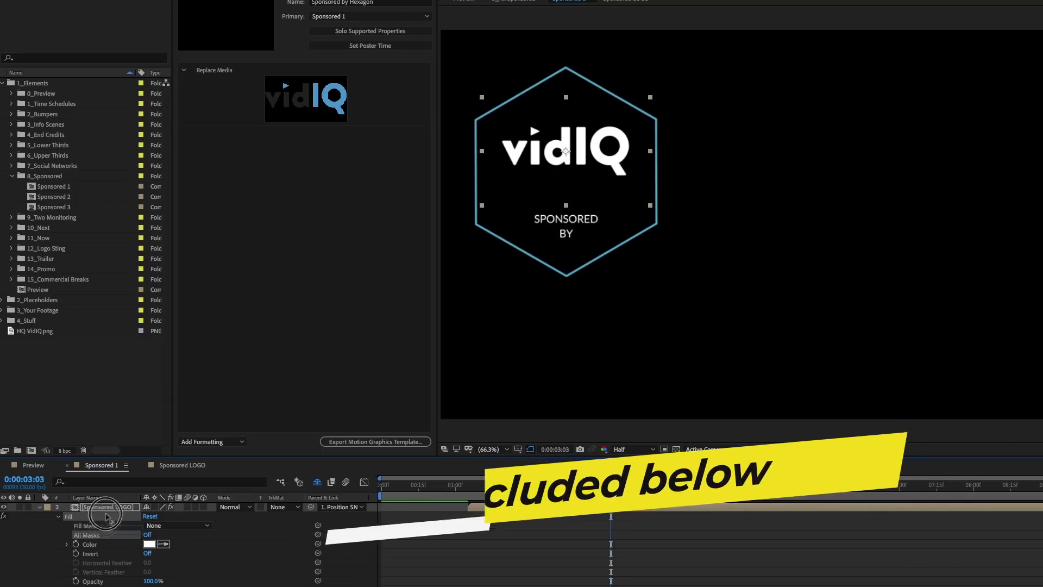
pyautogui.moveTo(107, 516); pyautogui.dragTo(231, 147)
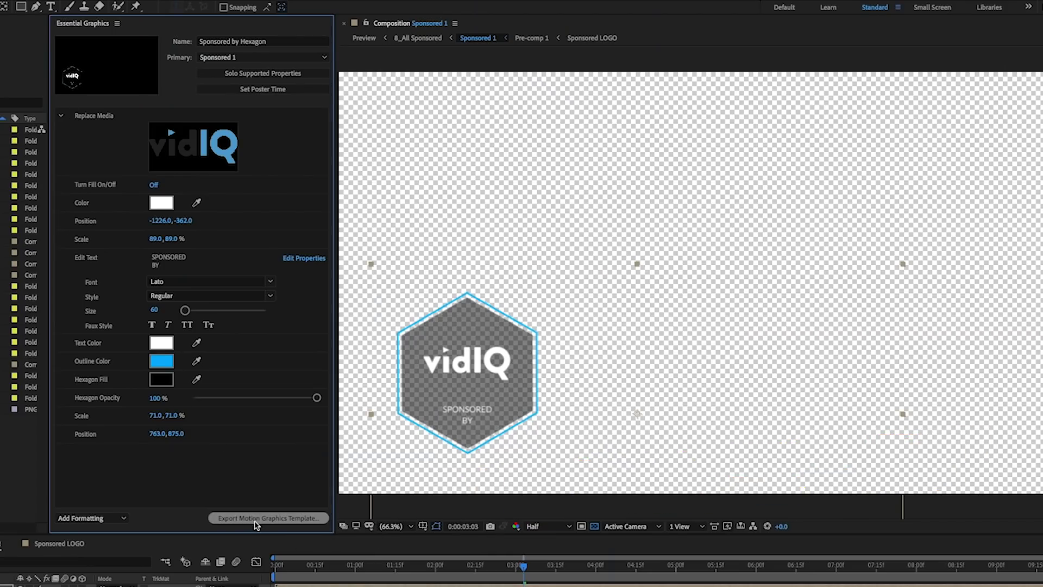
pyautogui.click(254, 519)
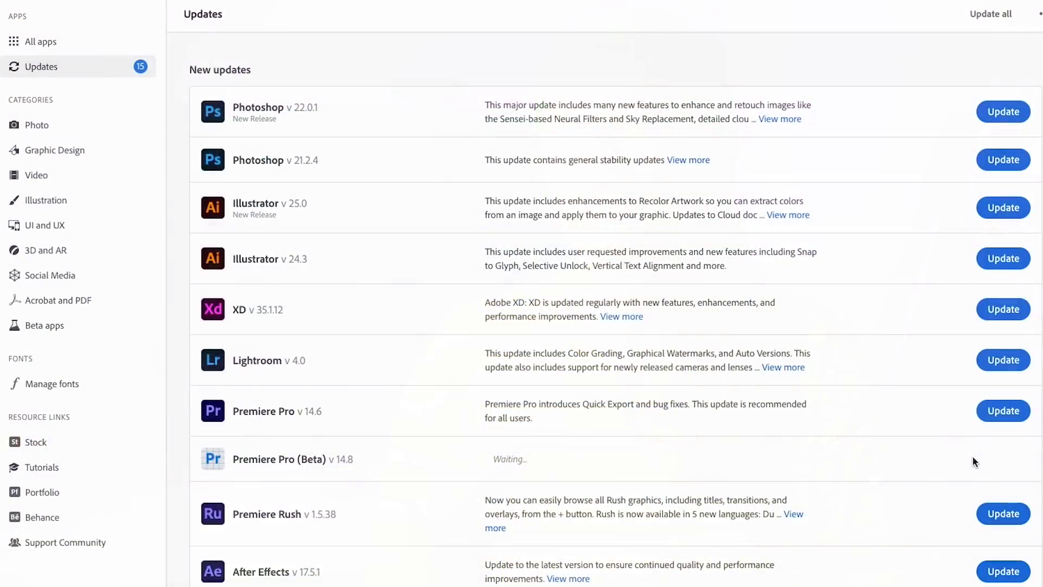
# Go to Creative Cloud's Beta apps and launch After Effects (Beta)
pyautogui.scroll(-4, 973, 455)
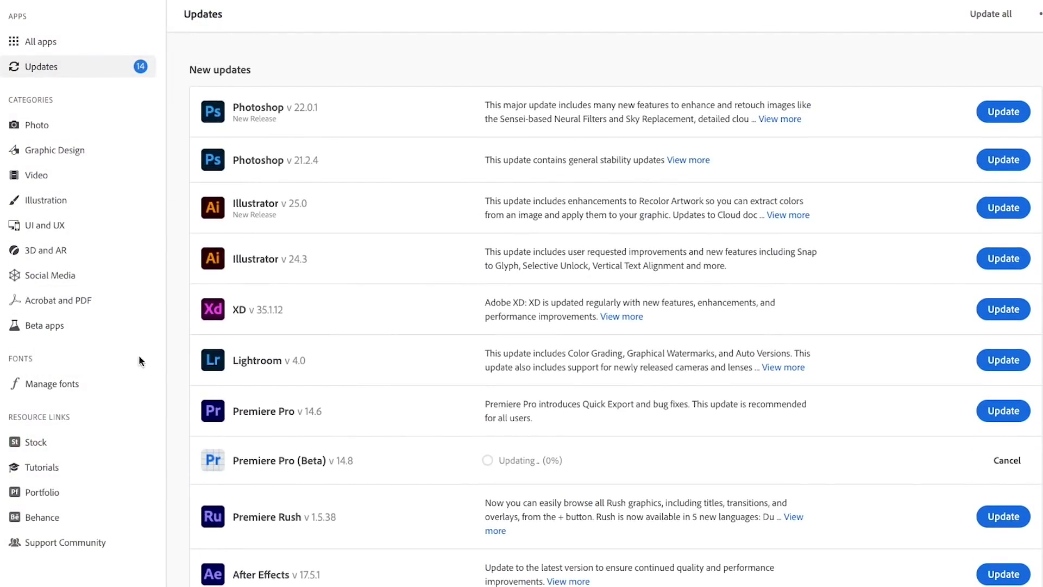
pyautogui.click(78, 325)
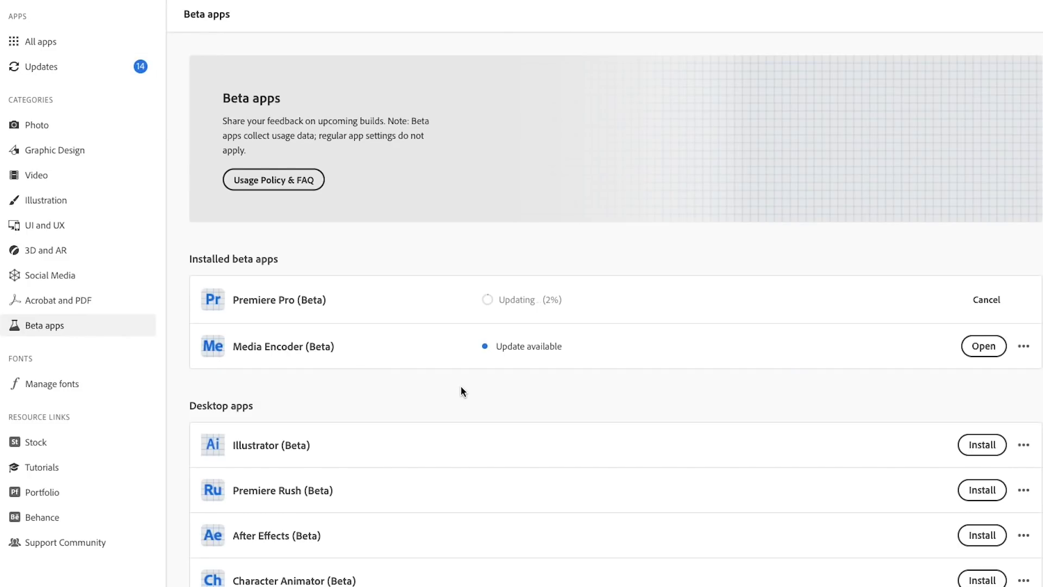
pyautogui.scroll(-2, 461, 387)
pyautogui.scroll(-1, 461, 387)
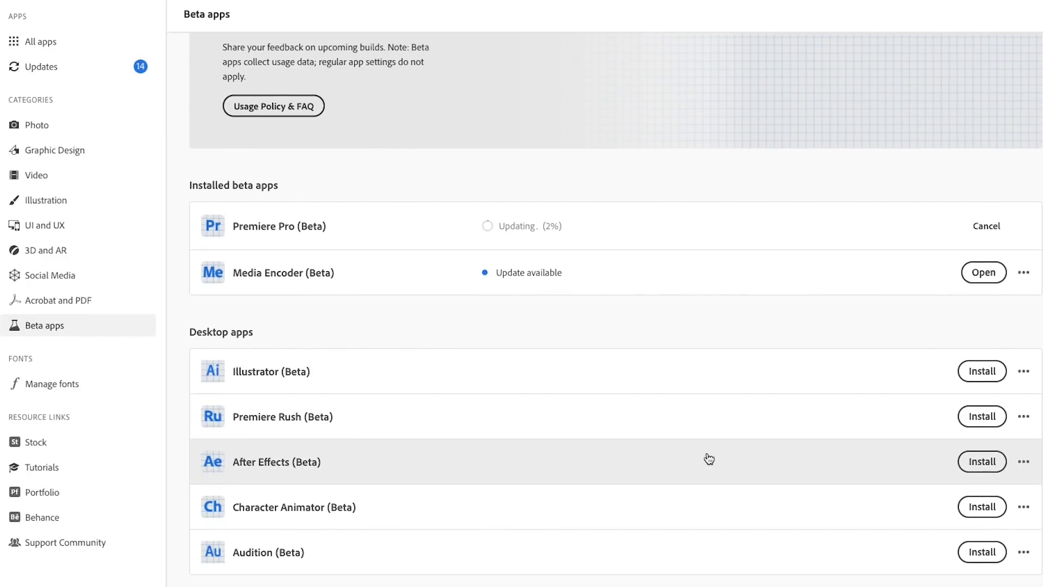
pyautogui.click(984, 466)
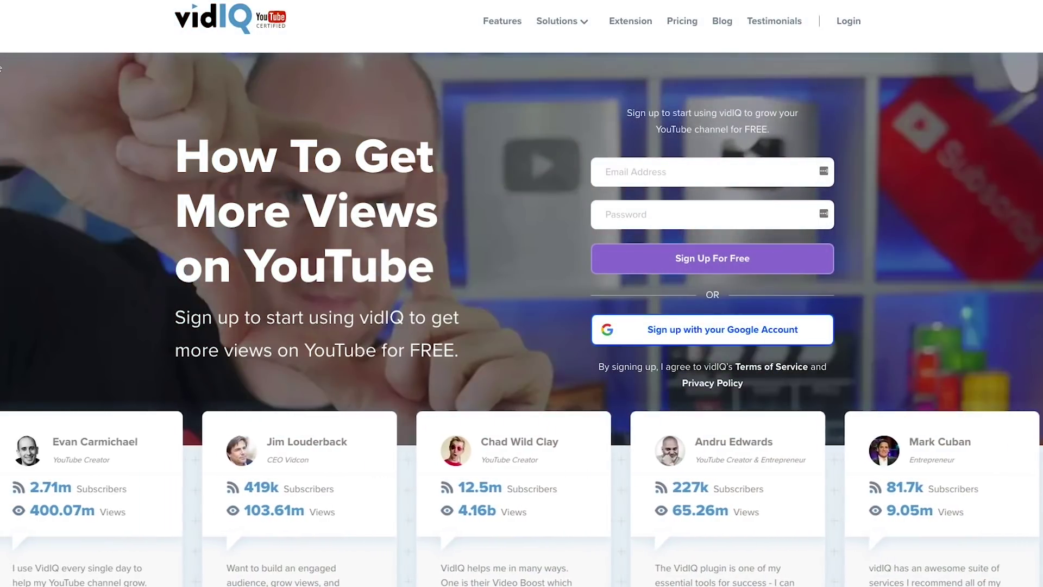
# Open vidIQ's Chrome extension page and scroll through the Scorecard and Trend Alerts features
pyautogui.click(637, 24)
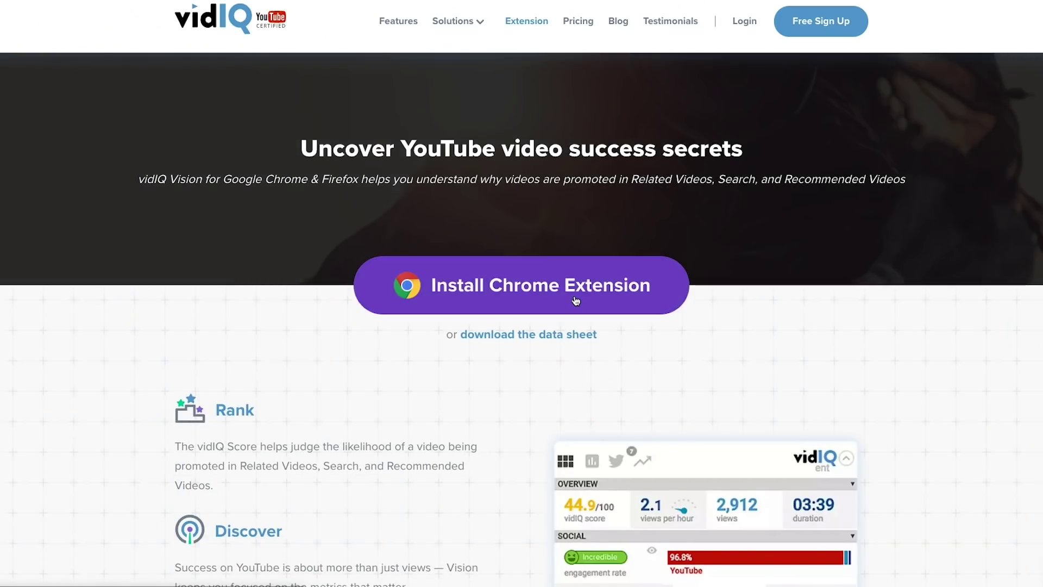
pyautogui.scroll(-10, 576, 301)
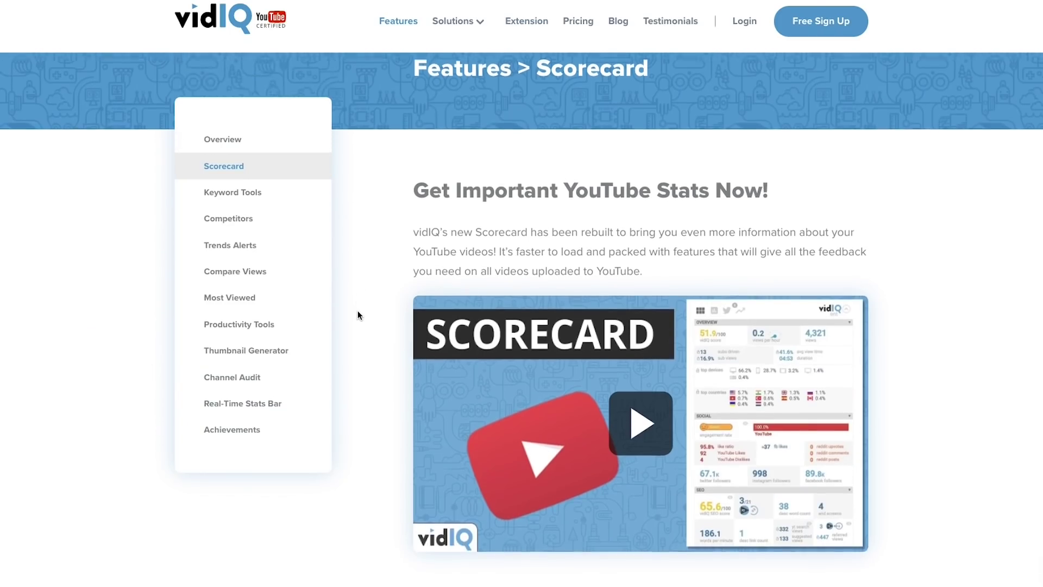
pyautogui.scroll(-2, 358, 315)
pyautogui.scroll(-3, 359, 315)
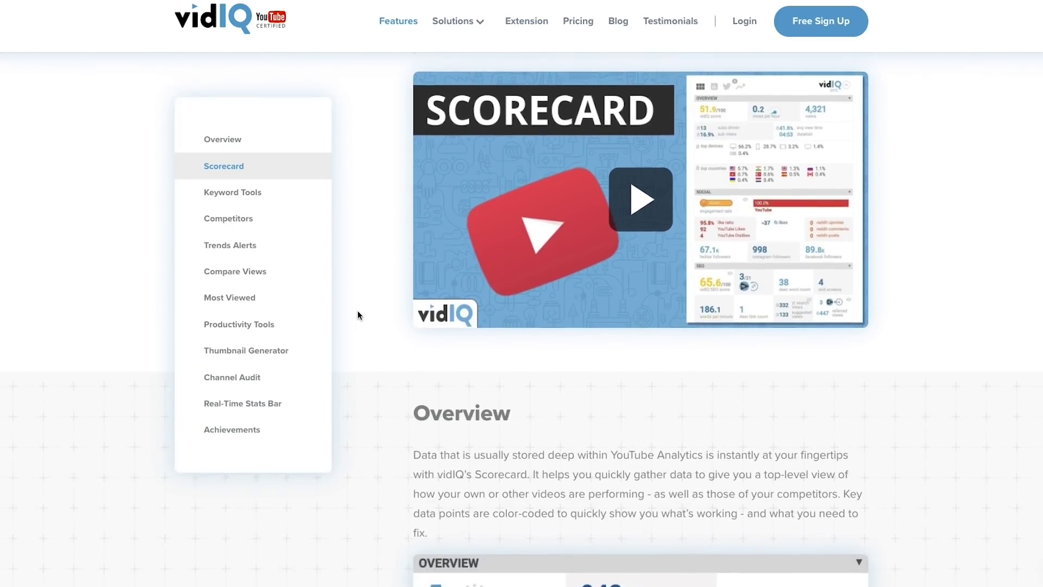
pyautogui.scroll(-7, 357, 312)
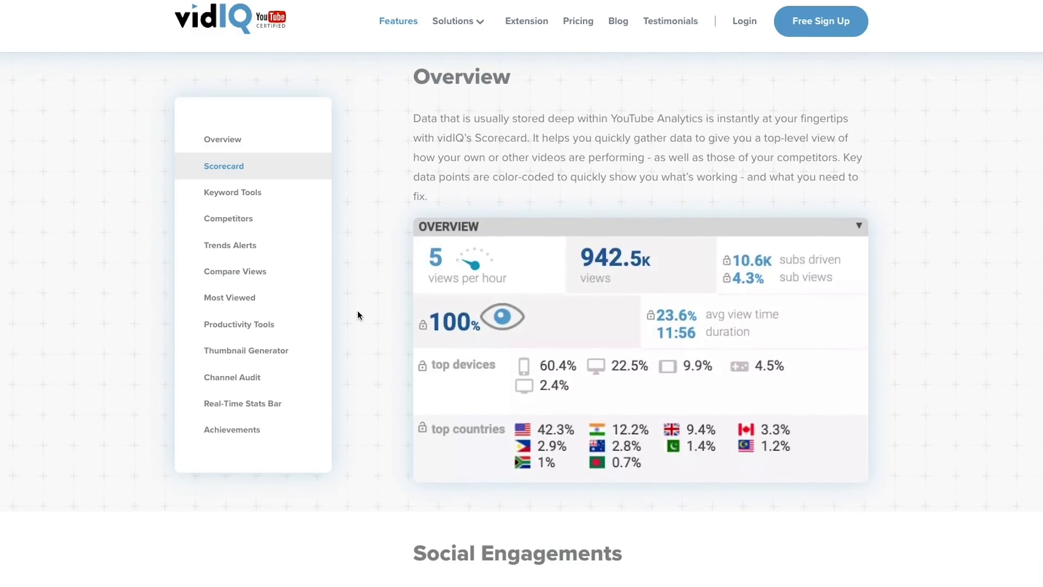
pyautogui.scroll(-7, 363, 356)
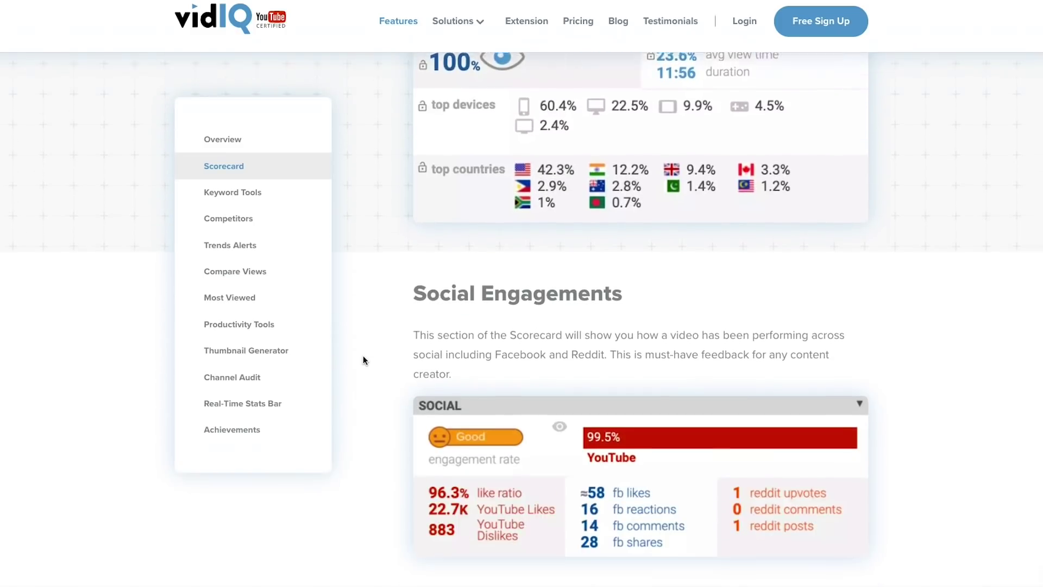
pyautogui.scroll(-7, 363, 355)
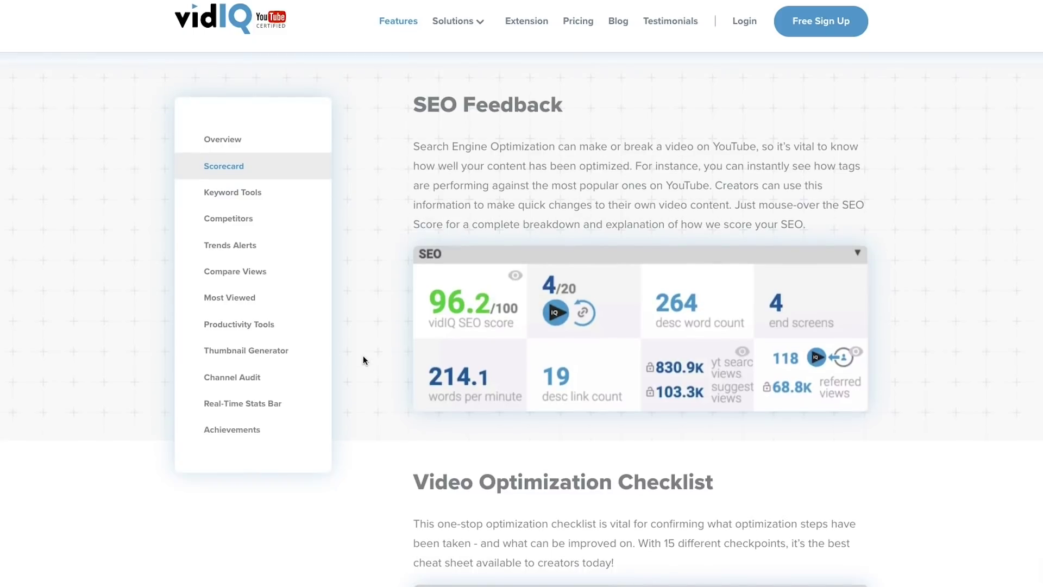
pyautogui.scroll(-8, 363, 356)
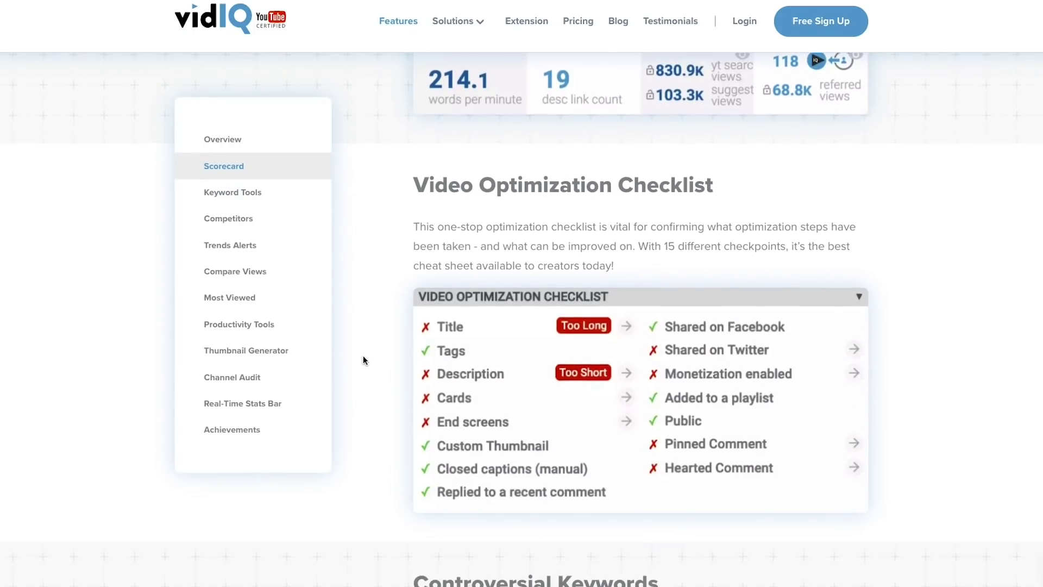
pyautogui.scroll(-18, 362, 356)
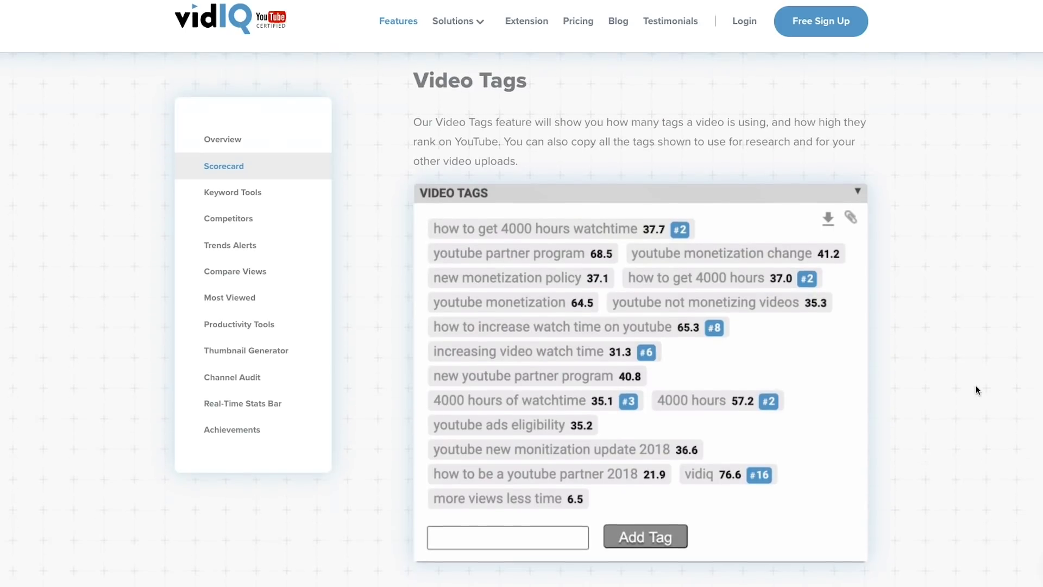
pyautogui.scroll(-8, 976, 390)
pyautogui.scroll(-20, 975, 390)
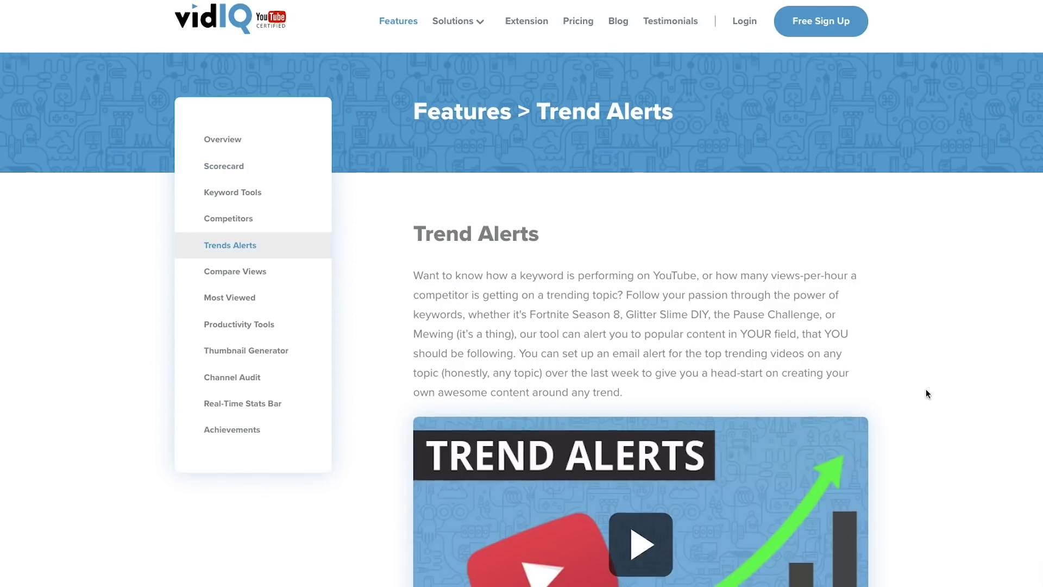
pyautogui.scroll(-7, 926, 391)
pyautogui.scroll(-4, 926, 393)
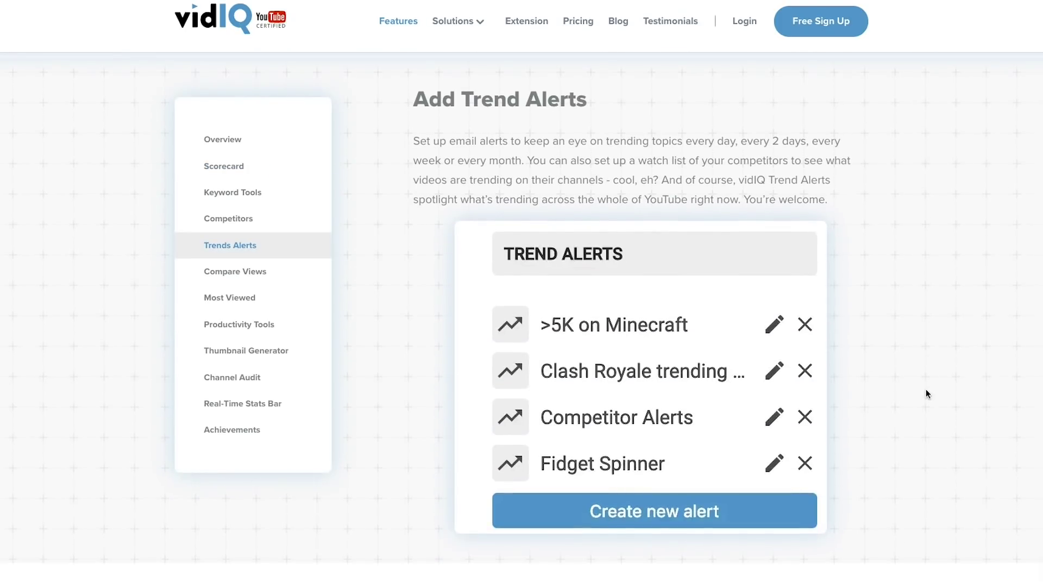
pyautogui.scroll(-10, 925, 391)
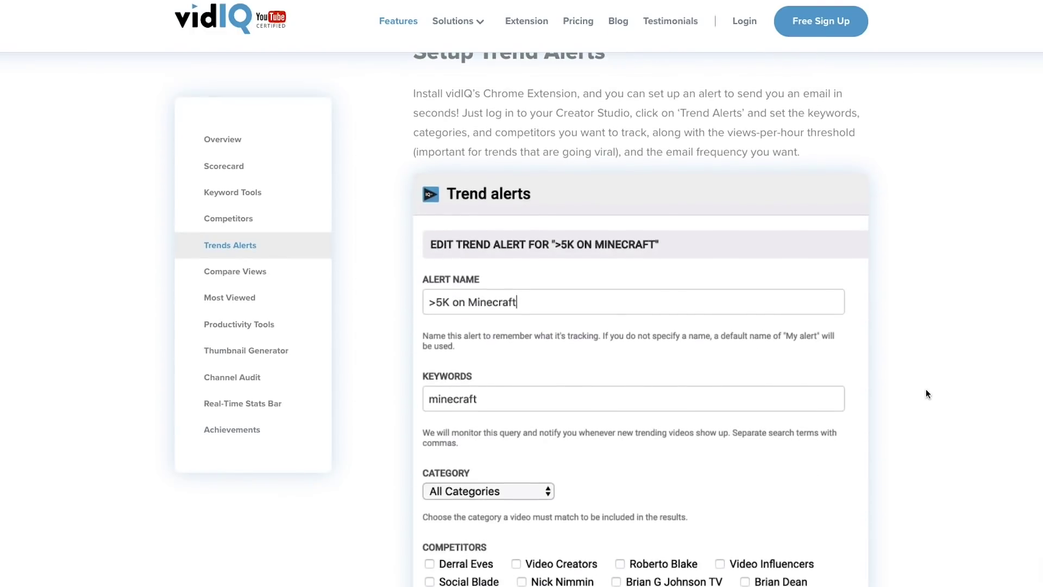
pyautogui.scroll(-3, 926, 391)
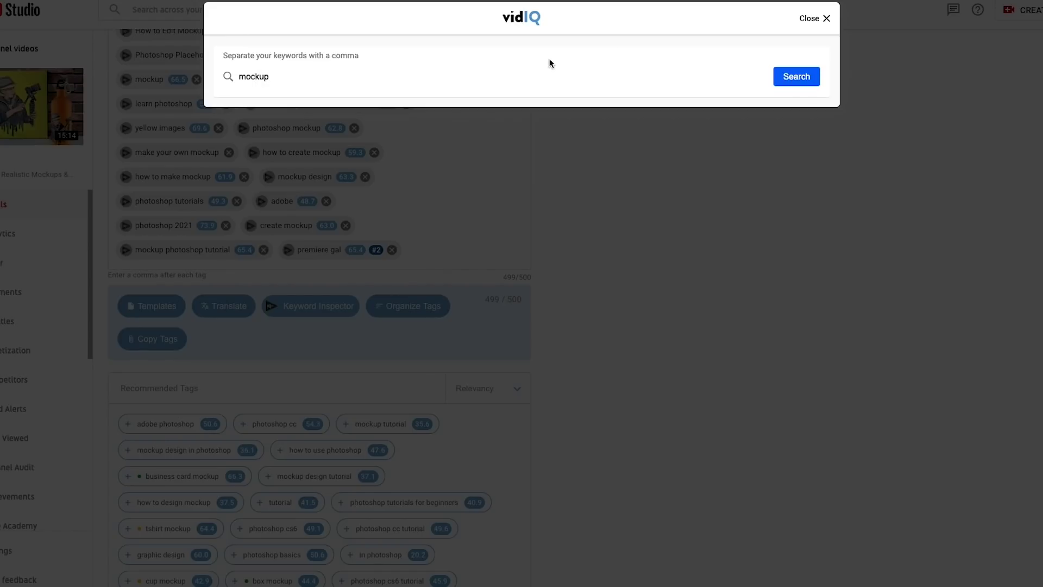
# Add 'template' as a second keyword, check its search volume, and show the optimization checklist
pyautogui.write('templa')
pyautogui.press('Return')
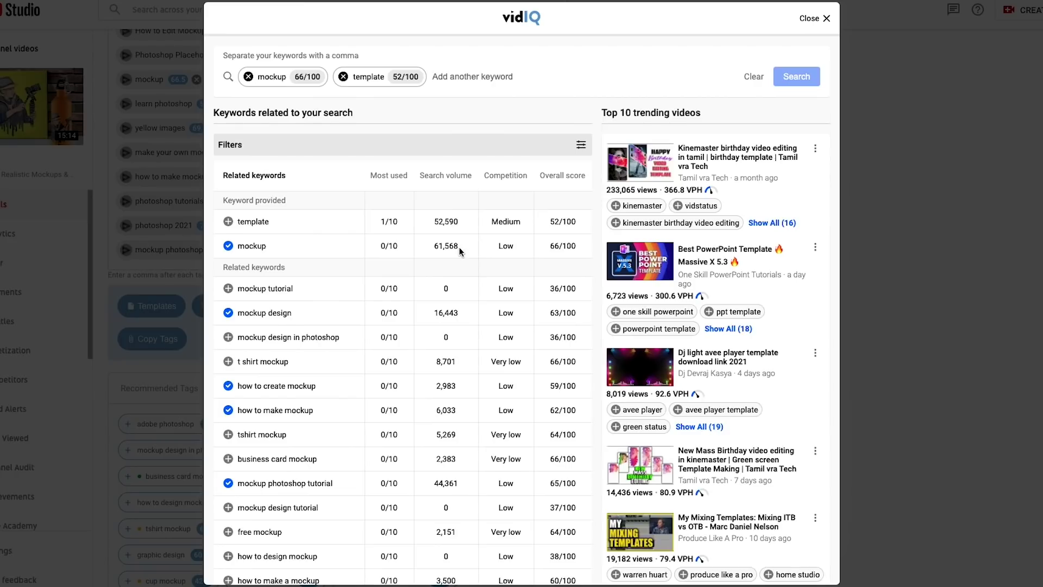
pyautogui.scroll(-3, 462, 328)
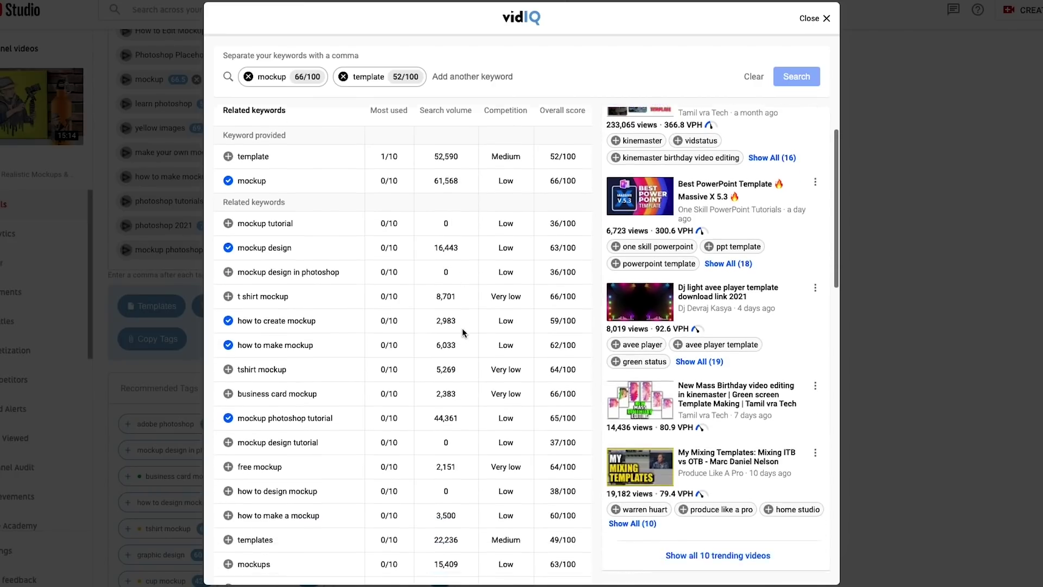
pyautogui.moveTo(433, 468); pyautogui.dragTo(484, 470)
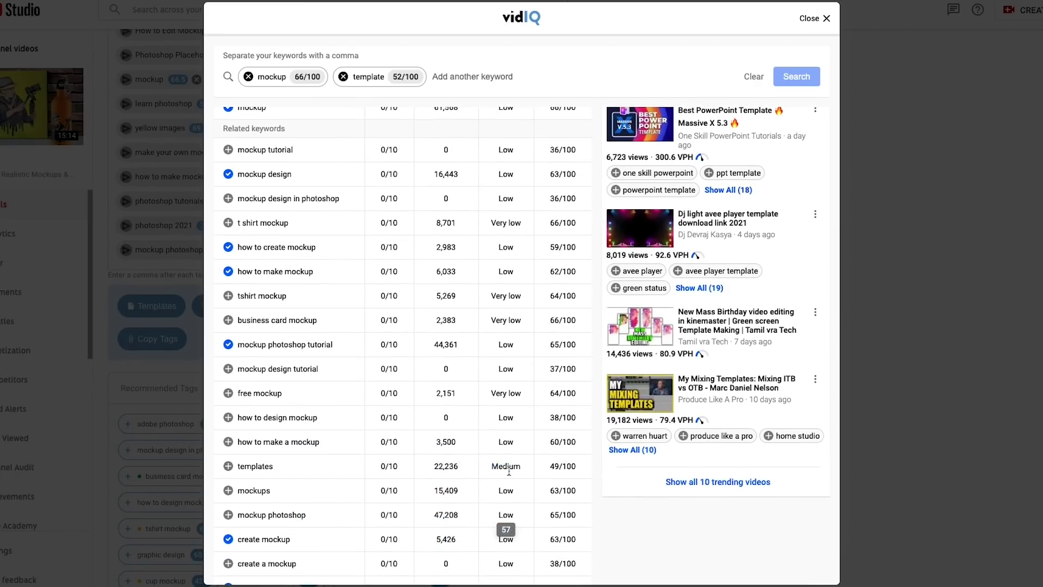
pyautogui.scroll(-3, 509, 471)
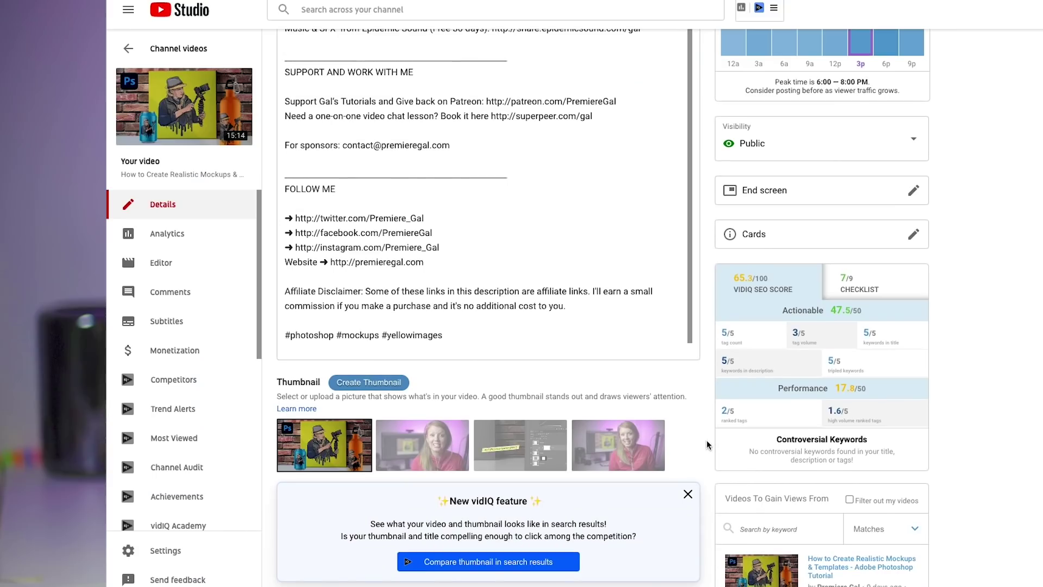
pyautogui.click(881, 281)
# Preview the video among search results for the keyword
pyautogui.scroll(-1, 1015, 331)
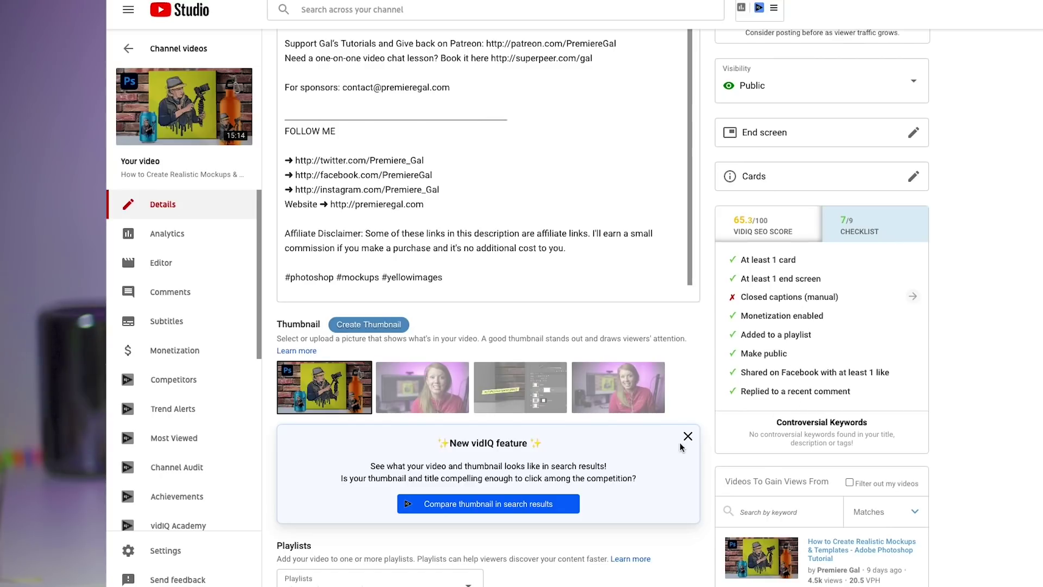
pyautogui.scroll(-3, 679, 443)
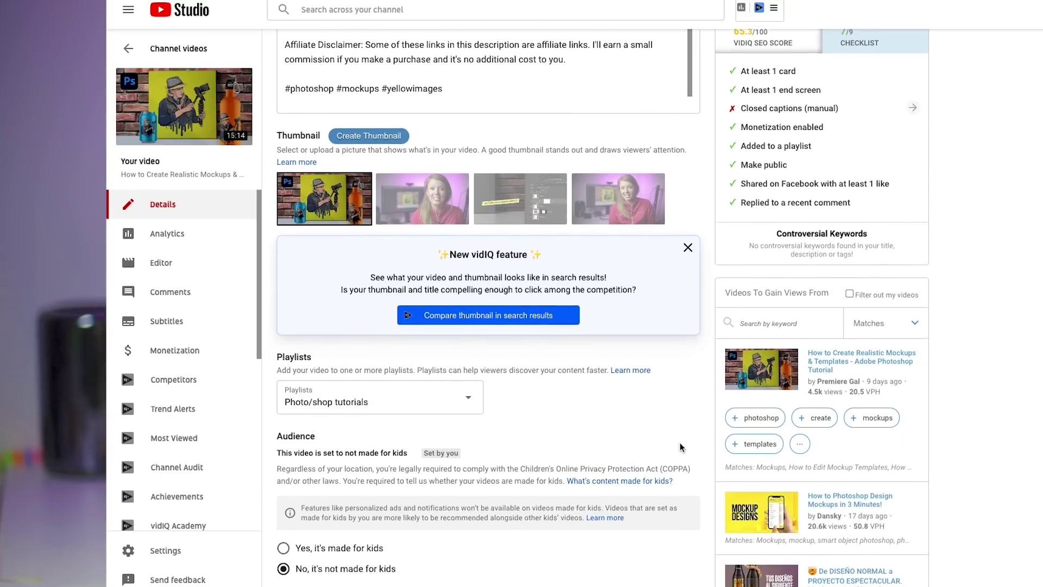
pyautogui.scroll(-5, 680, 443)
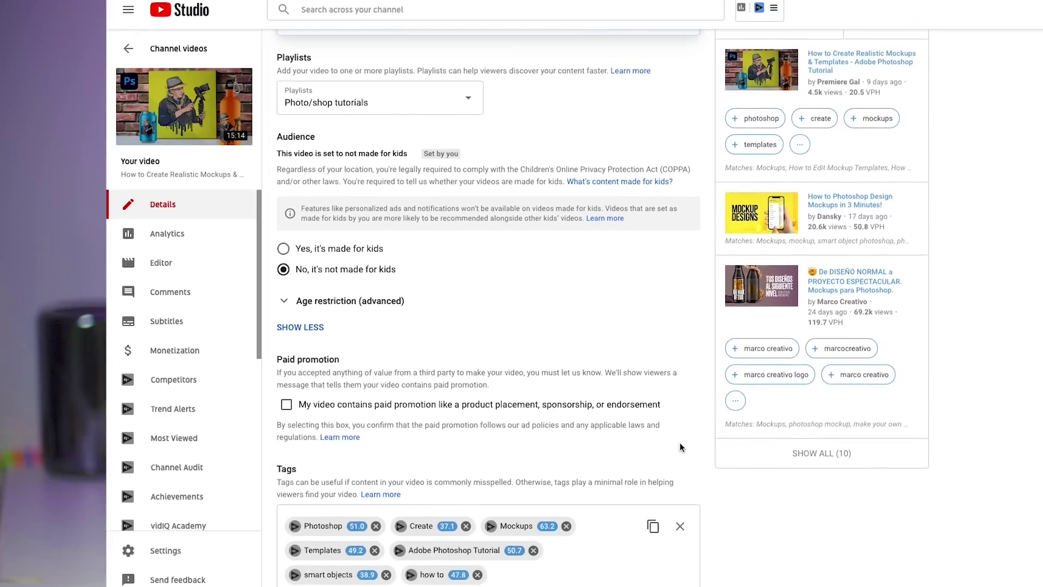
pyautogui.scroll(-7, 680, 442)
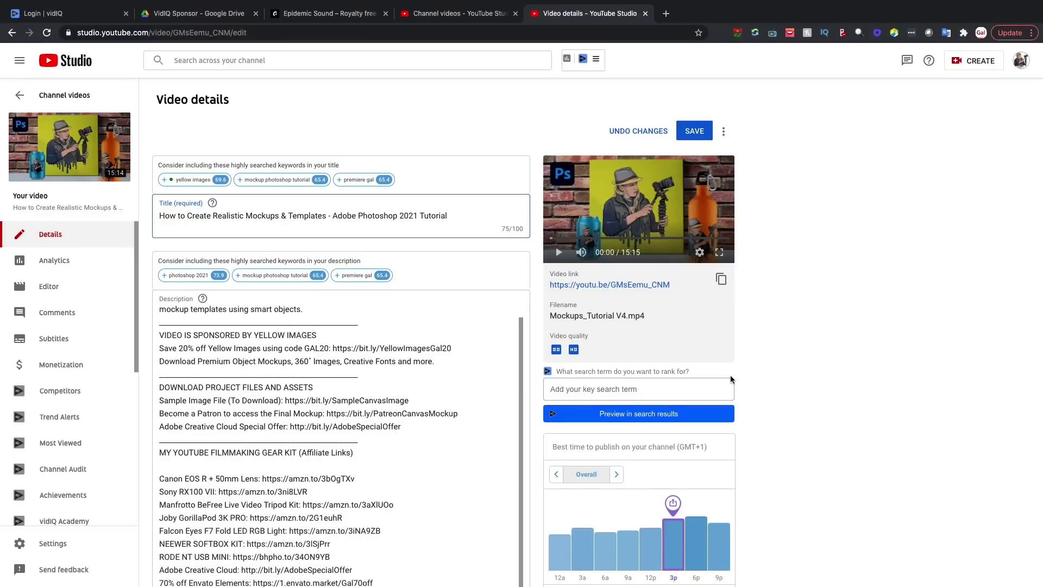
pyautogui.scroll(-4, 730, 379)
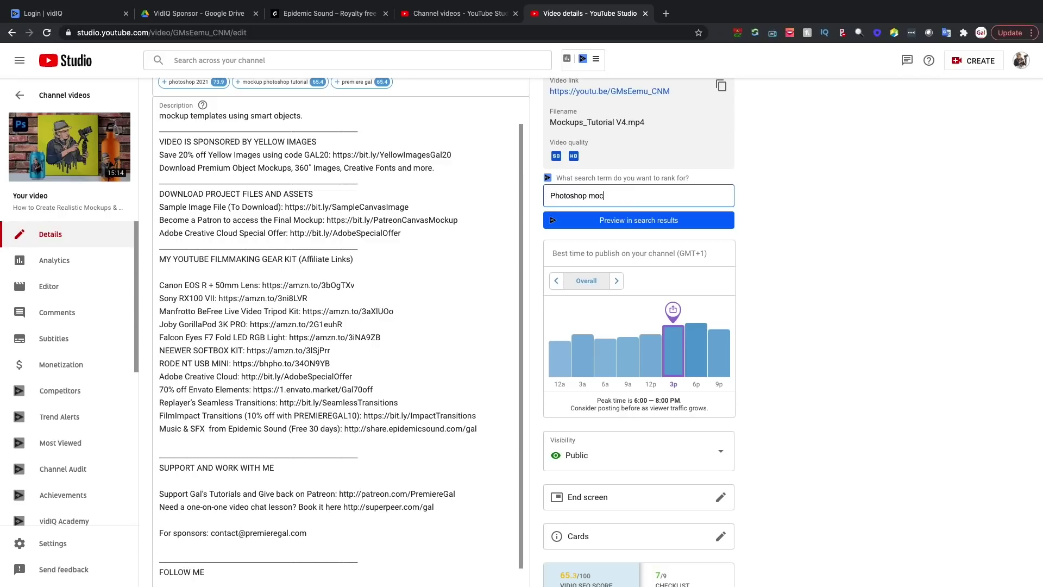
pyautogui.click(635, 223)
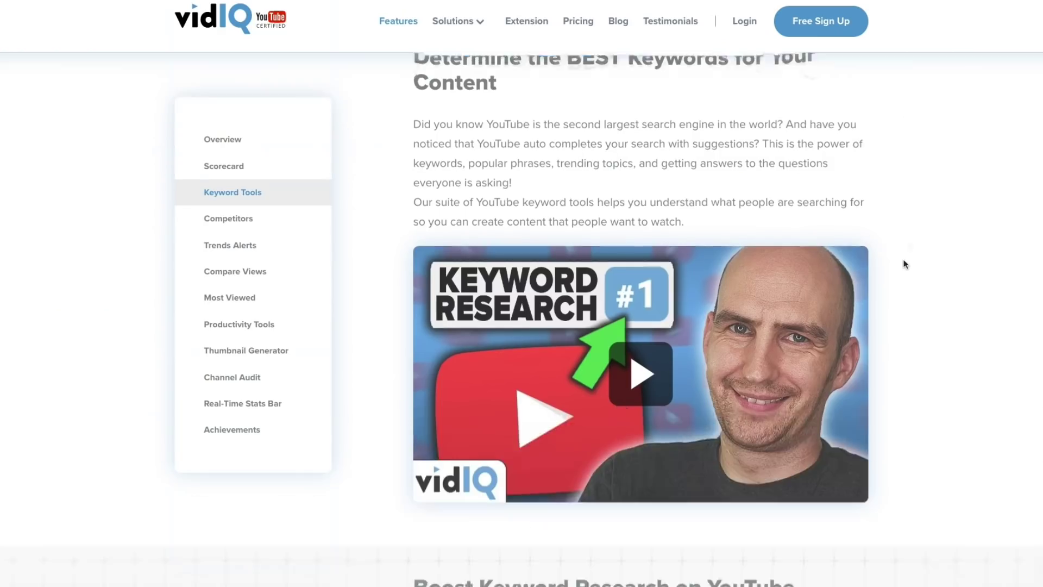
# Scroll the Keyword Tools page and spin the Black Friday discount wheel
pyautogui.scroll(-8, 904, 261)
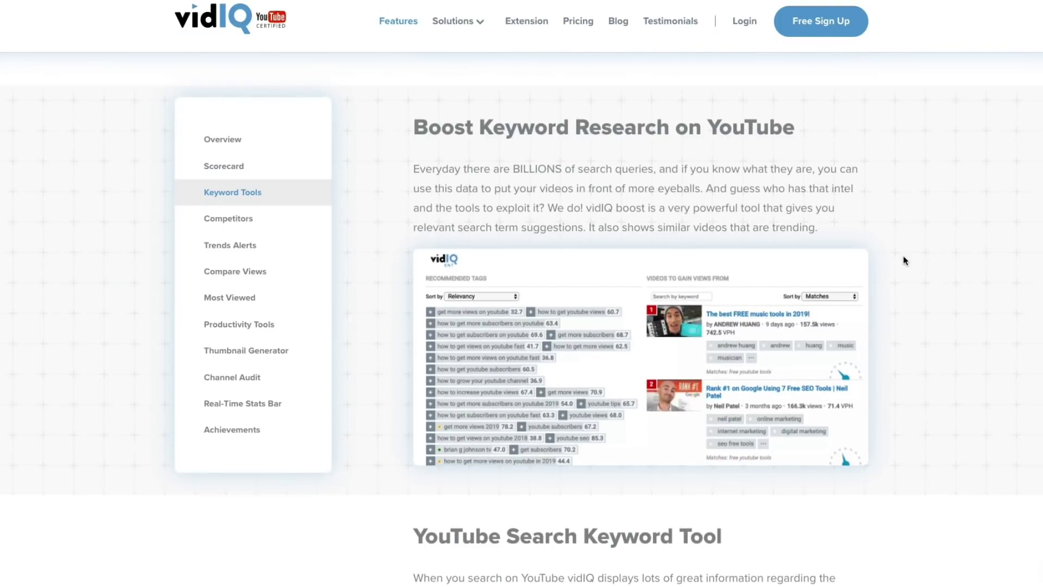
pyautogui.scroll(-8, 905, 300)
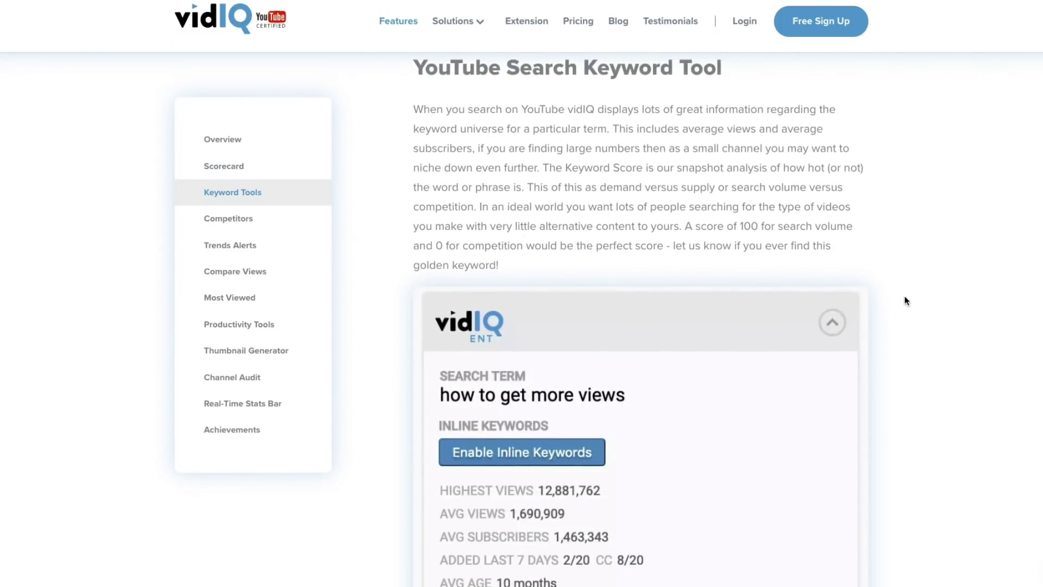
pyautogui.scroll(-15, 906, 300)
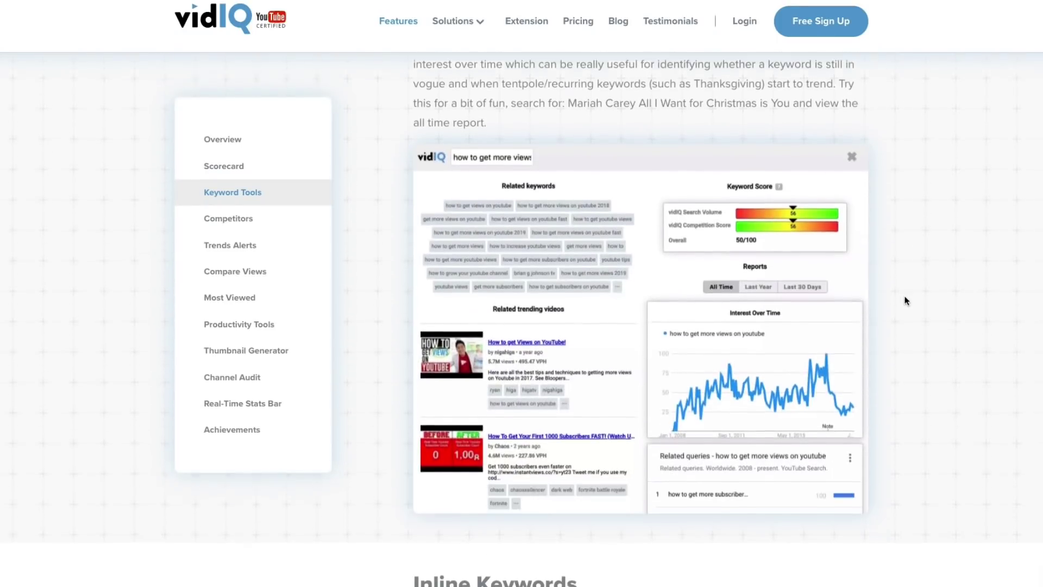
pyautogui.scroll(-7, 906, 300)
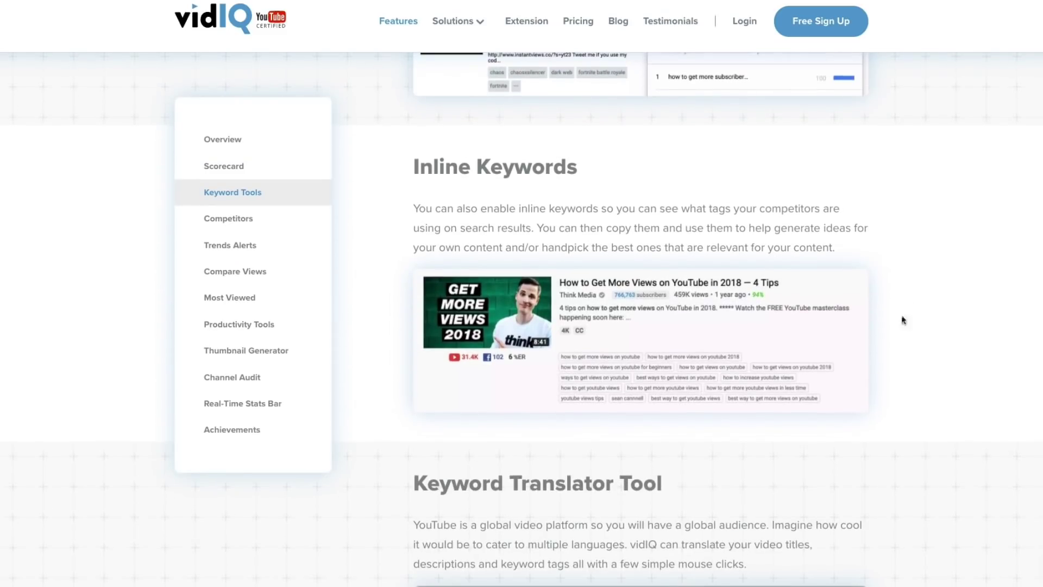
pyautogui.scroll(-5, 895, 402)
pyautogui.scroll(-8, 896, 540)
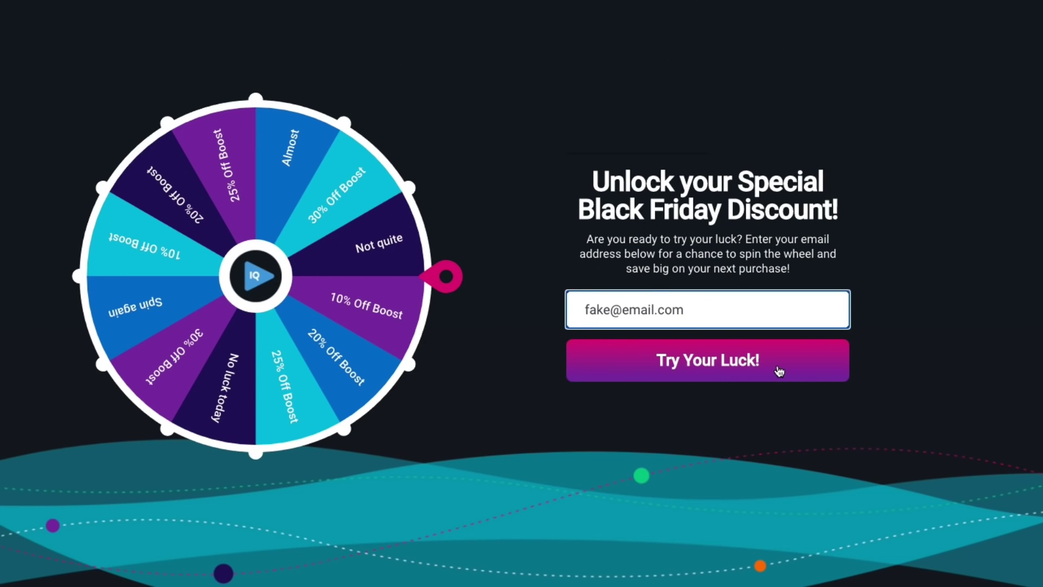
pyautogui.click(779, 371)
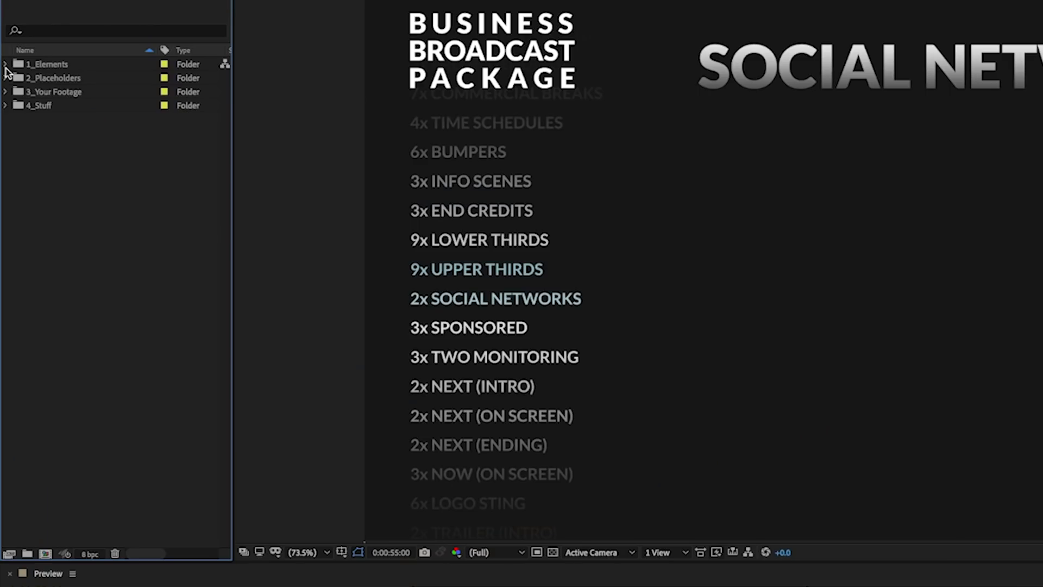
# Expand the 1_Elements and 8_Sponsored folders and select Sponsored 1
pyautogui.click(6, 64)
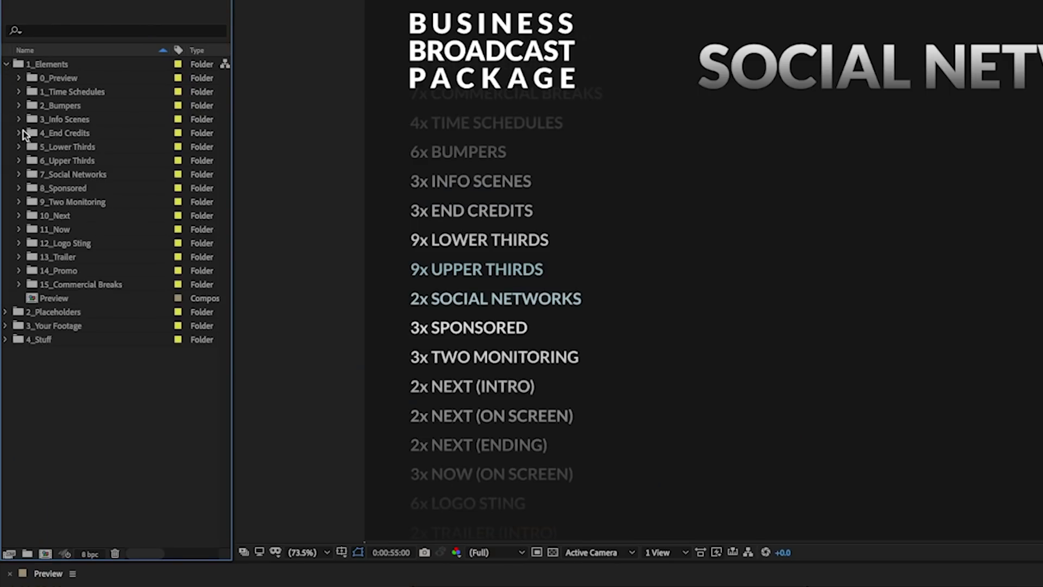
pyautogui.click(19, 188)
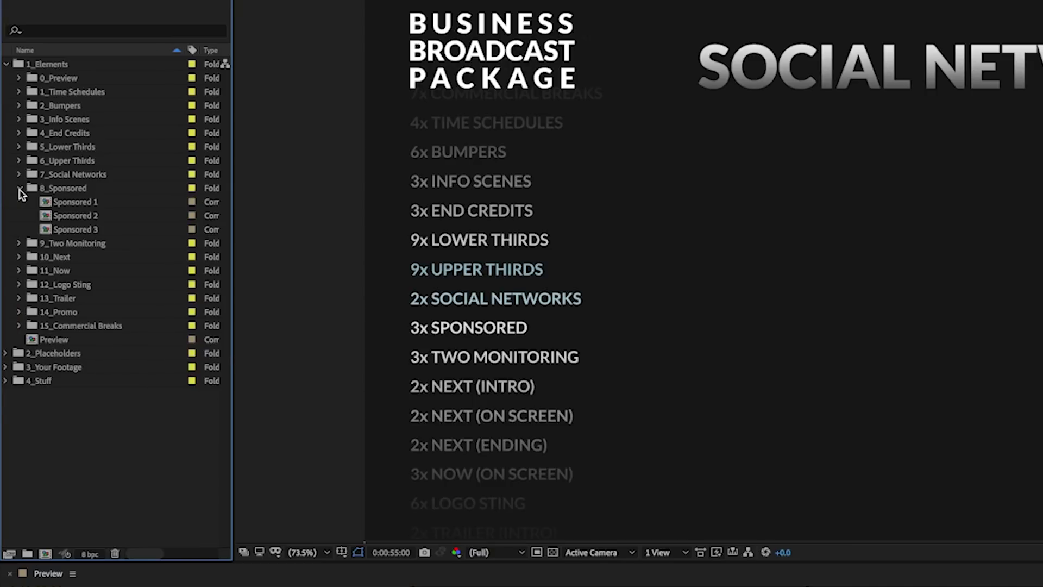
pyautogui.click(45, 205)
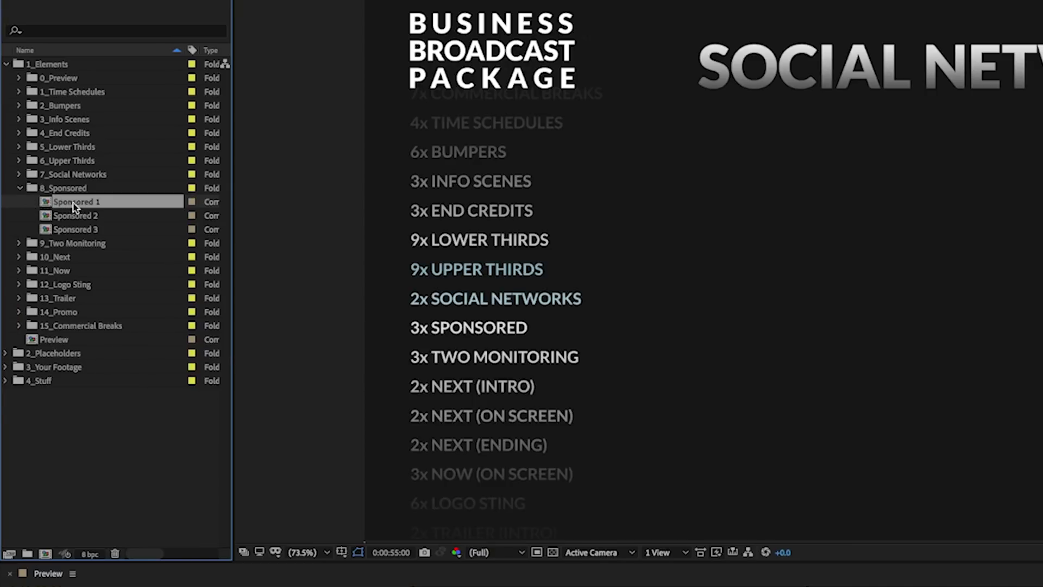
# Open Sponsored 1, scrub to about 3 seconds, and select the Sponsored LOGO layer
pyautogui.doubleClick(46, 203)
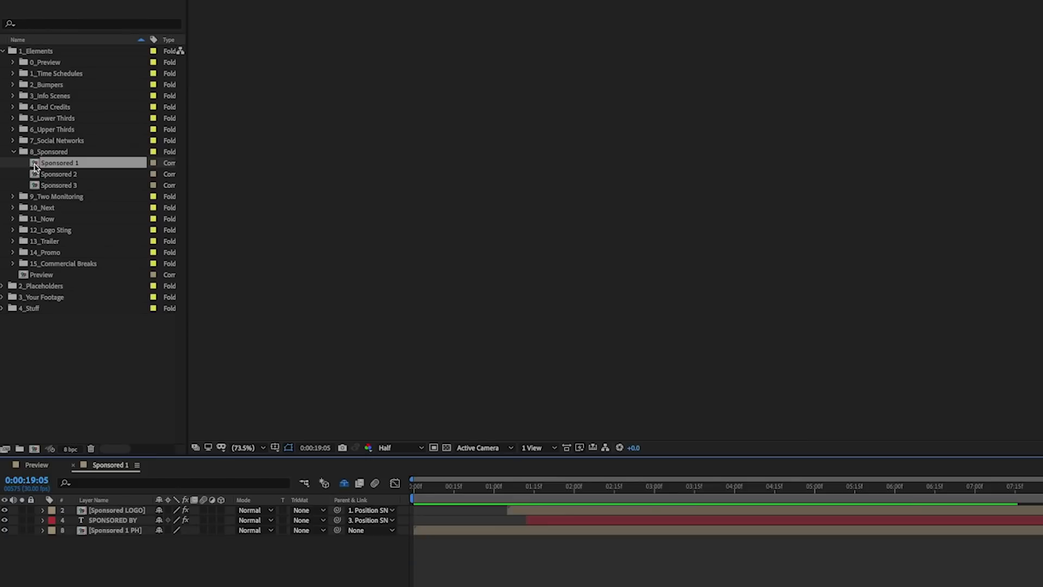
pyautogui.click(419, 487)
pyautogui.moveTo(419, 487); pyautogui.dragTo(662, 504)
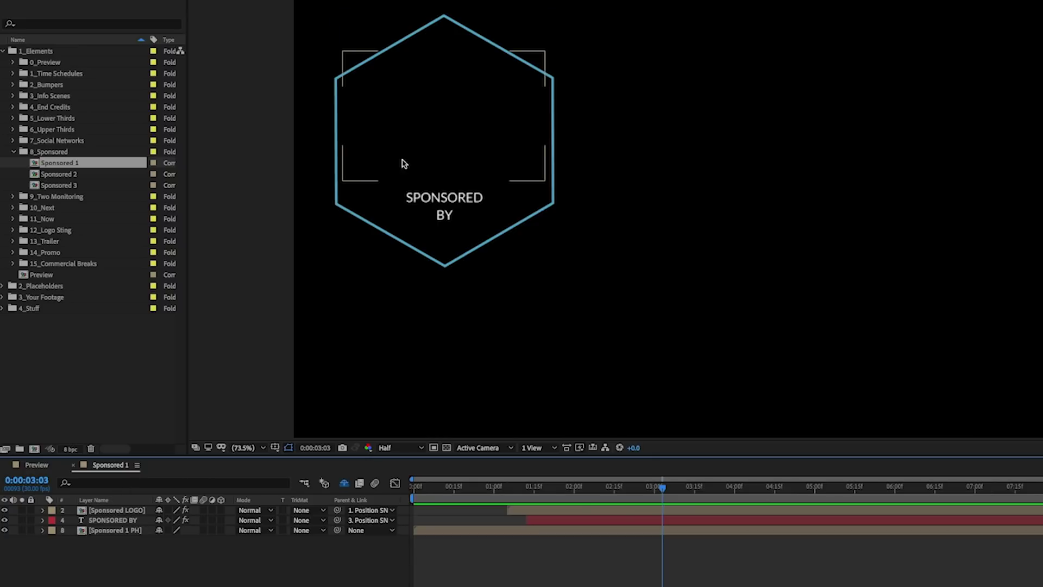
pyautogui.click(91, 519)
pyautogui.click(91, 515)
pyautogui.click(82, 511)
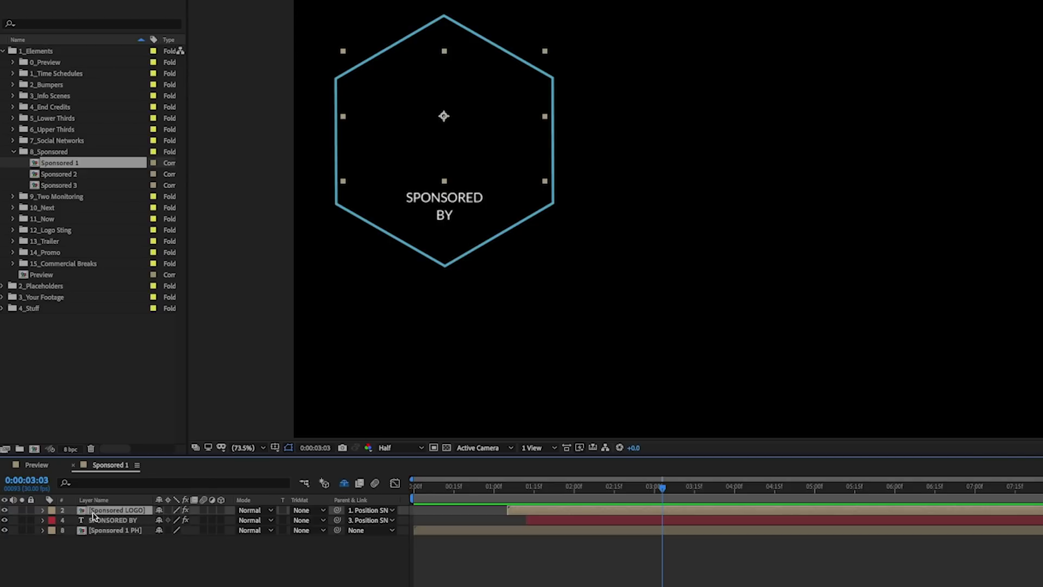
# Add HQ VidIQ.png inside the Sponsored LOGO precomp and scale it to 26%
pyautogui.doubleClick(81, 511)
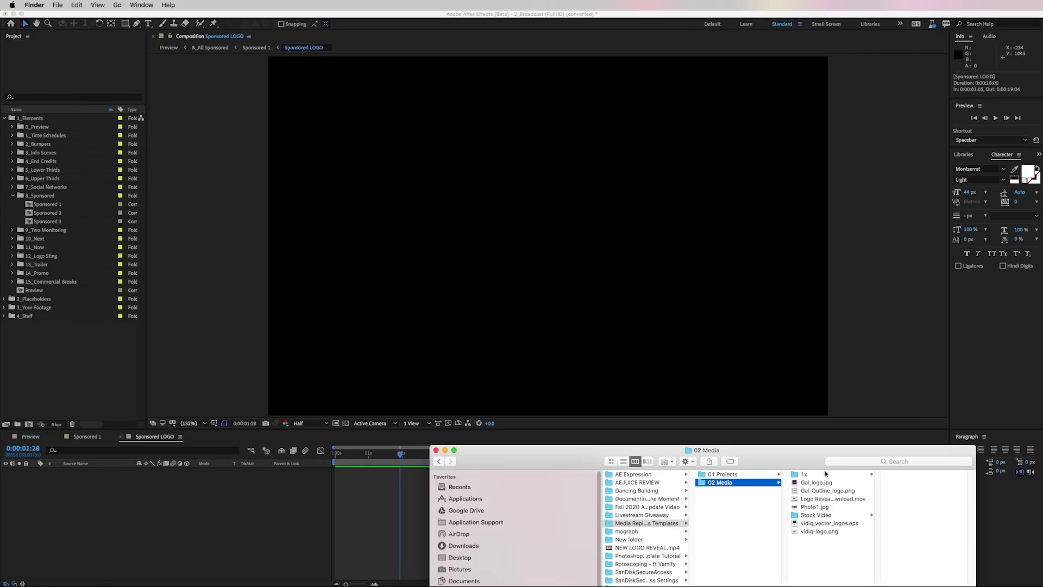
pyautogui.click(830, 476)
pyautogui.moveTo(906, 477); pyautogui.dragTo(227, 491)
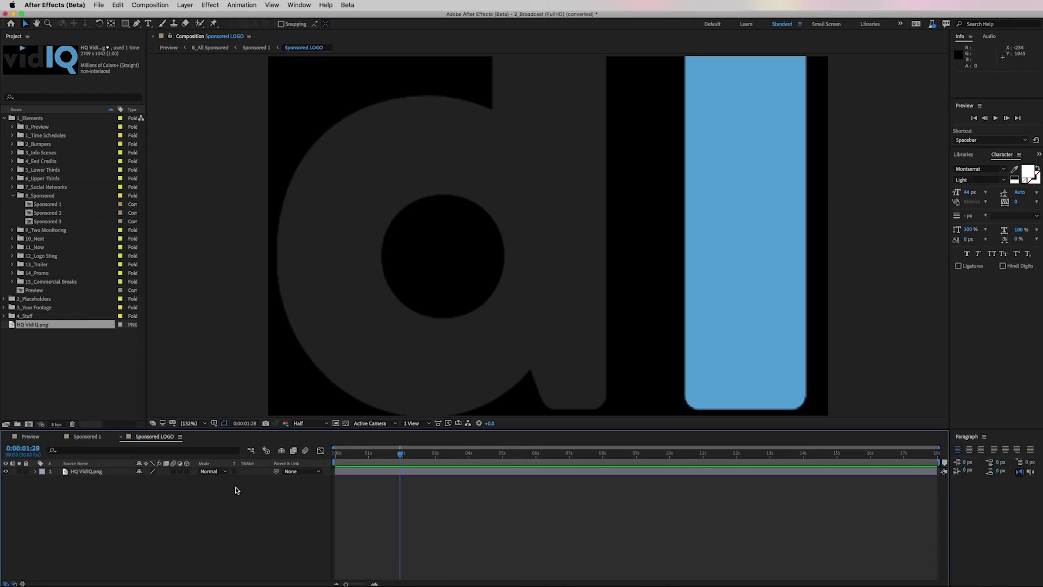
pyautogui.click(101, 474)
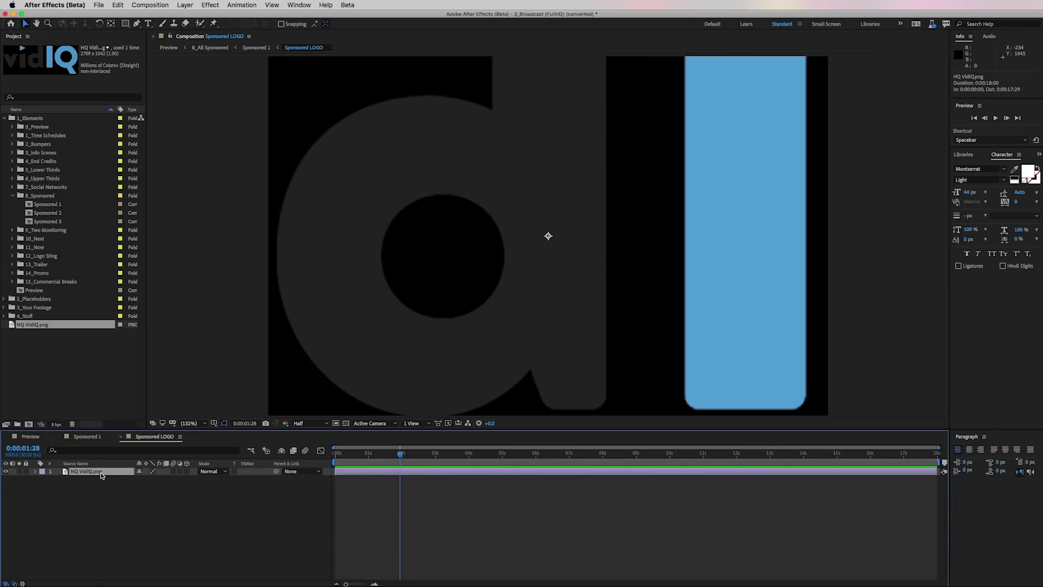
pyautogui.press('s')
pyautogui.click(150, 478)
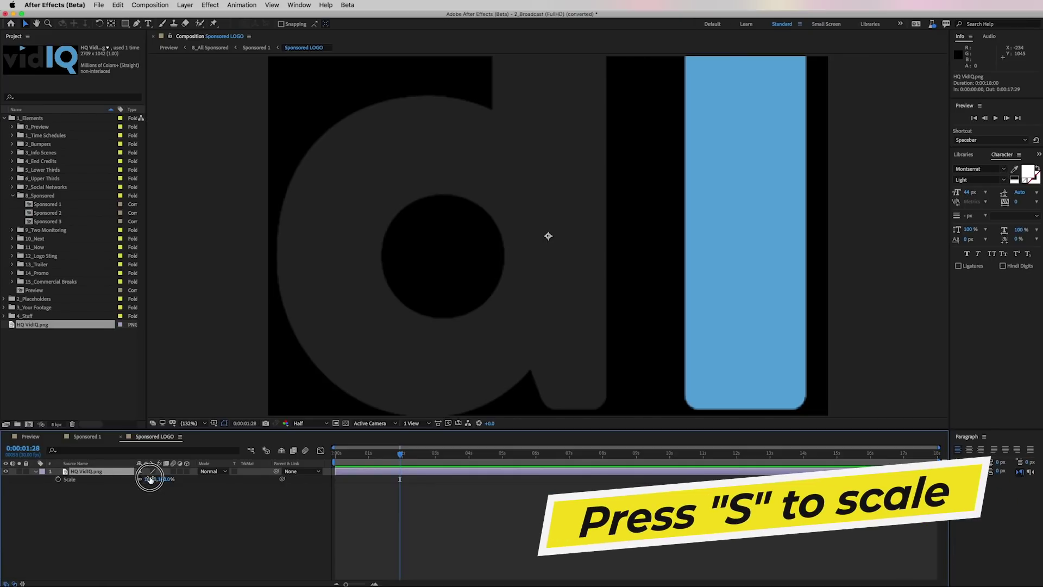
pyautogui.moveTo(149, 478); pyautogui.dragTo(116, 478)
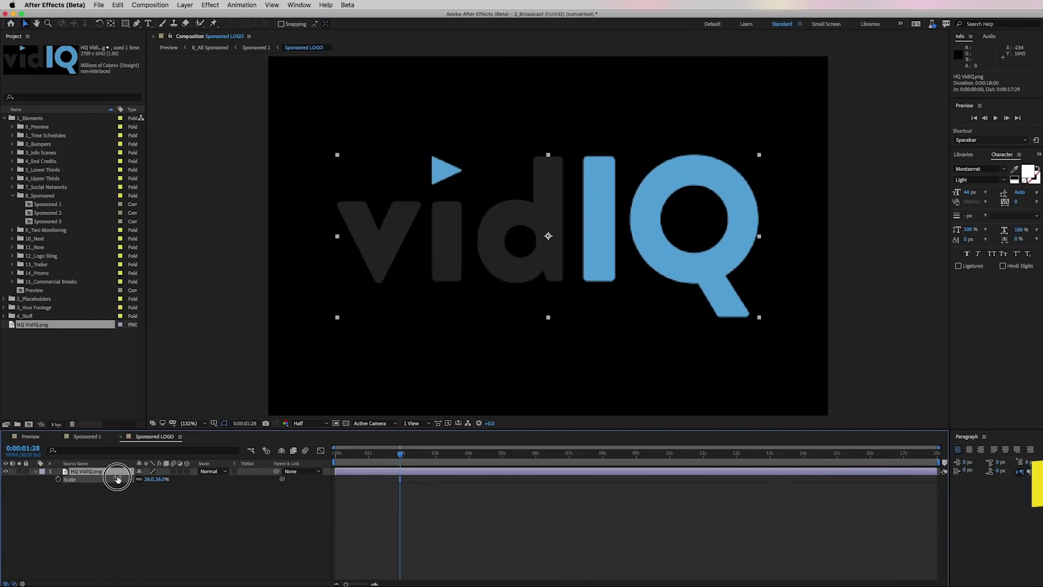
pyautogui.click(130, 542)
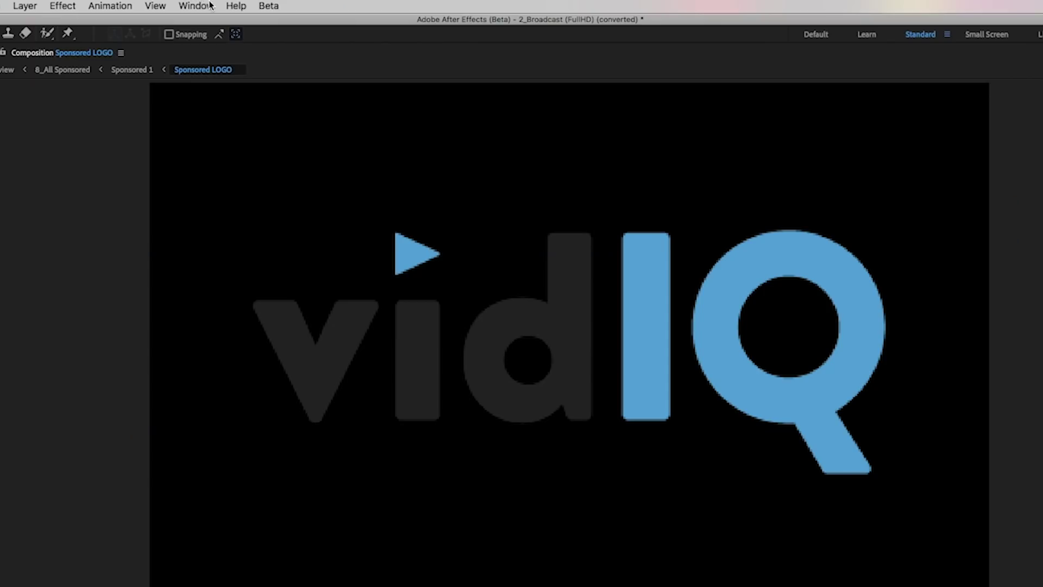
# Show the Essential Graphics panel and set Sponsored 1 as its primary composition
pyautogui.click(301, 5)
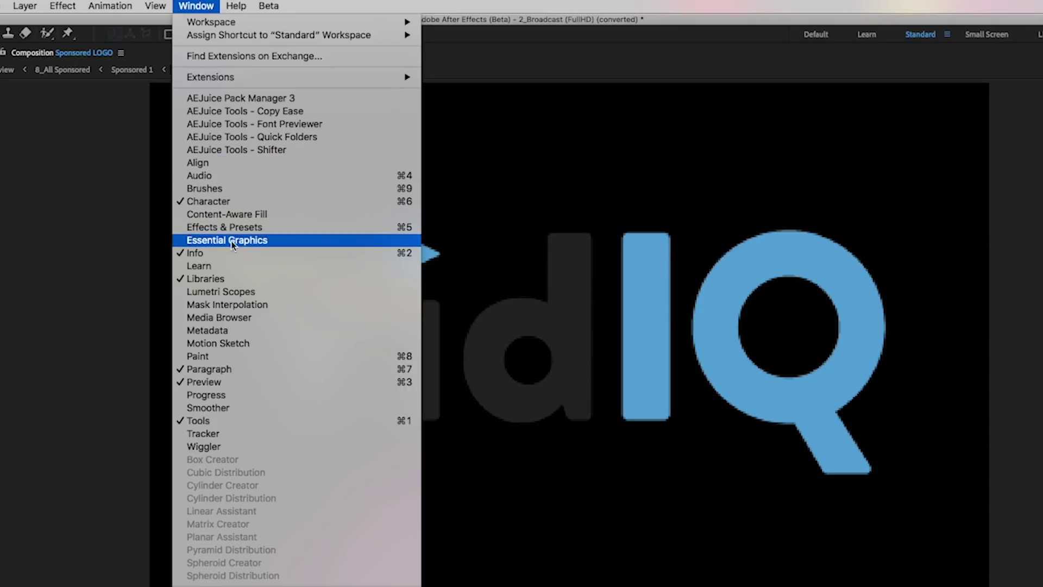
pyautogui.click(318, 240)
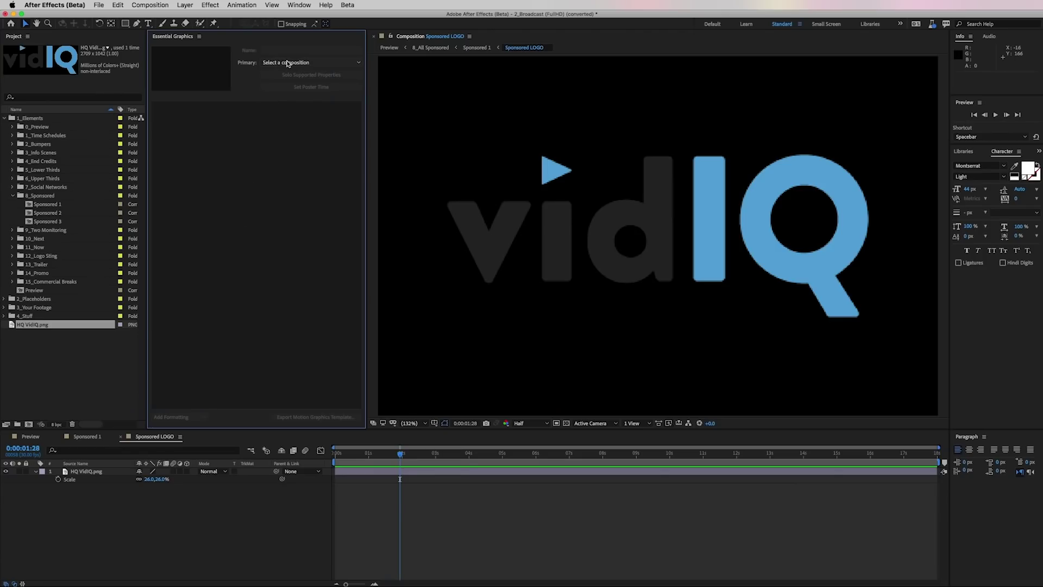
pyautogui.click(339, 64)
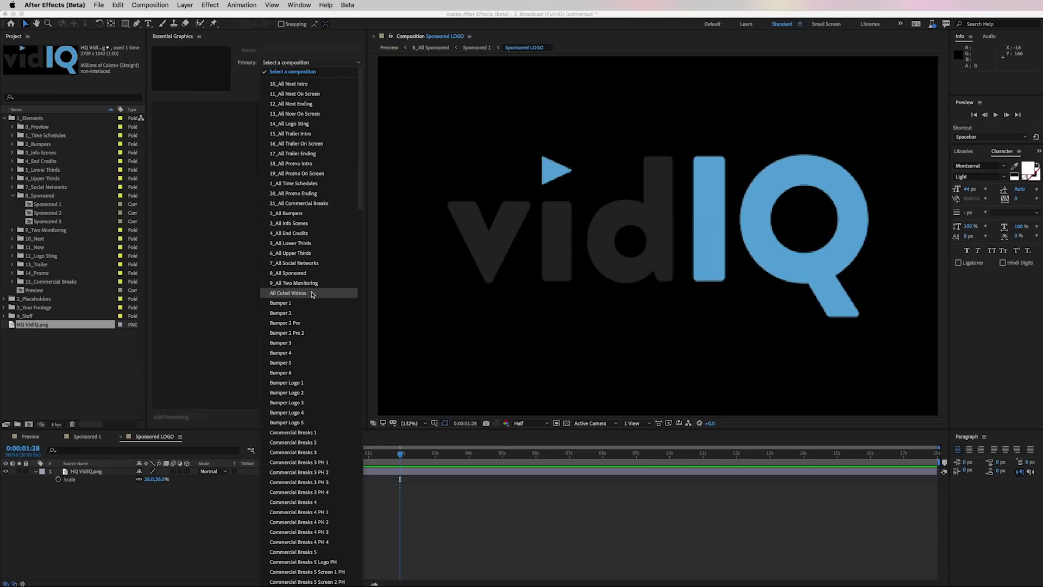
pyautogui.scroll(-15, 313, 298)
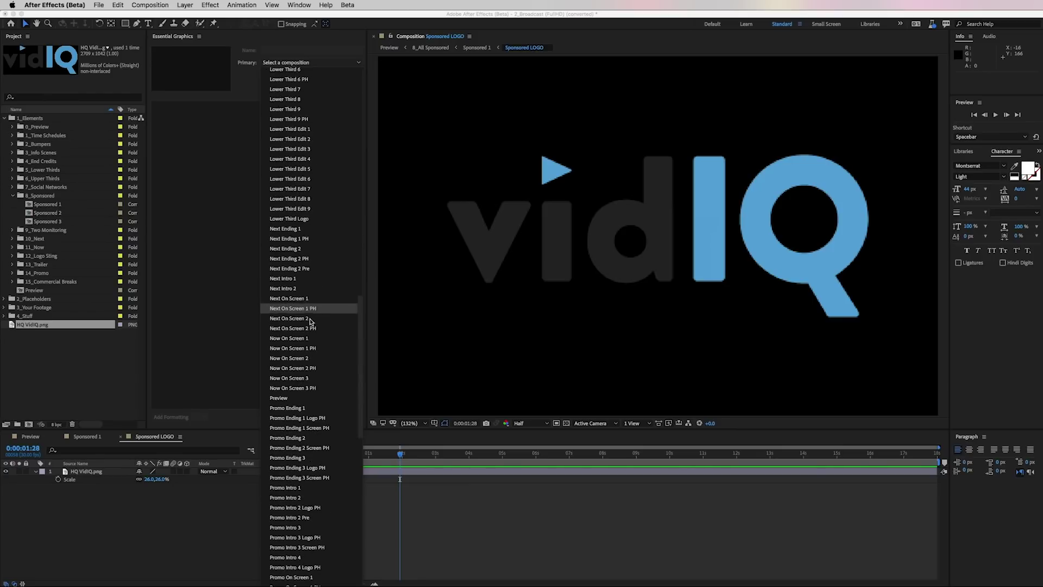
pyautogui.scroll(10, 296, 258)
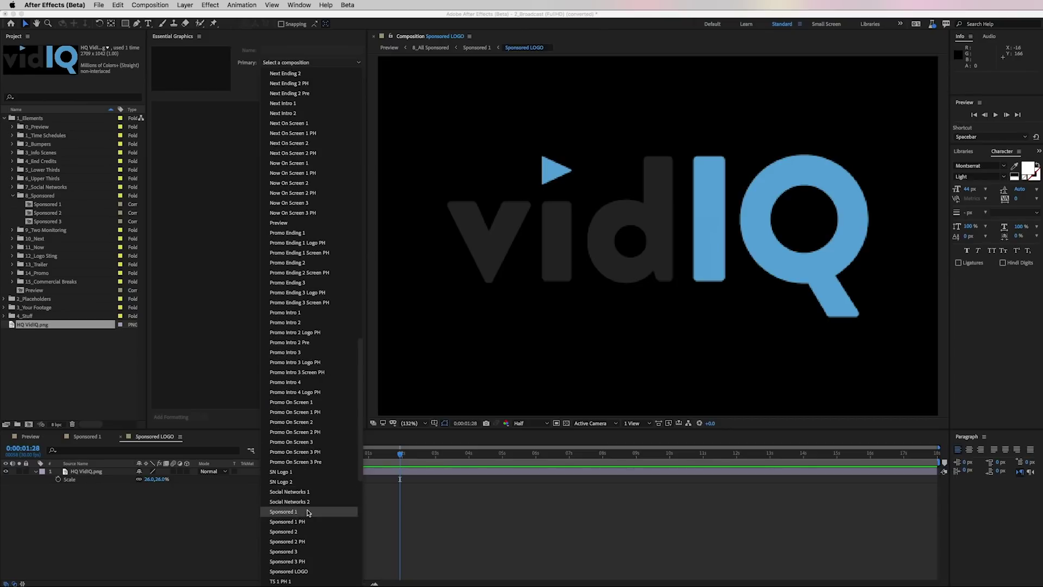
pyautogui.click(304, 512)
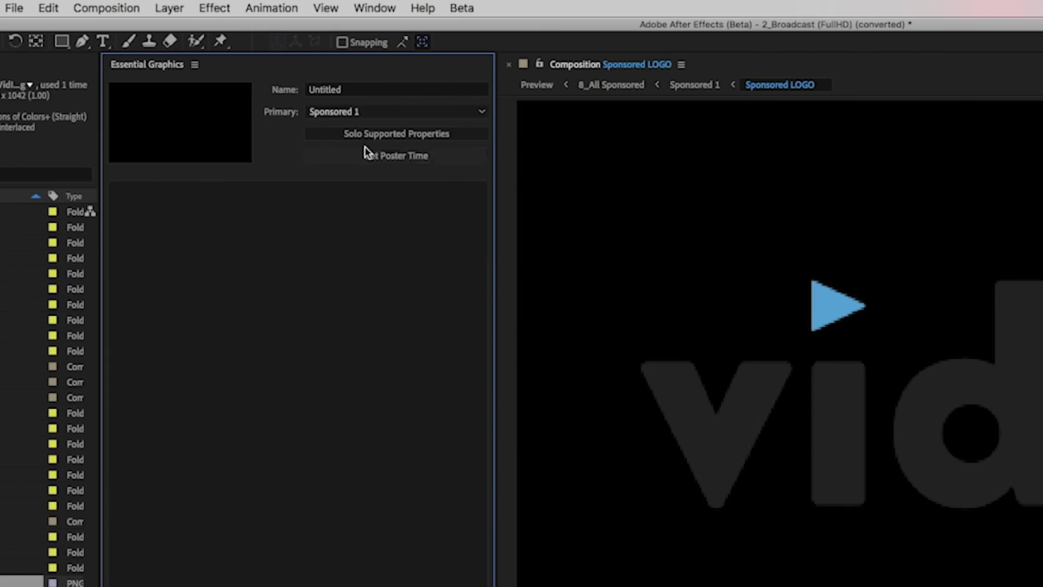
# Name the template 'Sponsored by Hexagon'
pyautogui.click(283, 51)
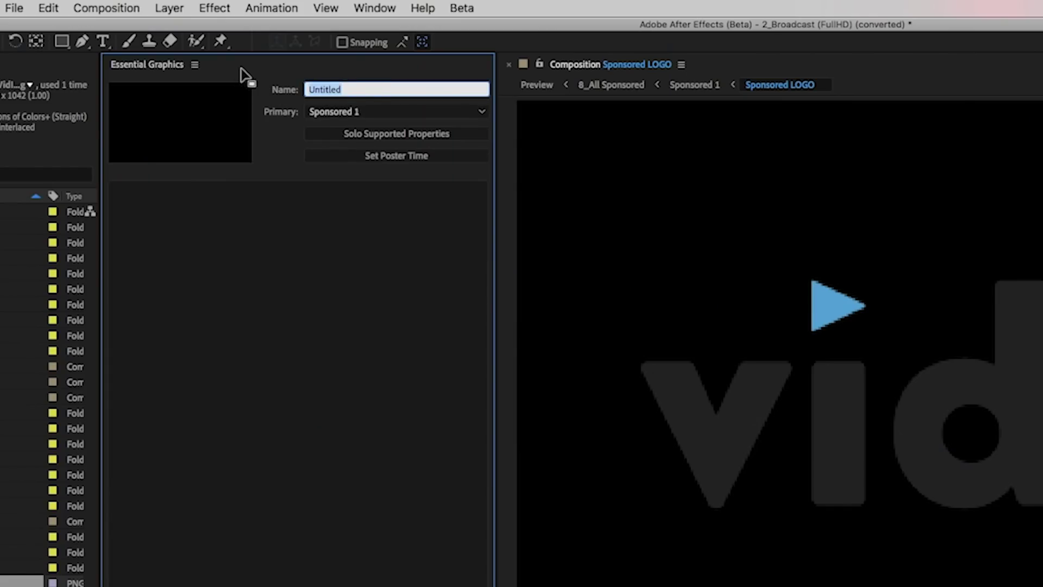
pyautogui.write('Sponsored by Hexagon')
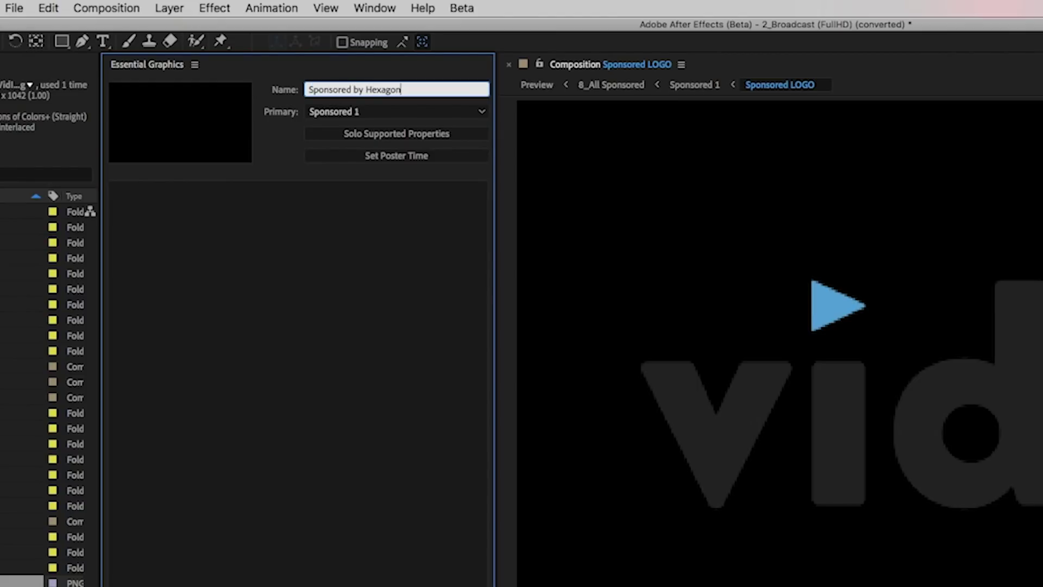
pyautogui.press('Return')
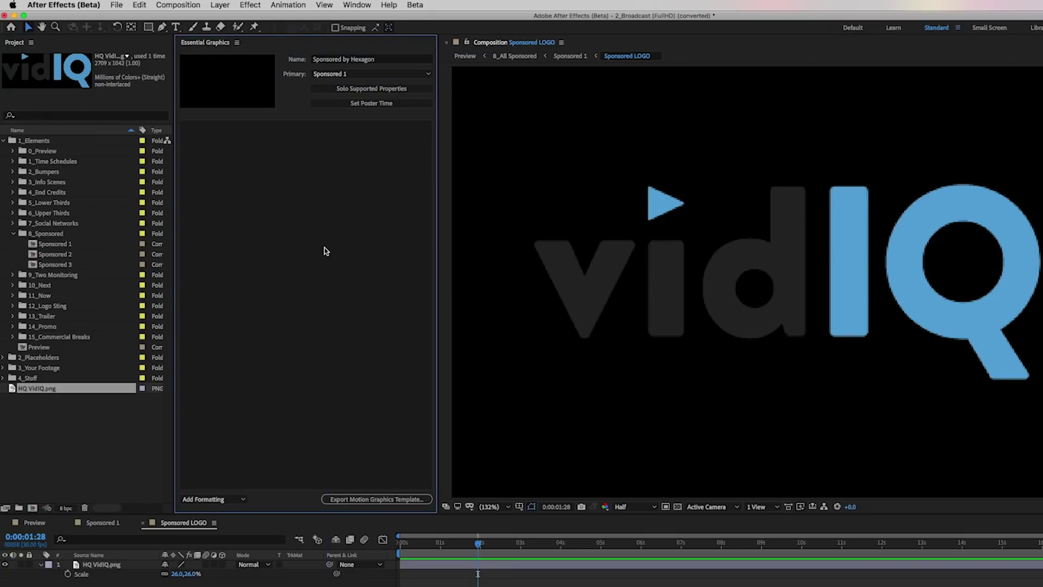
# Expose the HQ VidIQ.png logo as a 'Replace Media' template property, then return to Sponsored 1
pyautogui.click(108, 565)
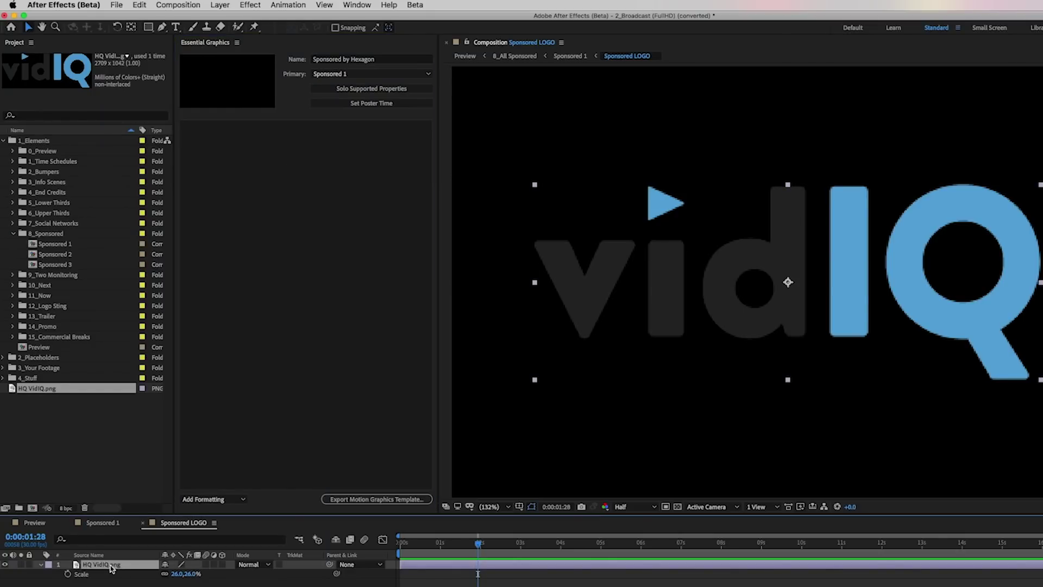
pyautogui.moveTo(110, 565); pyautogui.dragTo(235, 238)
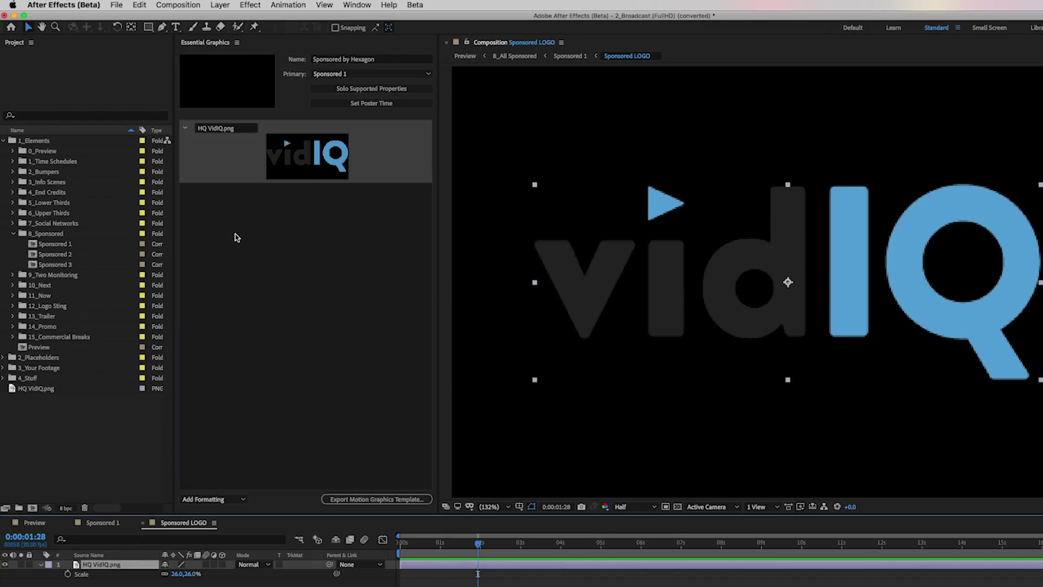
pyautogui.click(240, 129)
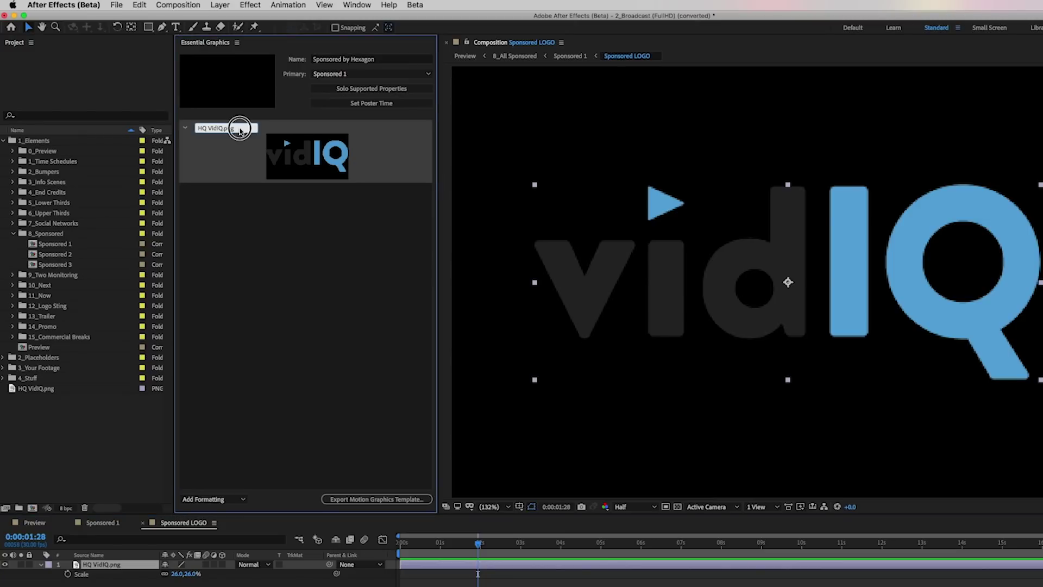
pyautogui.write('Replace Media')
pyautogui.click(231, 237)
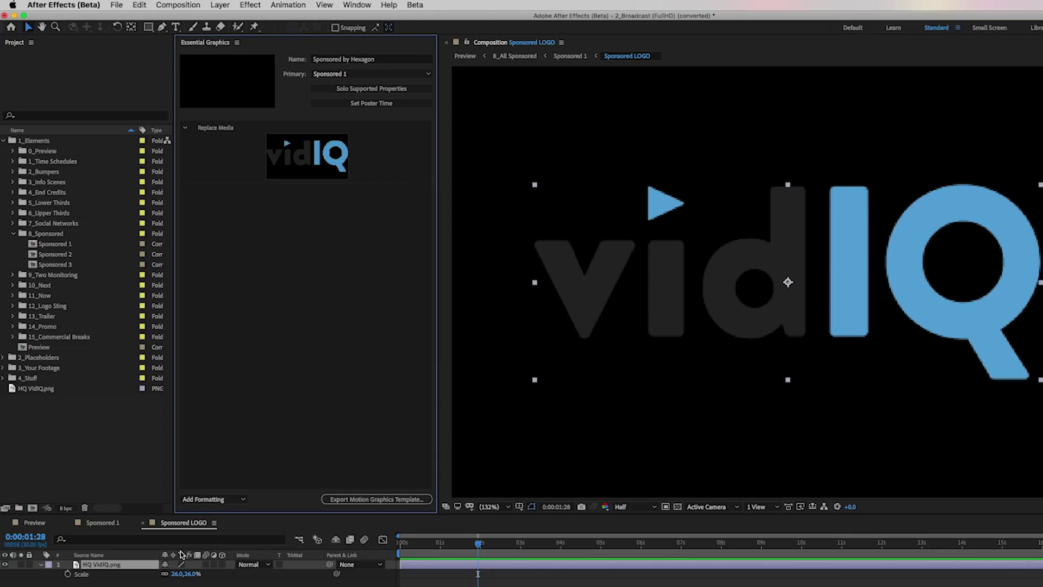
pyautogui.click(100, 523)
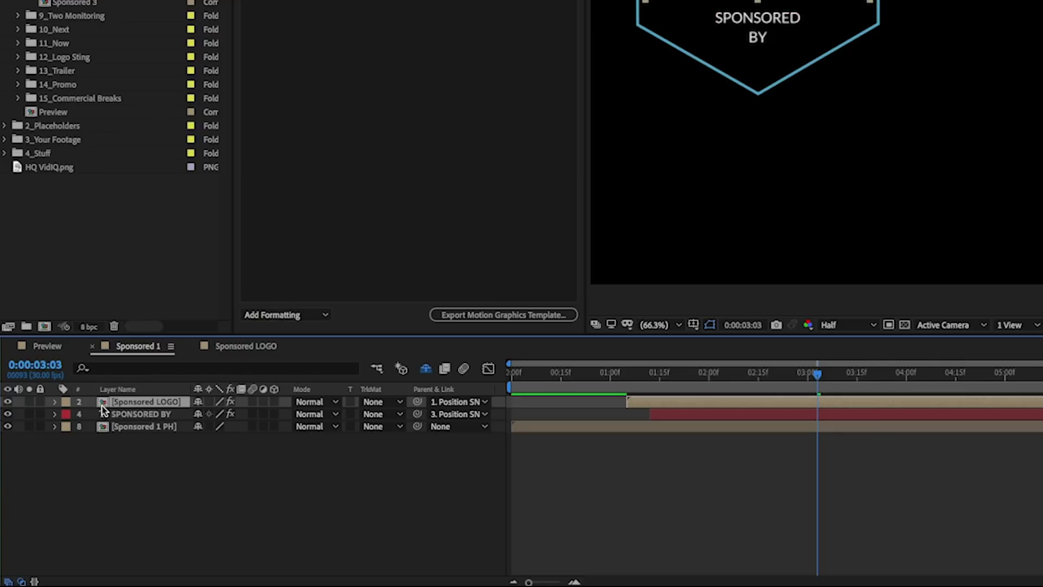
# Add the Sponsored LOGO Fill effect's All Masks switch to Essential Graphics
pyautogui.press('e')
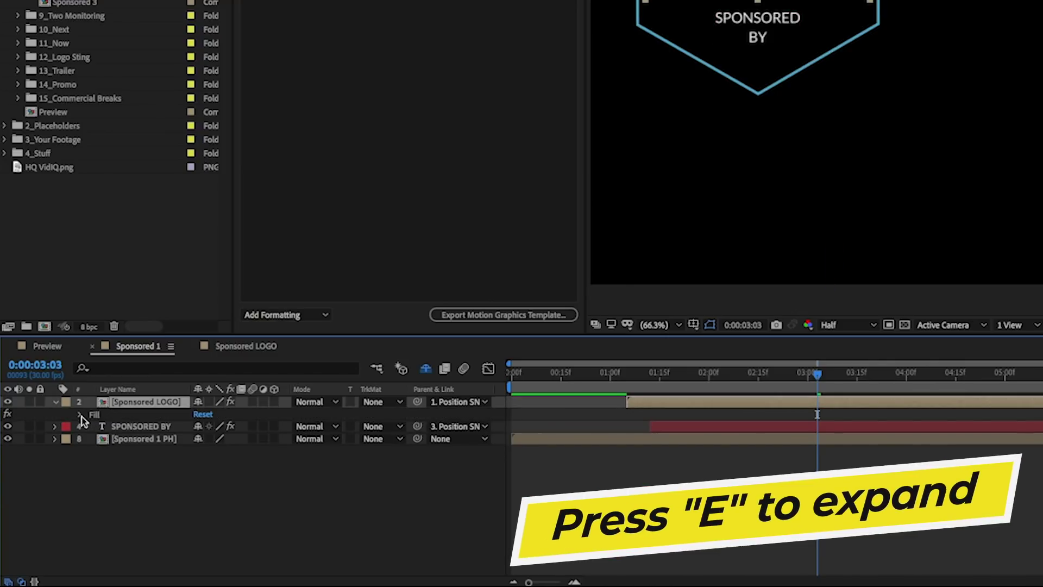
pyautogui.click(80, 415)
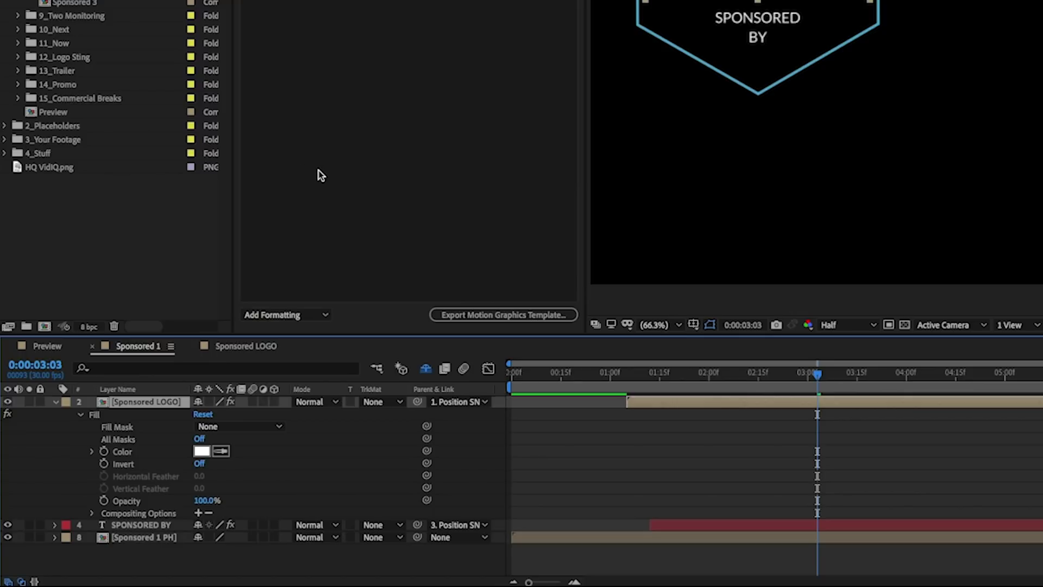
pyautogui.click(129, 443)
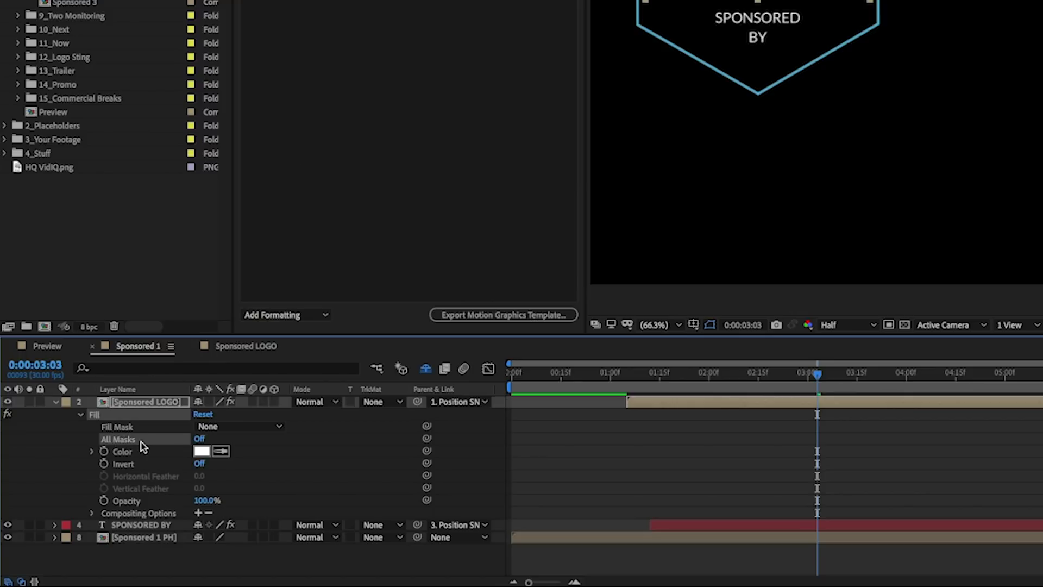
pyautogui.moveTo(128, 445); pyautogui.dragTo(204, 298)
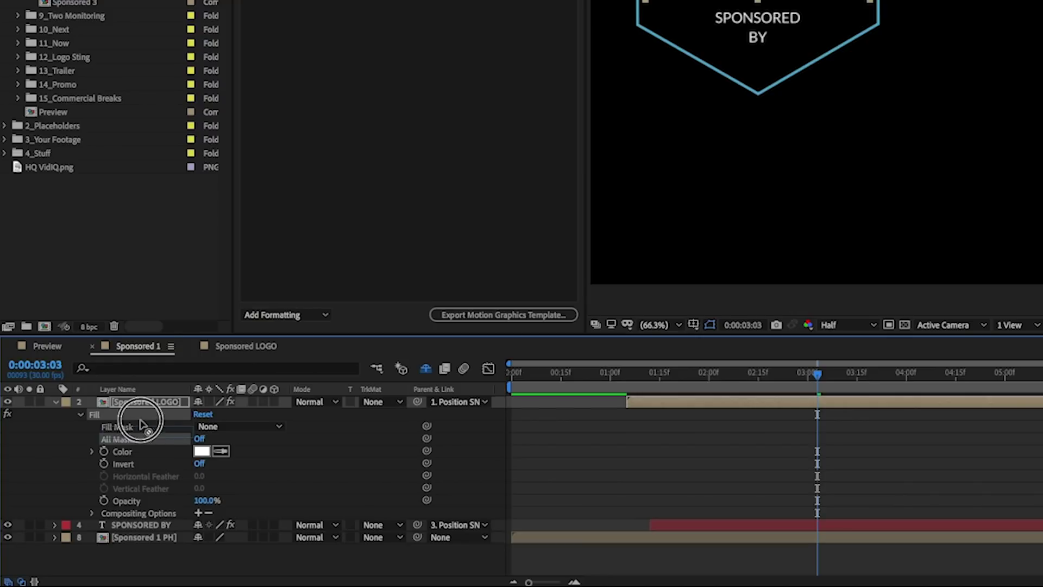
pyautogui.moveTo(151, 468); pyautogui.dragTo(231, 178)
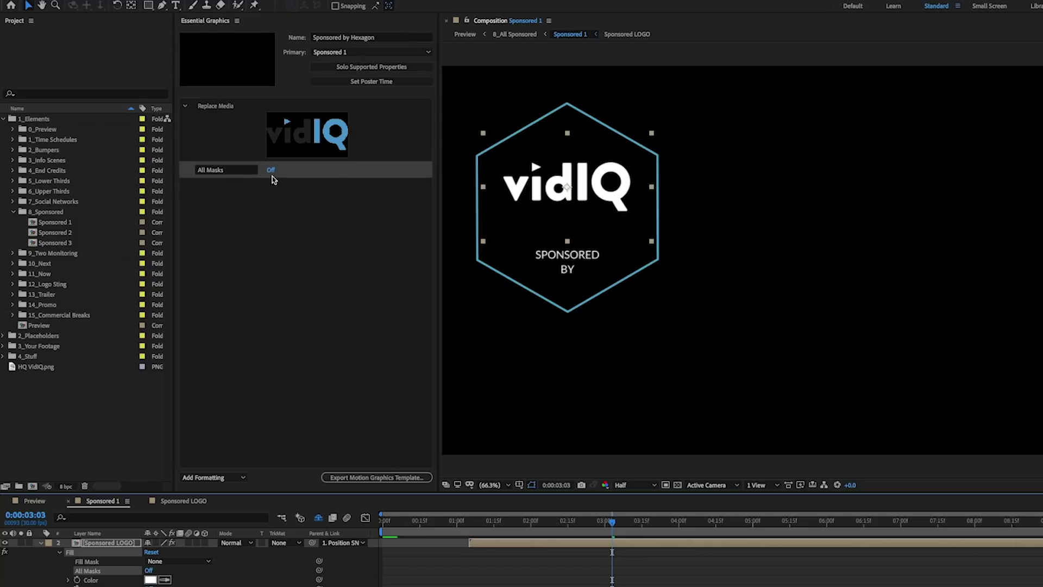
# Test the switch, leave it Off, and rename it 'Turn Fill On/Off'
pyautogui.click(271, 175)
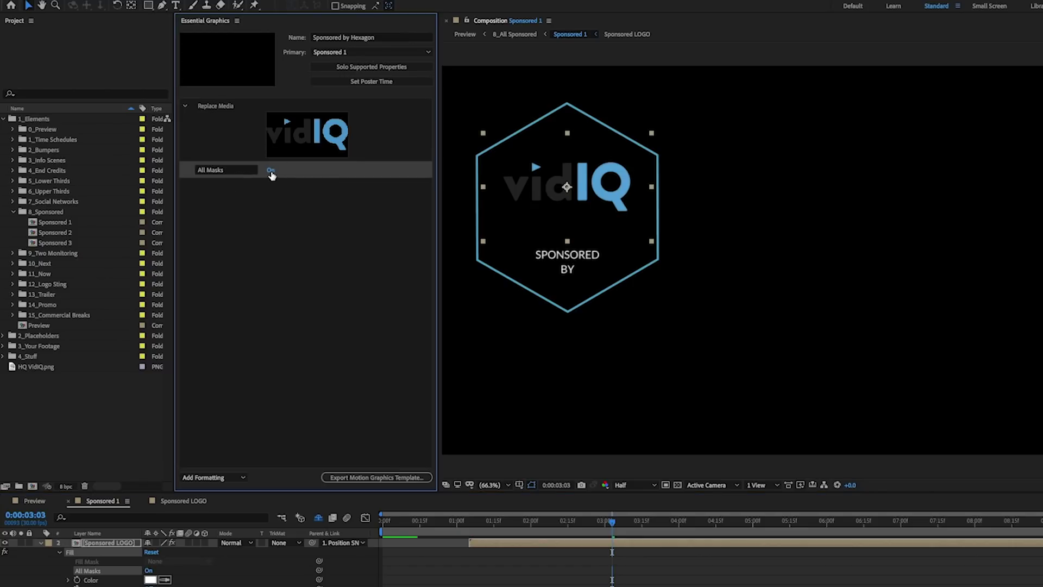
pyautogui.click(271, 173)
pyautogui.click(271, 172)
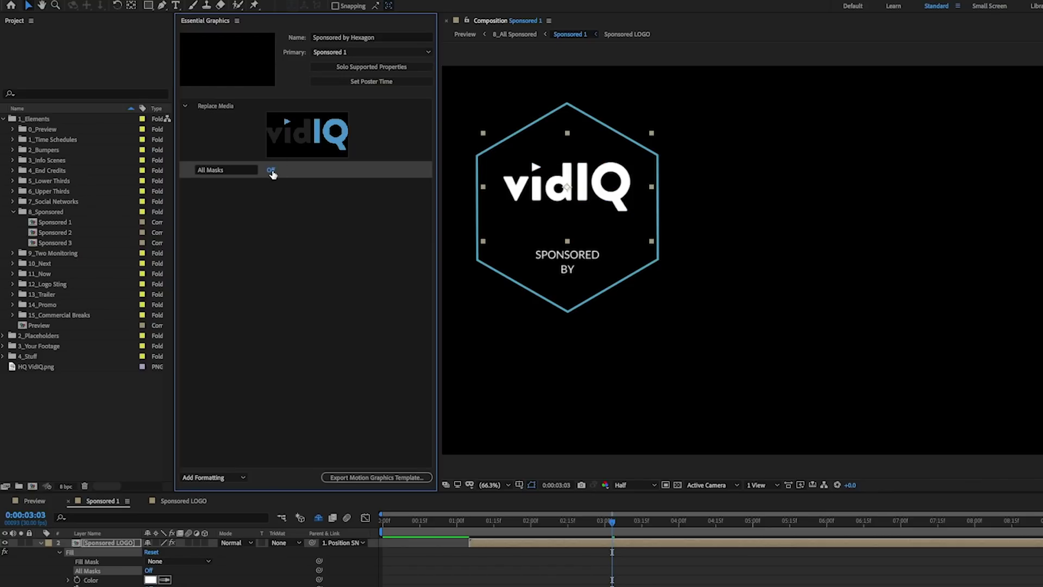
pyautogui.click(222, 171)
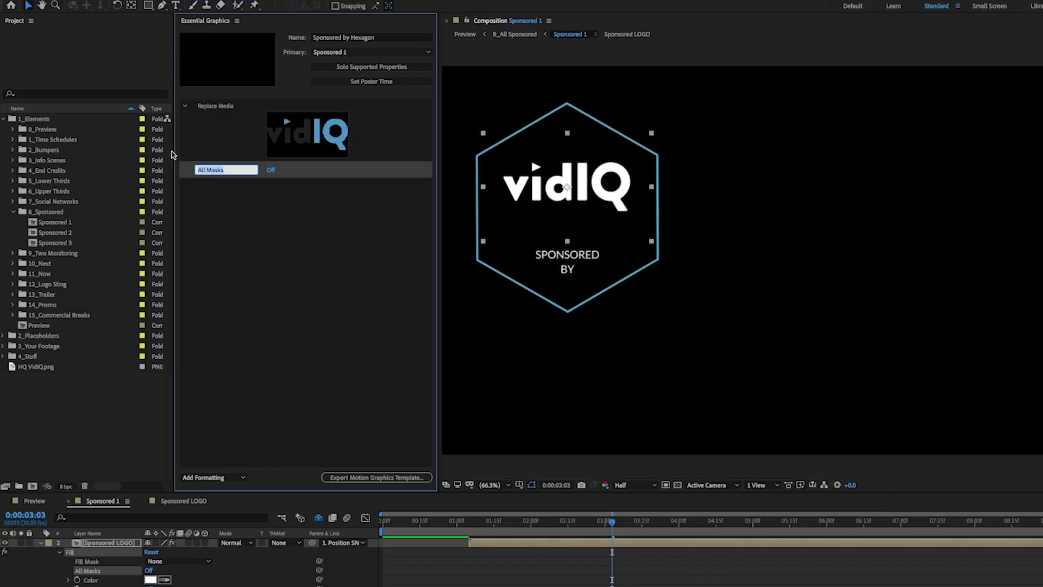
pyautogui.write('Turn Fill On/Off')
pyautogui.click(211, 224)
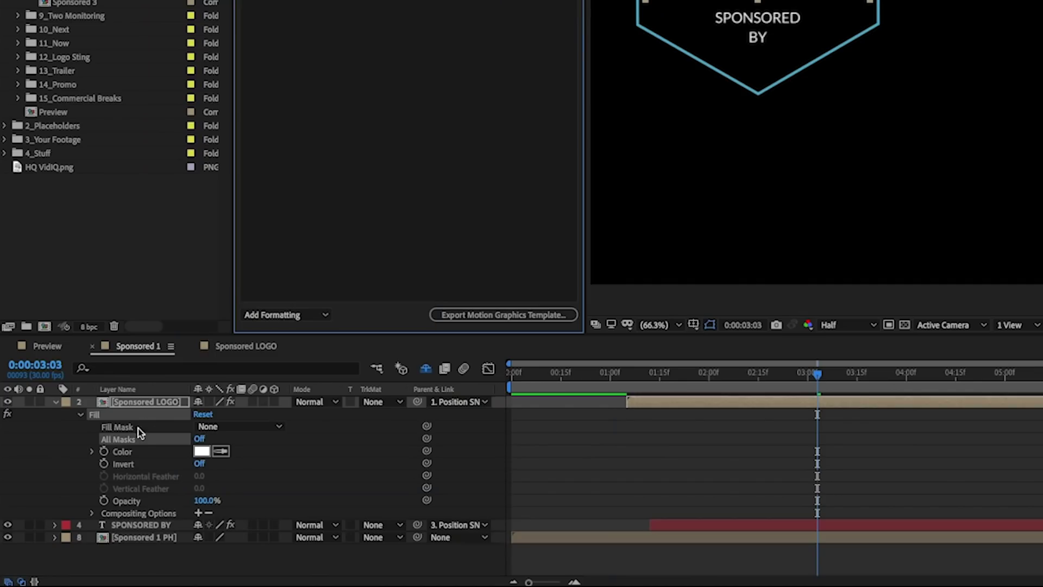
# Strip the expression from the logo Fill Color, add it to Essential Graphics, and set it to white
pyautogui.click(97, 580)
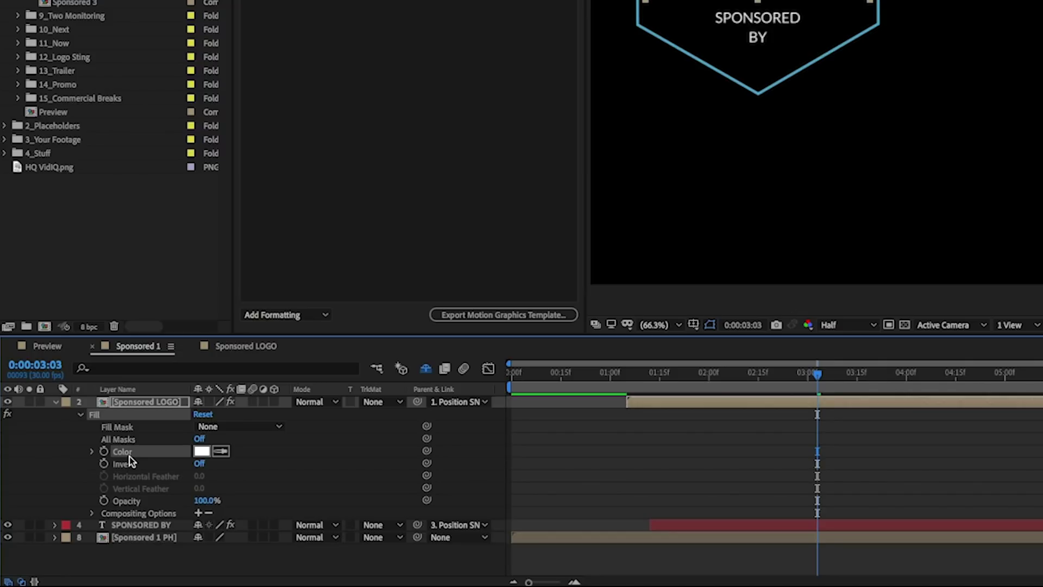
pyautogui.write('comp("Preview").layer("Tuner").effect("Main Color")("ADBE Color Control-0001")')
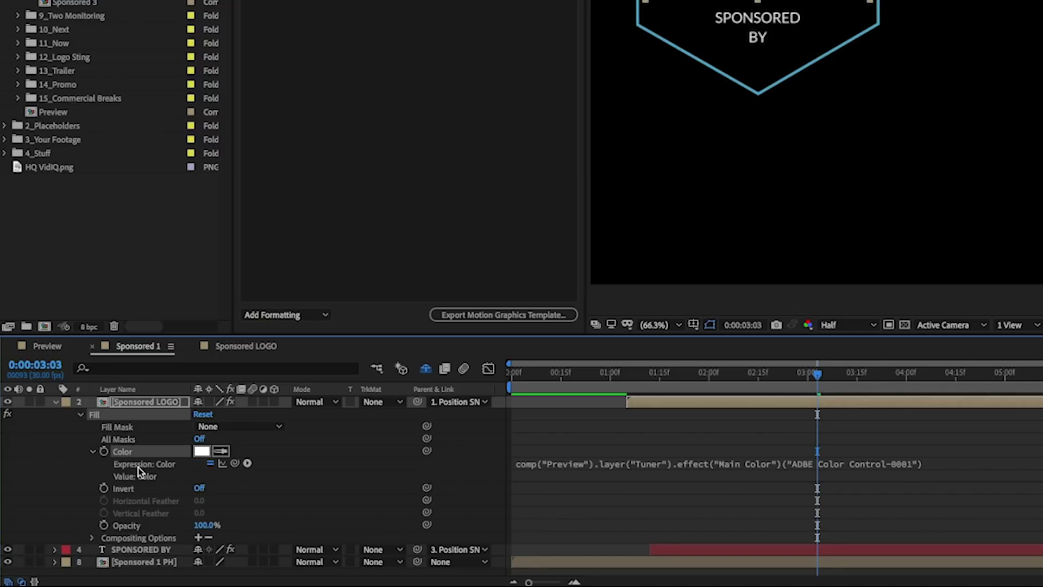
pyautogui.keyDown('alt'); pyautogui.click(103, 453); pyautogui.keyUp('alt')
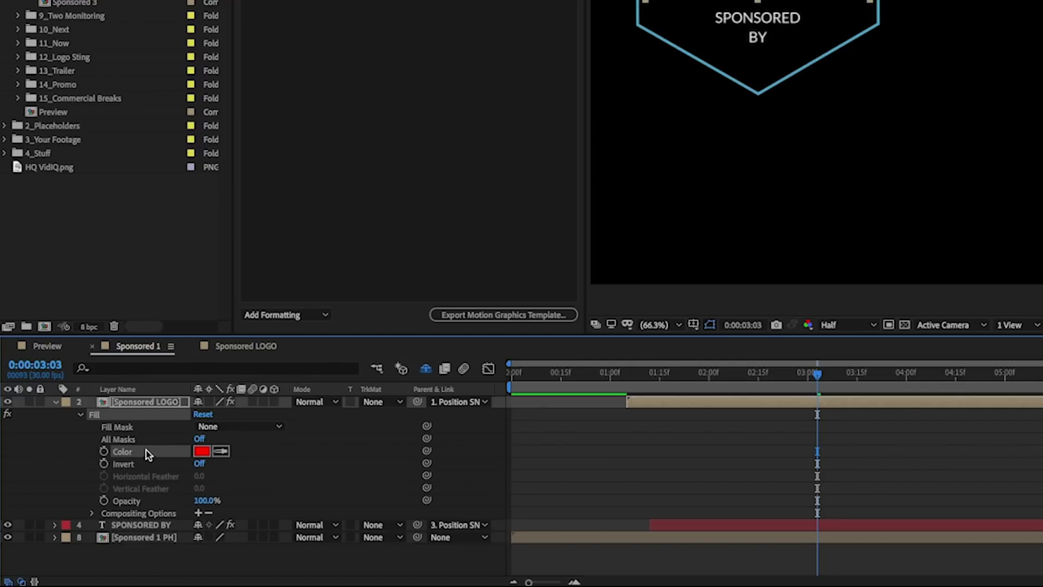
pyautogui.moveTo(128, 451); pyautogui.dragTo(356, 1)
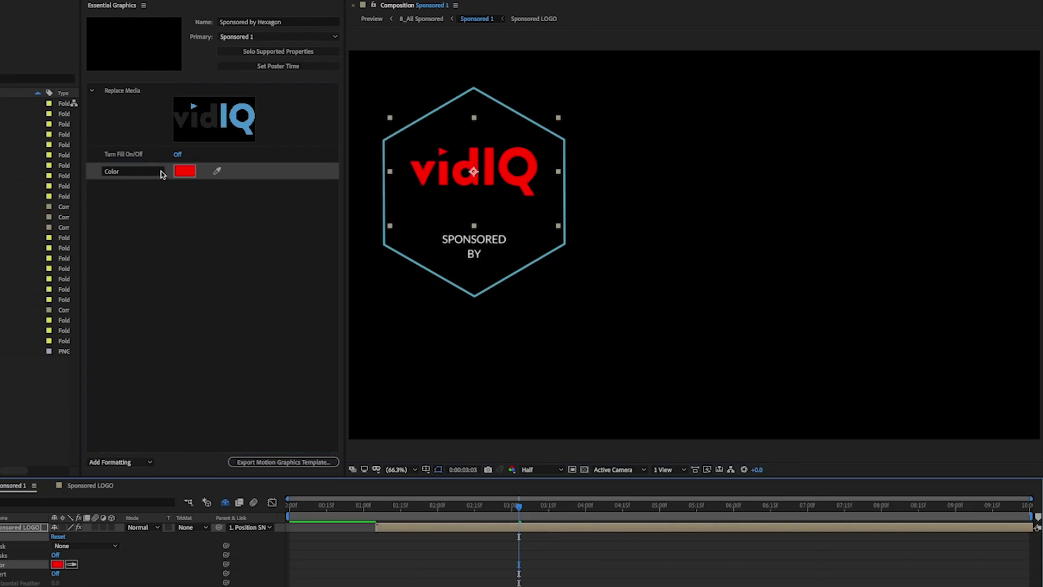
pyautogui.click(184, 171)
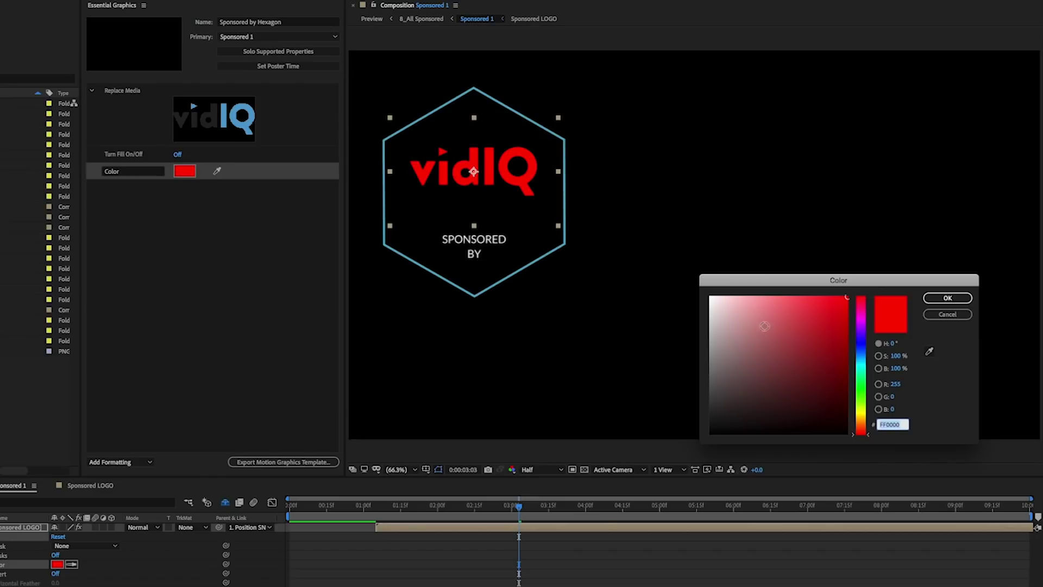
pyautogui.moveTo(764, 326); pyautogui.dragTo(686, 282)
pyautogui.click(946, 298)
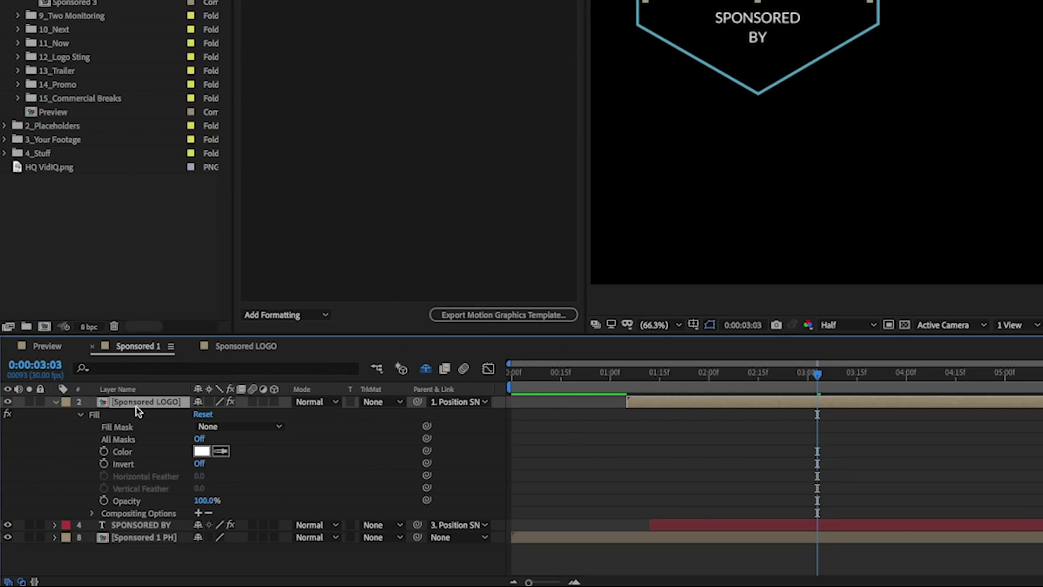
# Add the logo layer's Position to the Essential Graphics template
pyautogui.press('p')
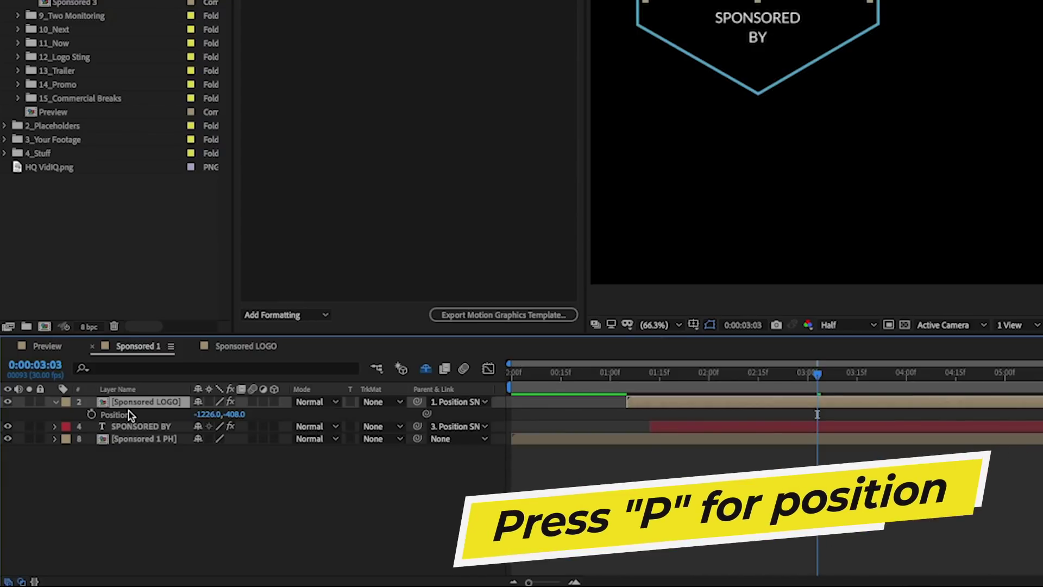
pyautogui.moveTo(126, 413); pyautogui.dragTo(384, 0)
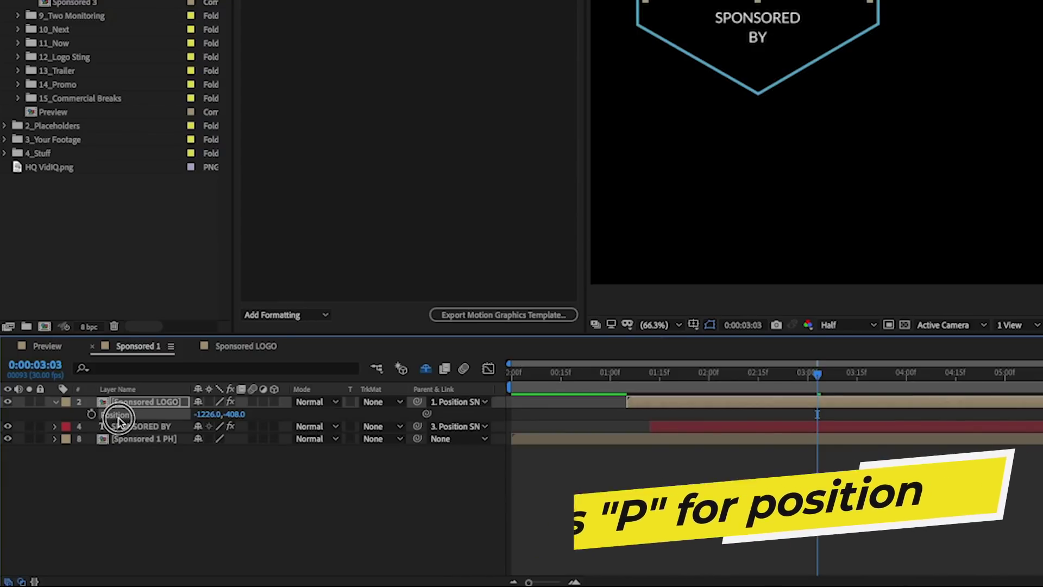
pyautogui.moveTo(282, 233)
pyautogui.mouseDown()
pyautogui.moveTo(280, 214)
pyautogui.moveTo(276, 226)
pyautogui.mouseUp()
# Add the logo's Scale, lower the logo to (-1226, -362) and set scale to 89%
pyautogui.click(104, 534)
pyautogui.press('s')
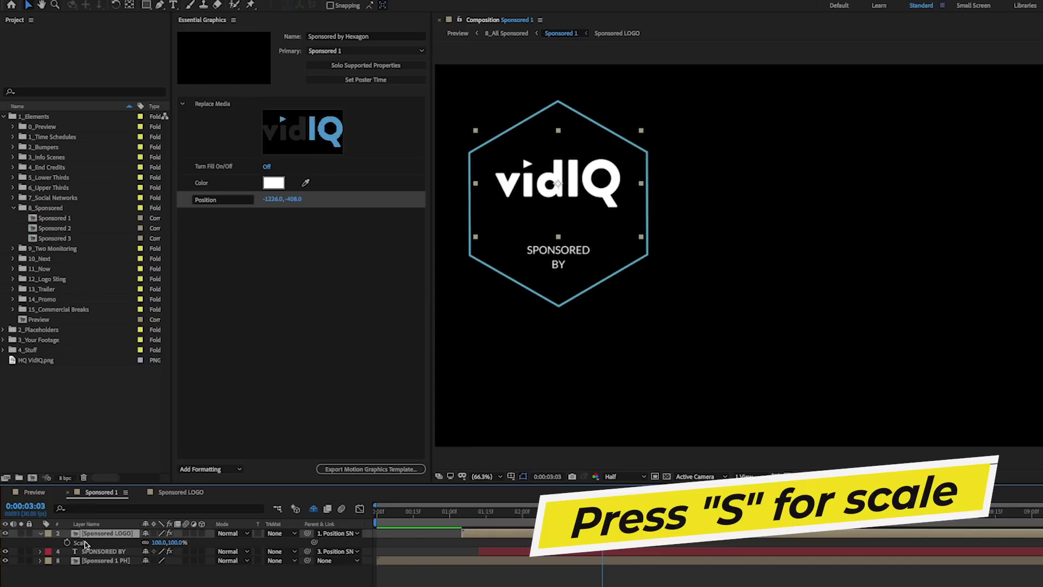
pyautogui.click(111, 519)
pyautogui.moveTo(111, 521); pyautogui.dragTo(269, 231)
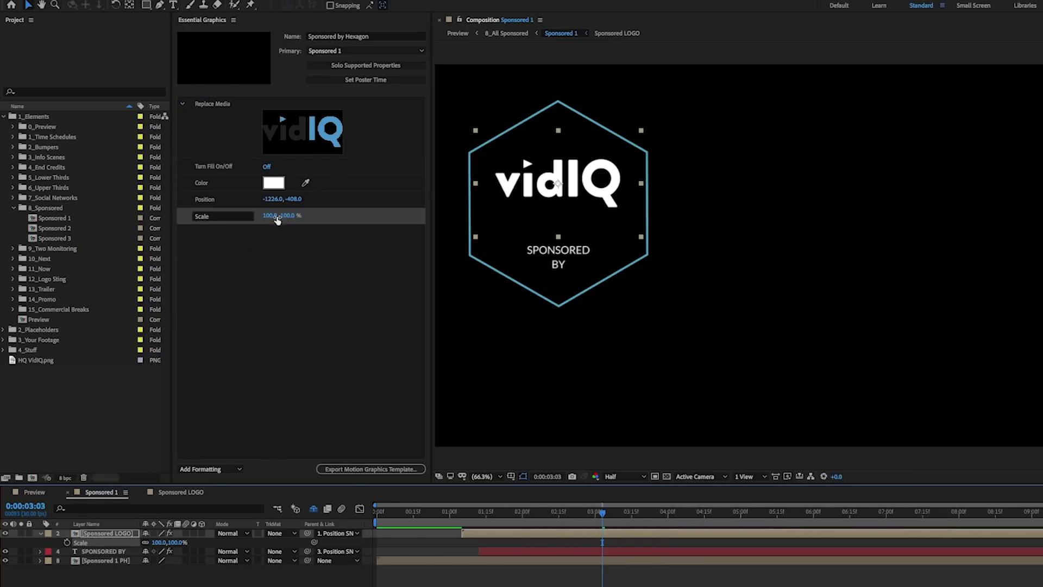
pyautogui.moveTo(293, 199); pyautogui.dragTo(278, 218)
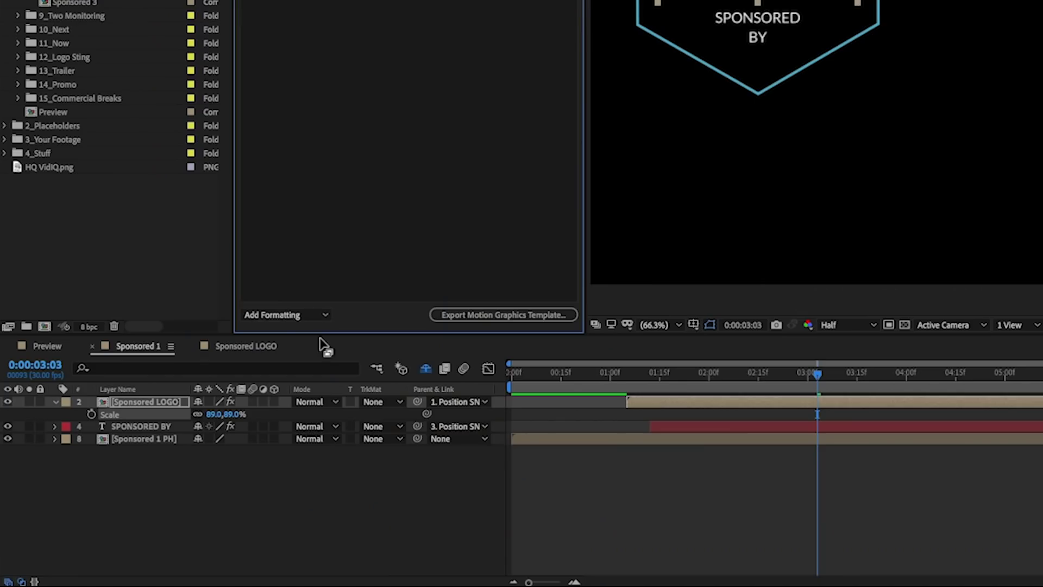
pyautogui.click(91, 554)
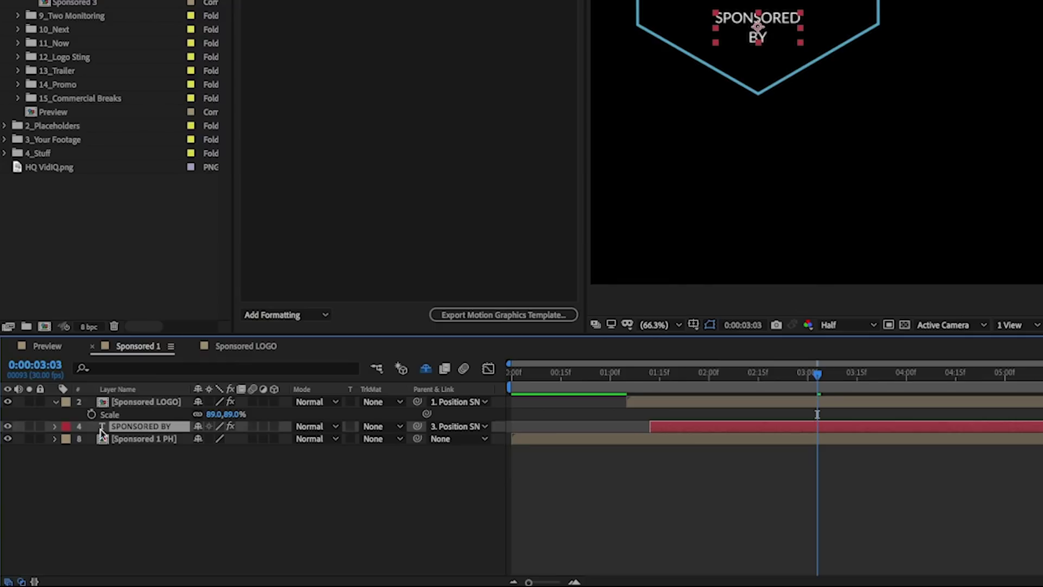
# Add SPONSORED BY's Source Text to Essential Graphics, named 'Edit Text'
pyautogui.click(55, 427)
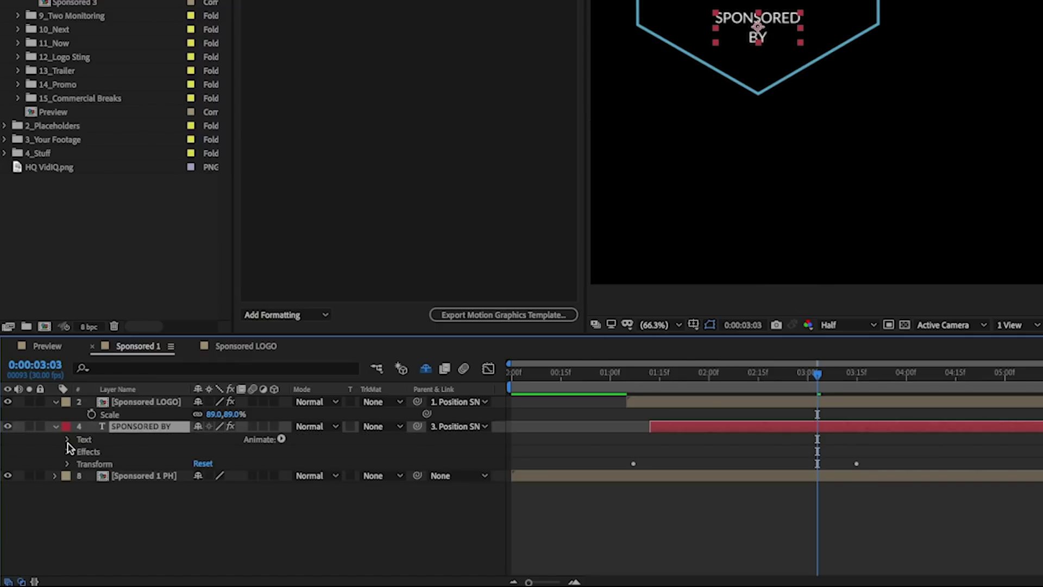
pyautogui.click(68, 439)
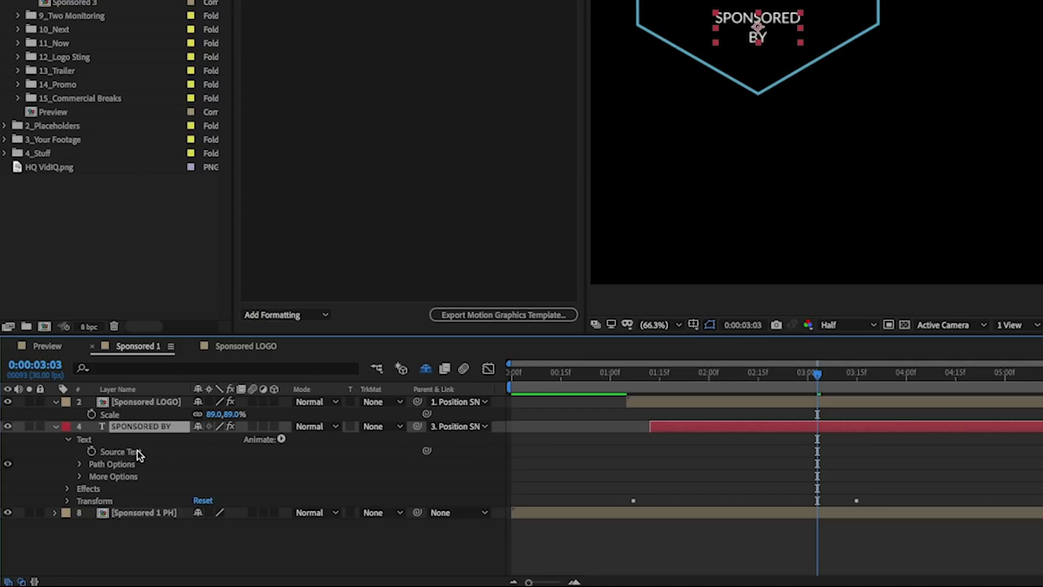
pyautogui.moveTo(122, 452); pyautogui.dragTo(329, 172)
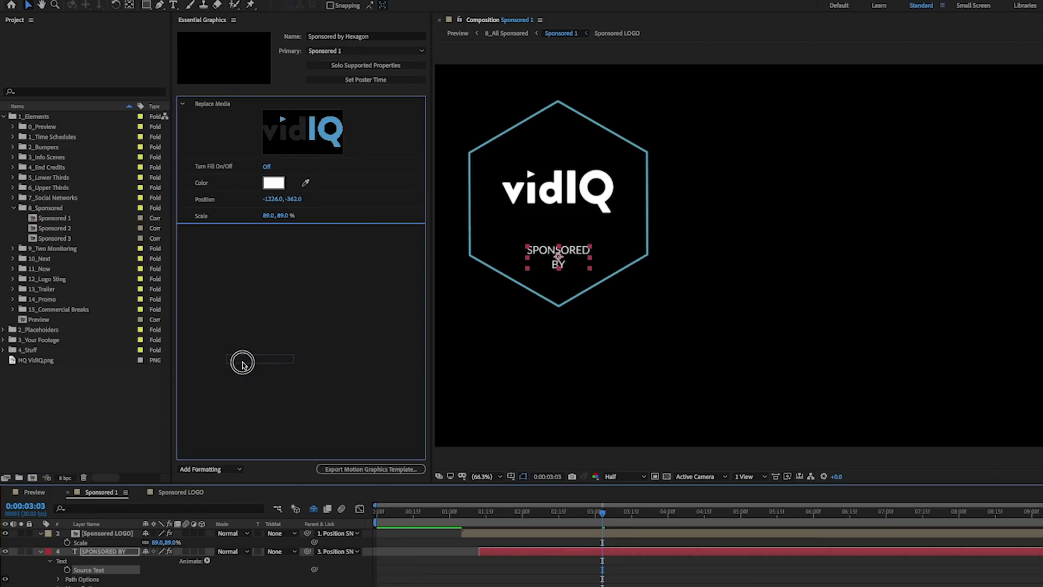
pyautogui.moveTo(242, 364); pyautogui.dragTo(242, 364)
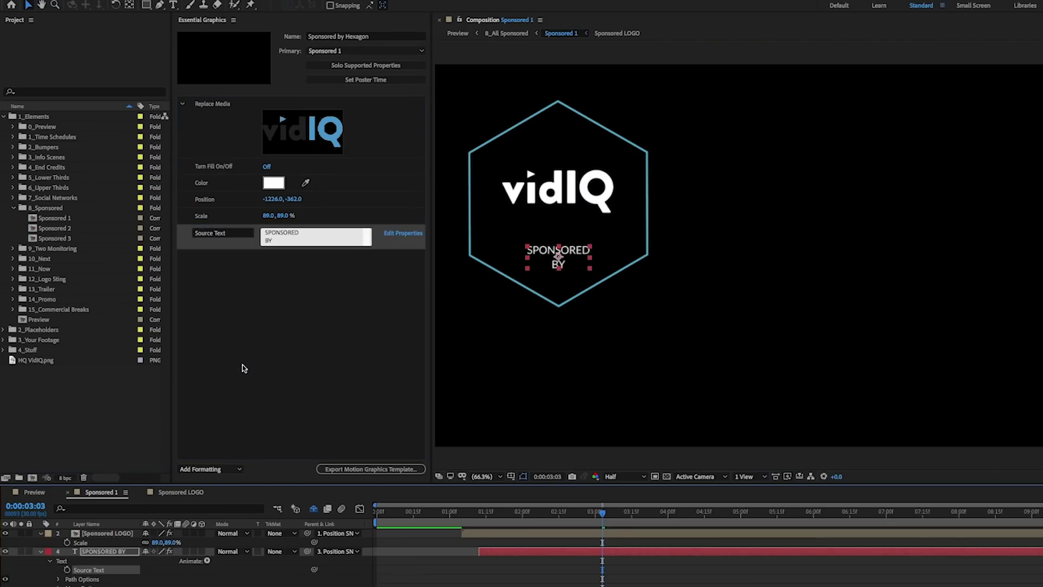
pyautogui.click(235, 230)
pyautogui.write('Edit')
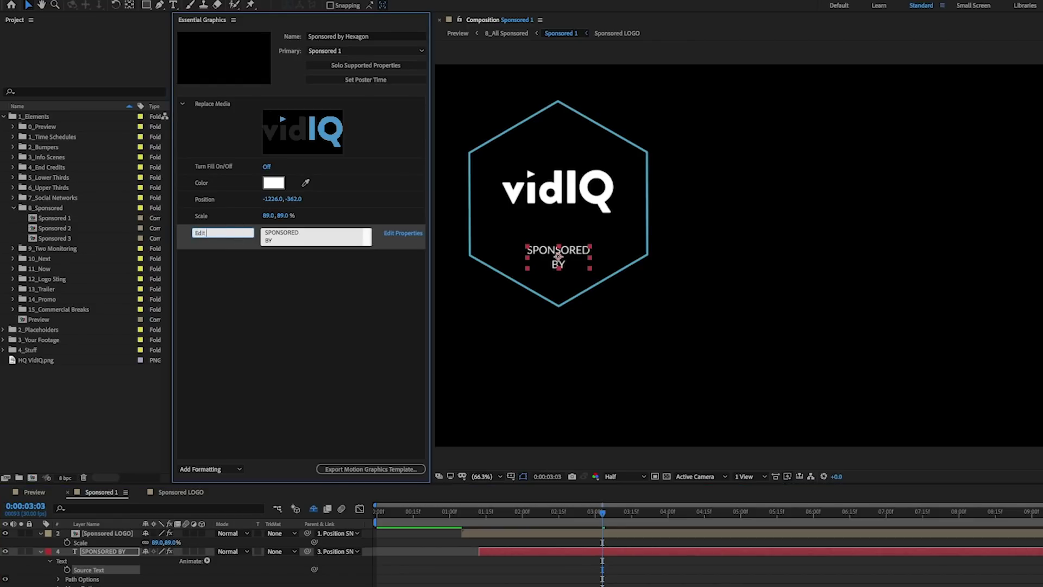
pyautogui.press('Return')
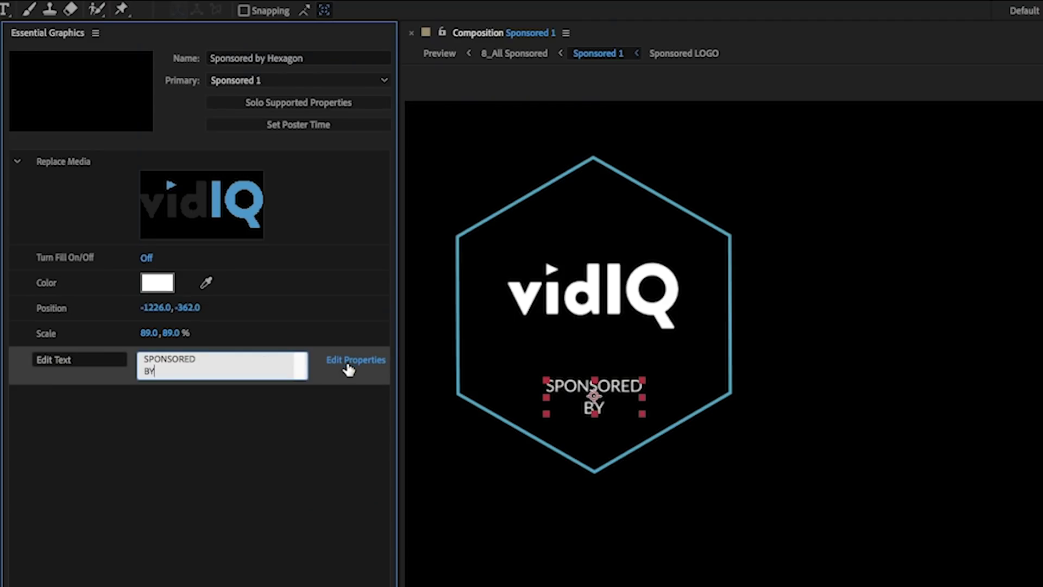
# Allow custom font and size editing on Edit Text (Lato Regular, size 60)
pyautogui.click(349, 363)
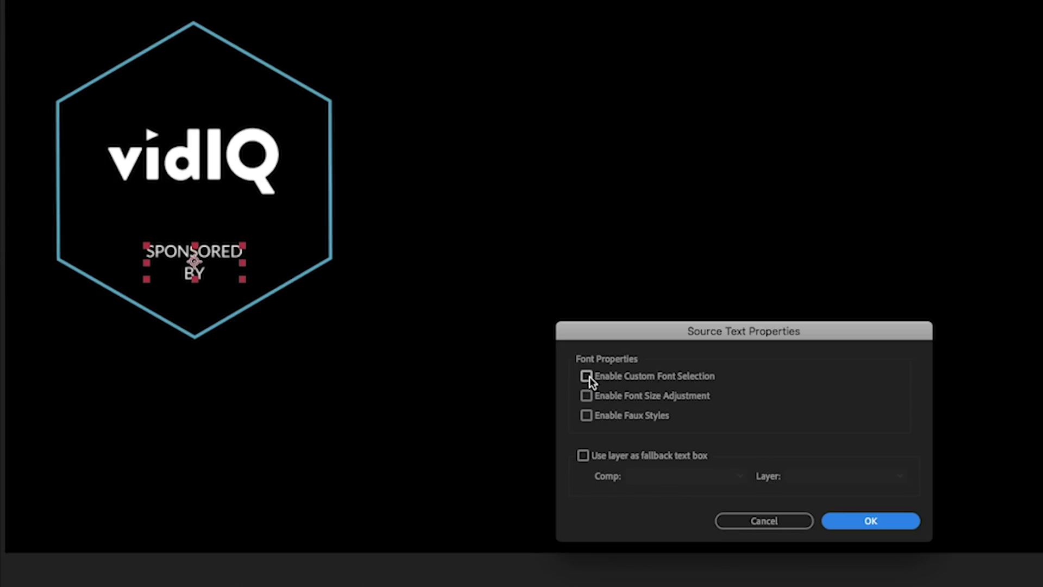
pyautogui.click(587, 375)
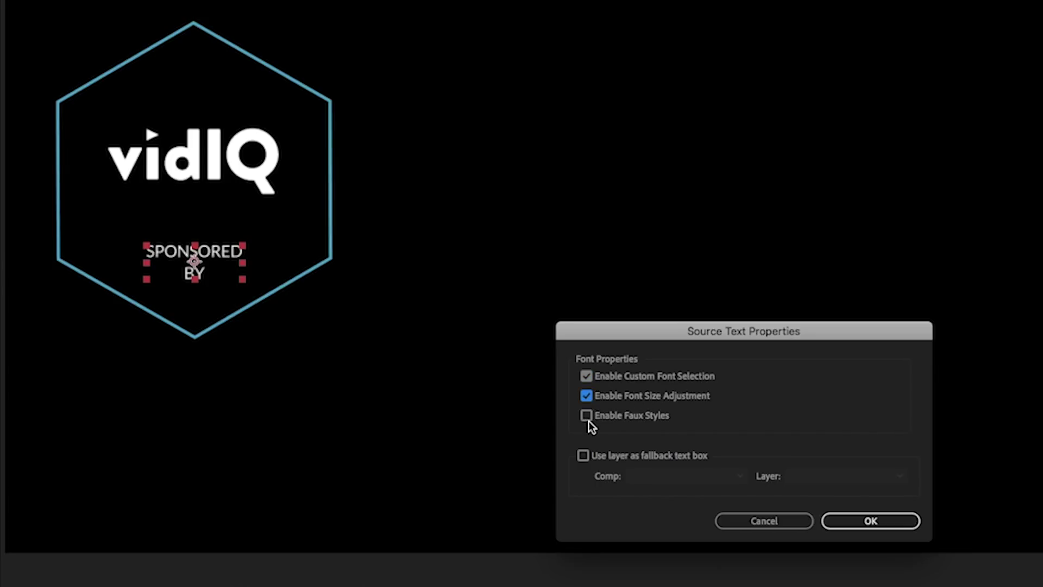
pyautogui.click(864, 524)
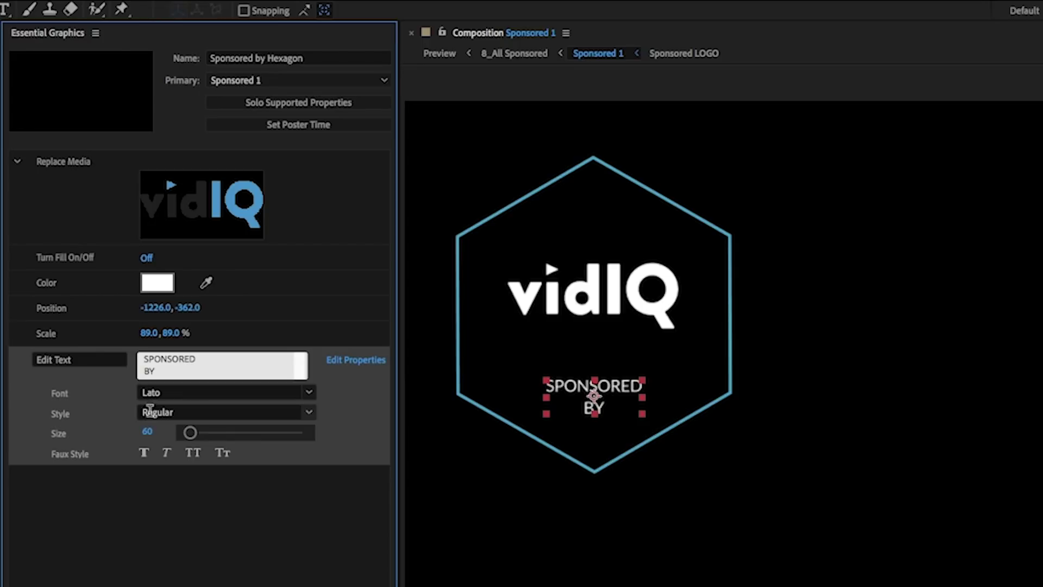
pyautogui.click(164, 494)
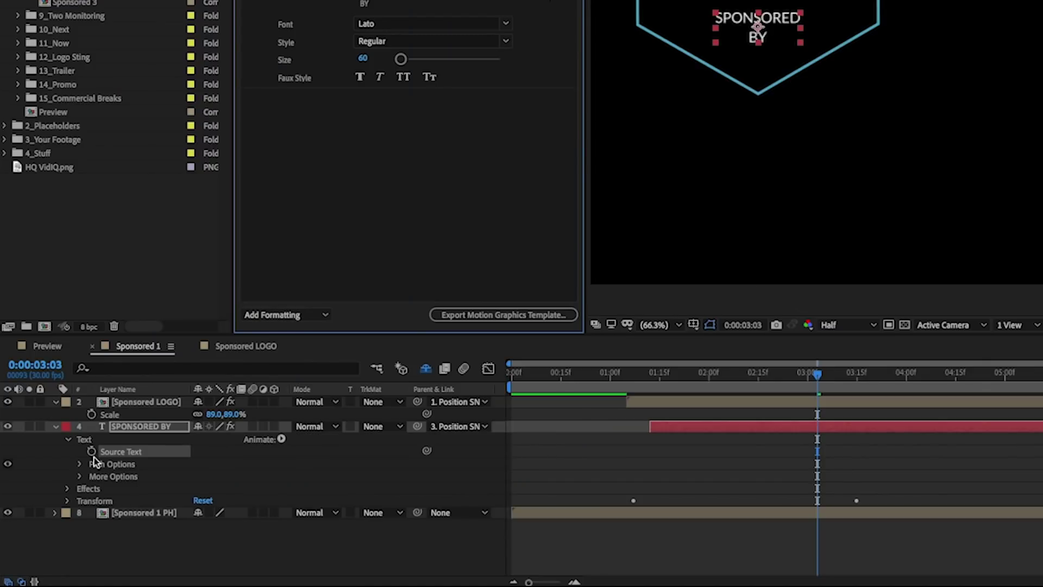
# Remove the colour expression from the SPONSORED BY layer's Fill Color
pyautogui.click(115, 428)
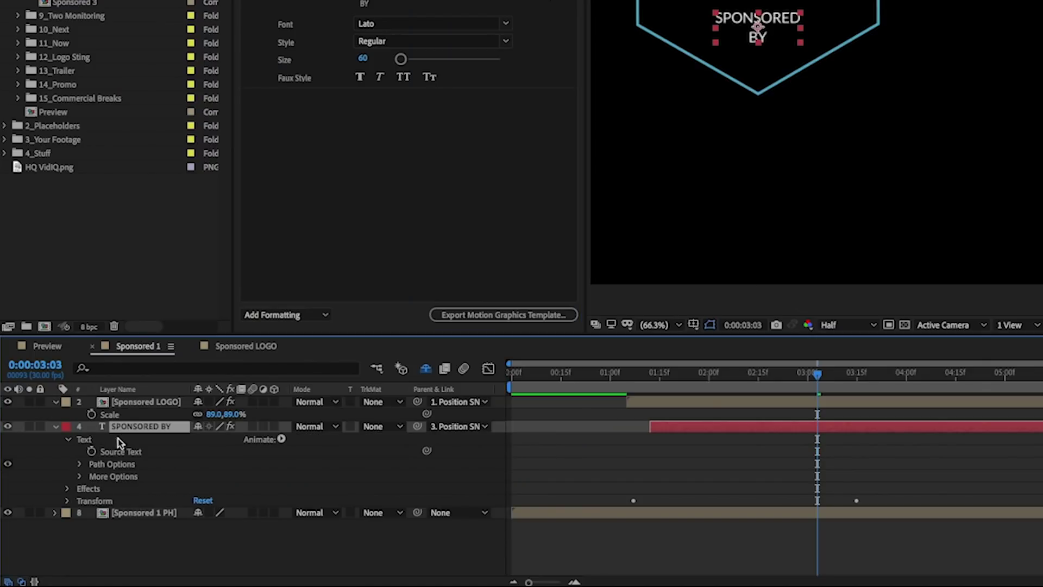
pyautogui.click(68, 490)
pyautogui.click(80, 500)
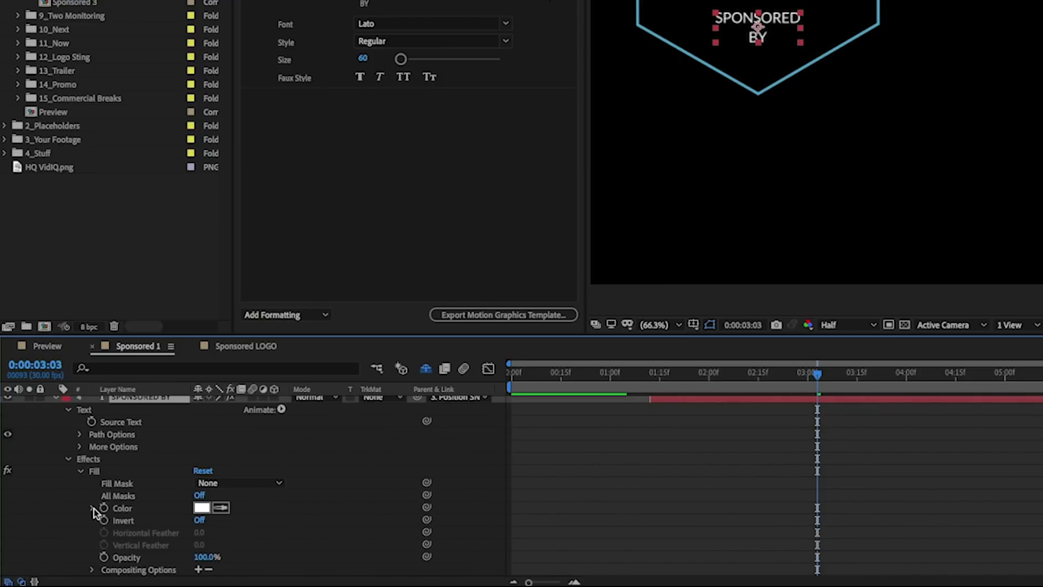
pyautogui.click(91, 508)
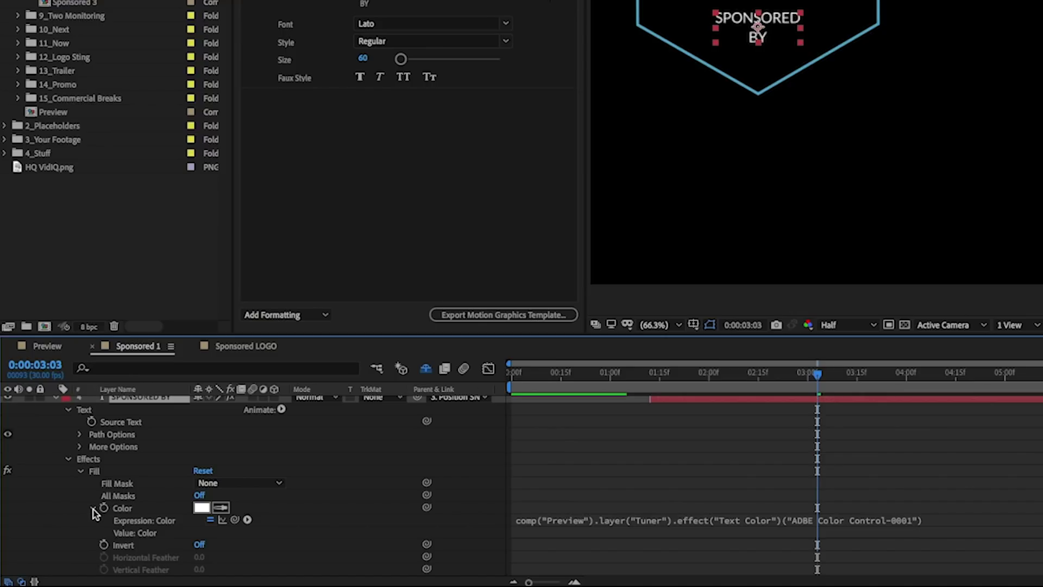
pyautogui.click(92, 509)
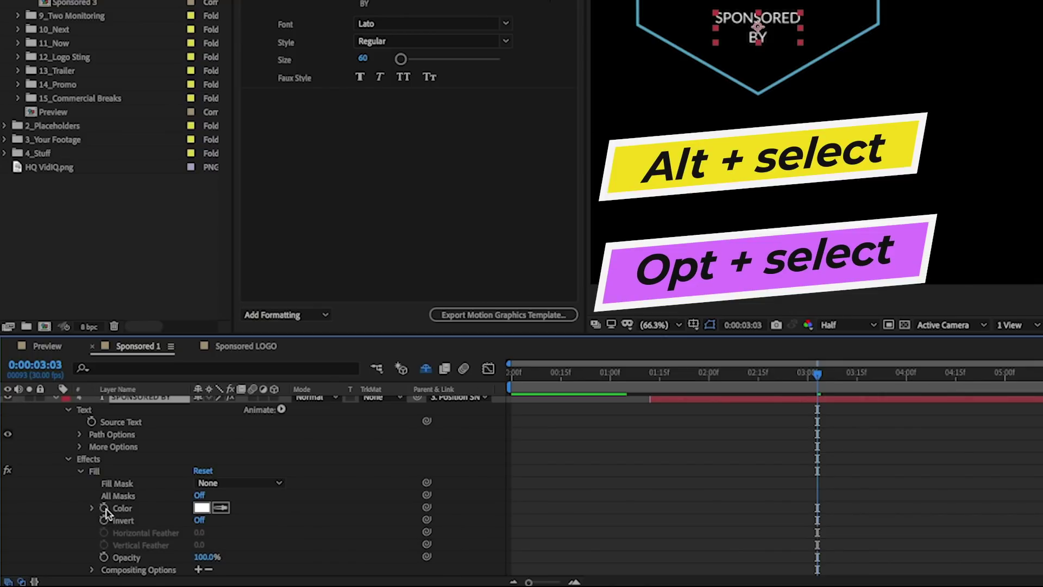
pyautogui.keyDown('alt'); pyautogui.click(103, 508); pyautogui.keyUp('alt')
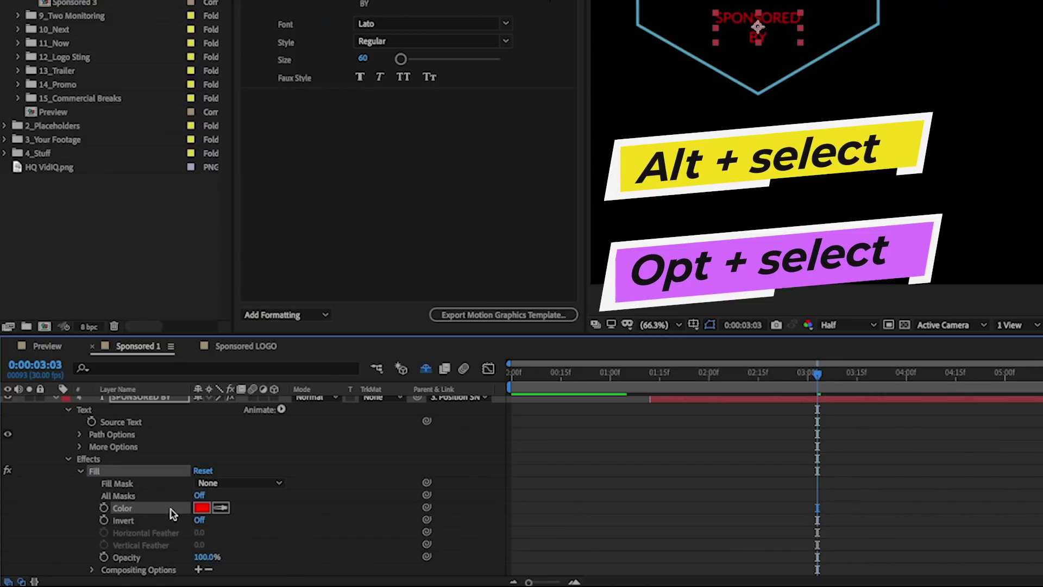
# Add that colour to Essential Graphics as 'Text Color', set to white
pyautogui.moveTo(170, 510); pyautogui.dragTo(295, 86)
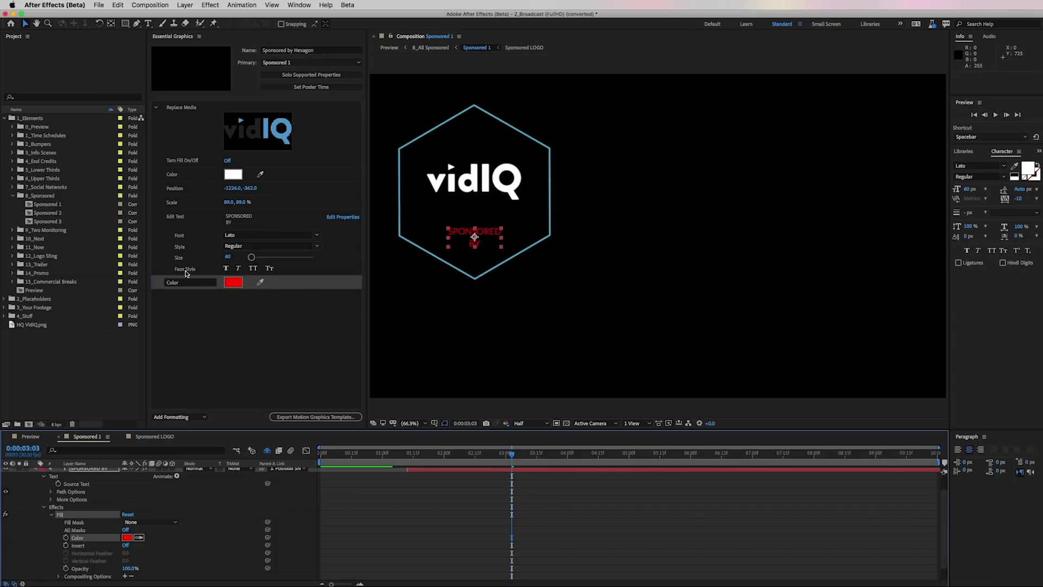
pyautogui.click(175, 282)
pyautogui.write('Text')
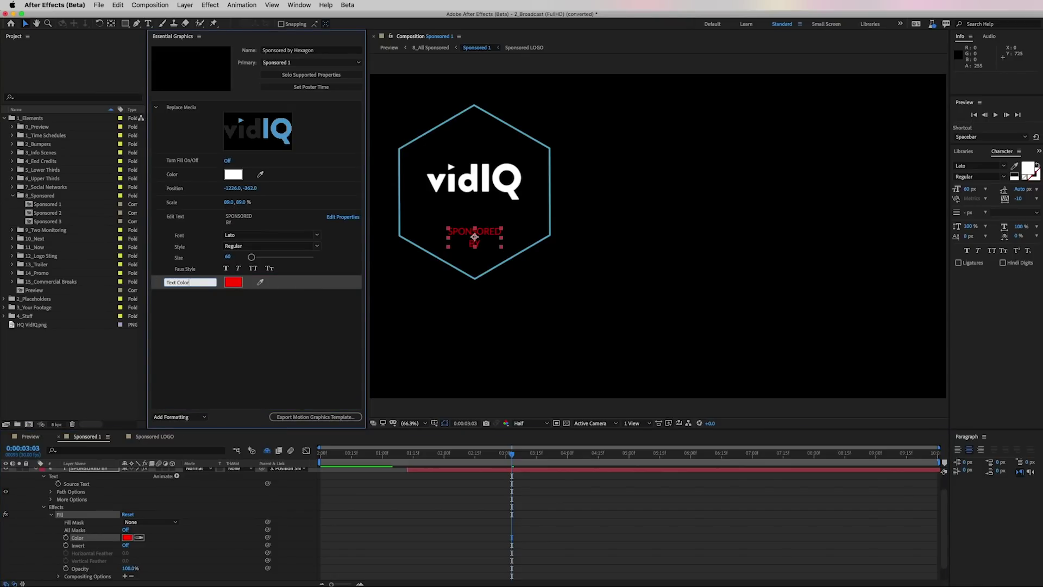
pyautogui.write(' Color')
pyautogui.press('Return')
pyautogui.click(234, 282)
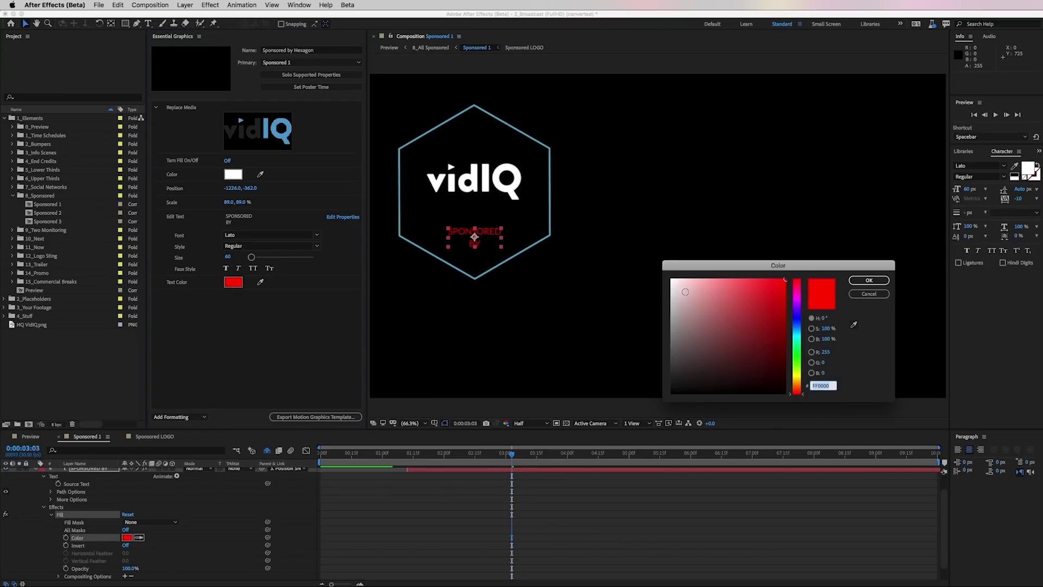
pyautogui.moveTo(685, 292); pyautogui.dragTo(652, 263)
pyautogui.click(869, 279)
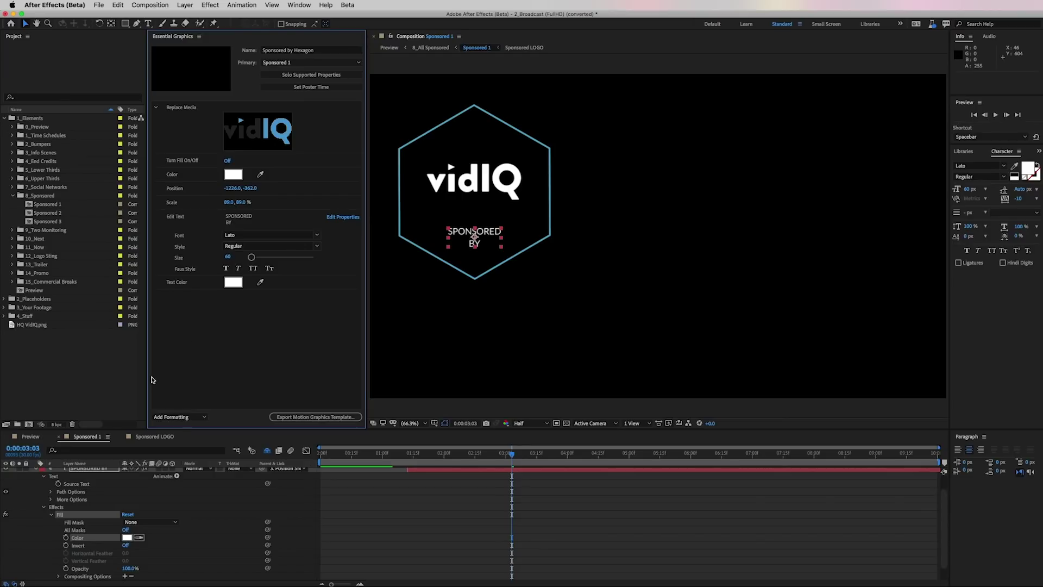
pyautogui.click(53, 496)
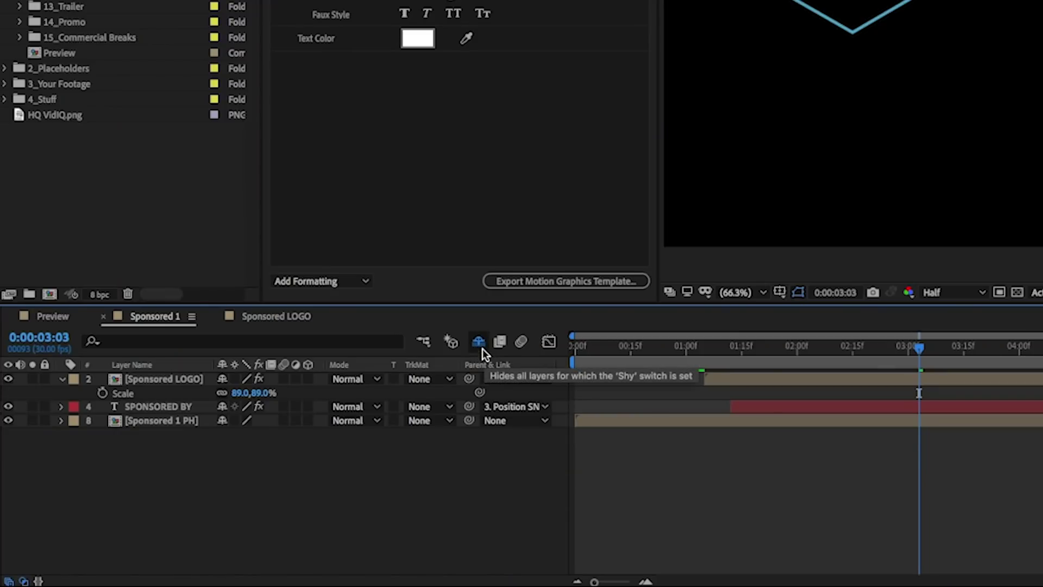
# Unhide shy layers and remove the expression on the Hexagon Line's Fill Color
pyautogui.click(481, 348)
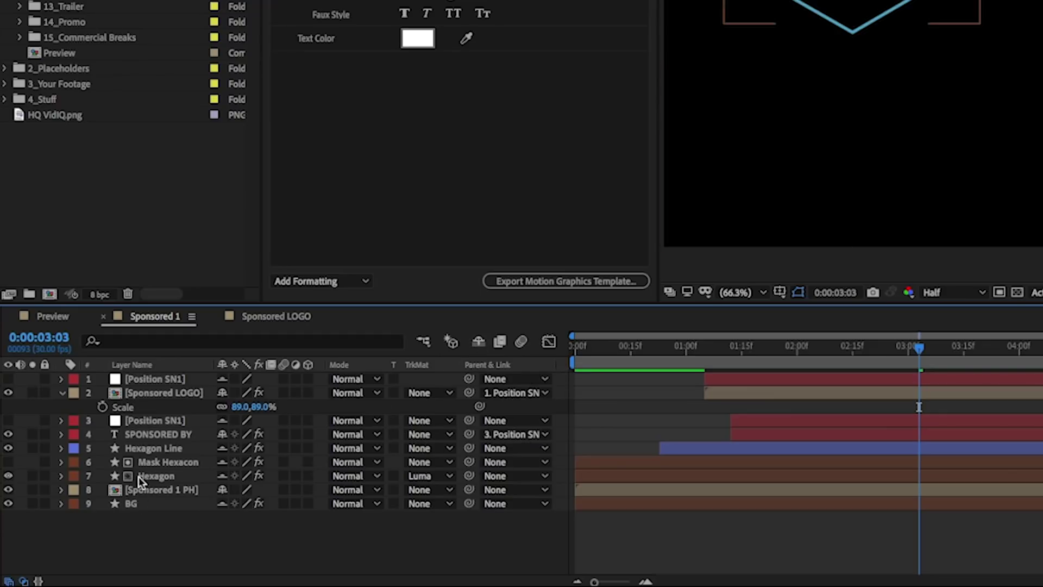
pyautogui.click(166, 448)
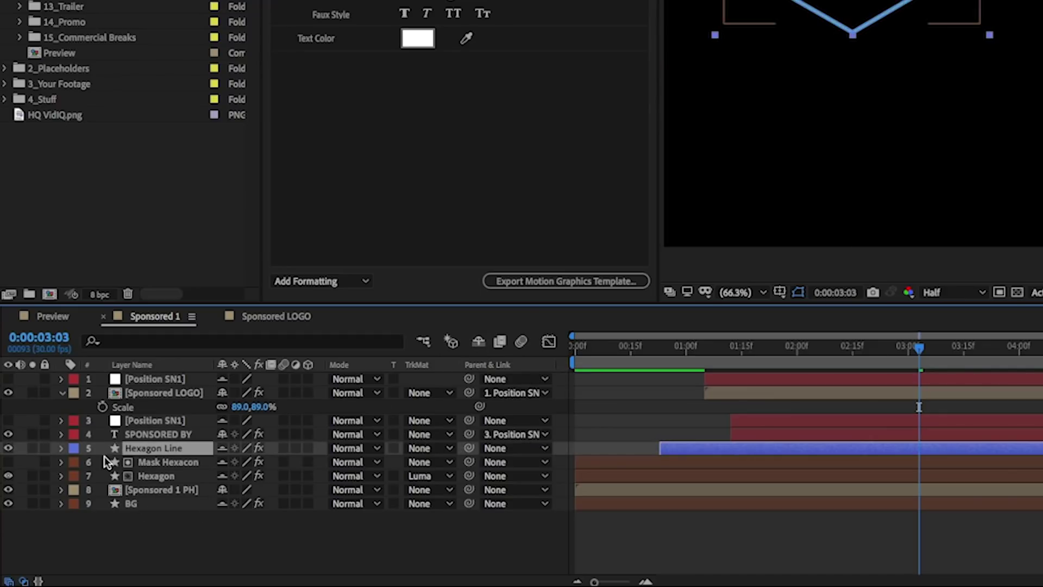
pyautogui.click(61, 449)
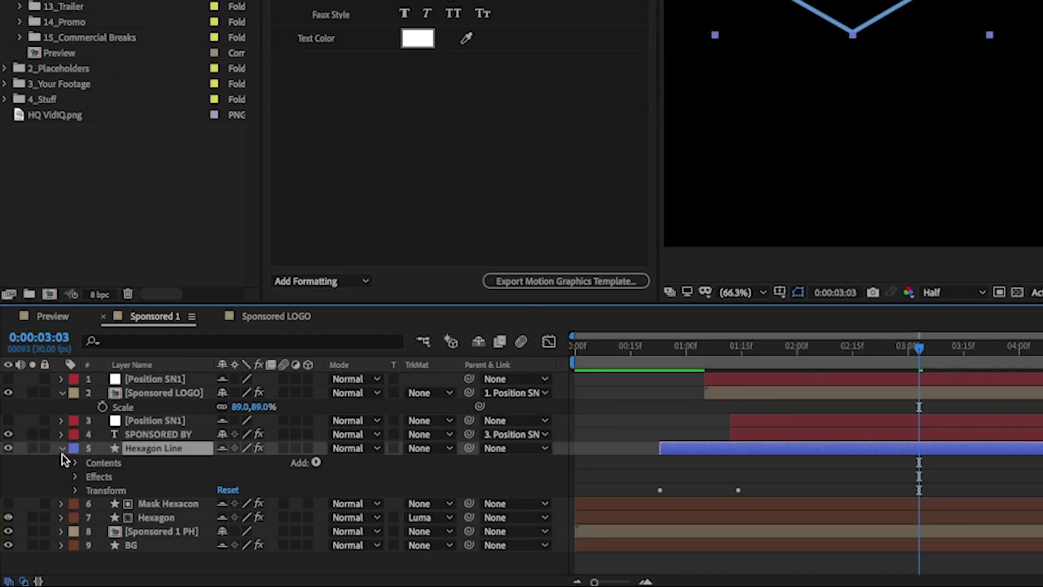
pyautogui.click(77, 476)
pyautogui.click(90, 491)
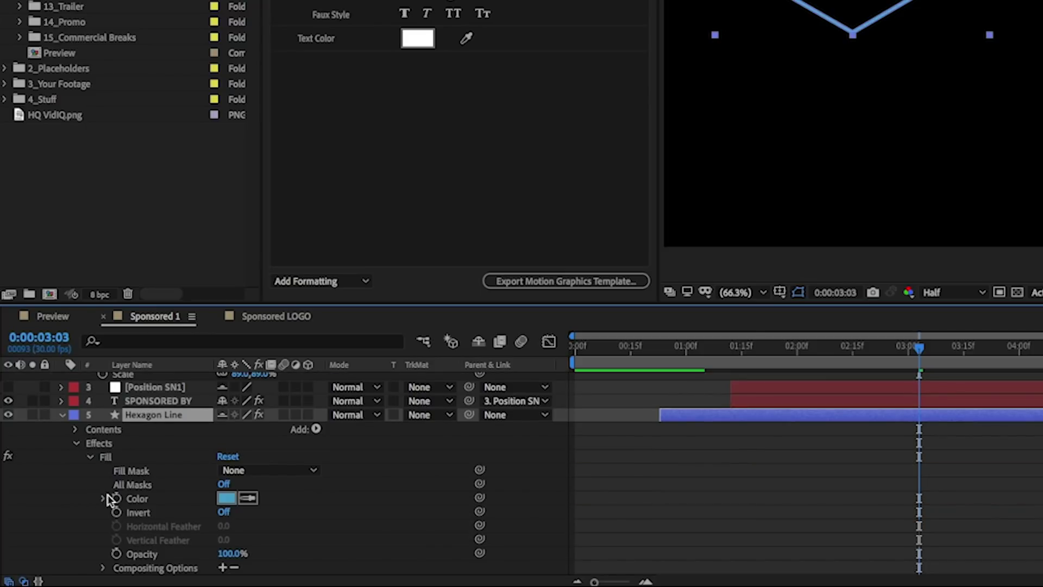
pyautogui.scroll(-2, 188, 475)
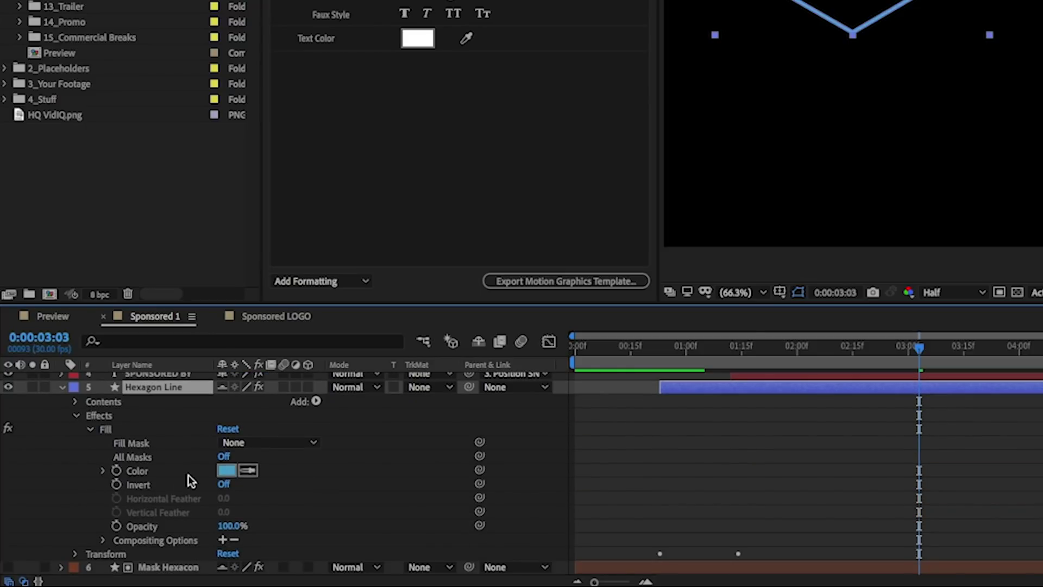
pyautogui.click(139, 472)
pyautogui.click(102, 471)
pyautogui.click(102, 471)
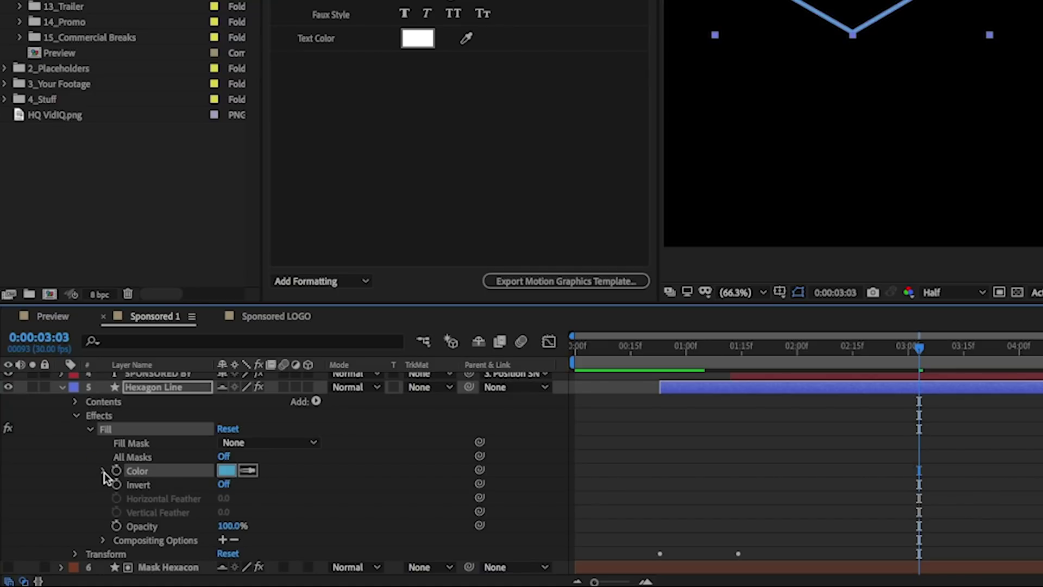
pyautogui.click(102, 471)
pyautogui.click(103, 471)
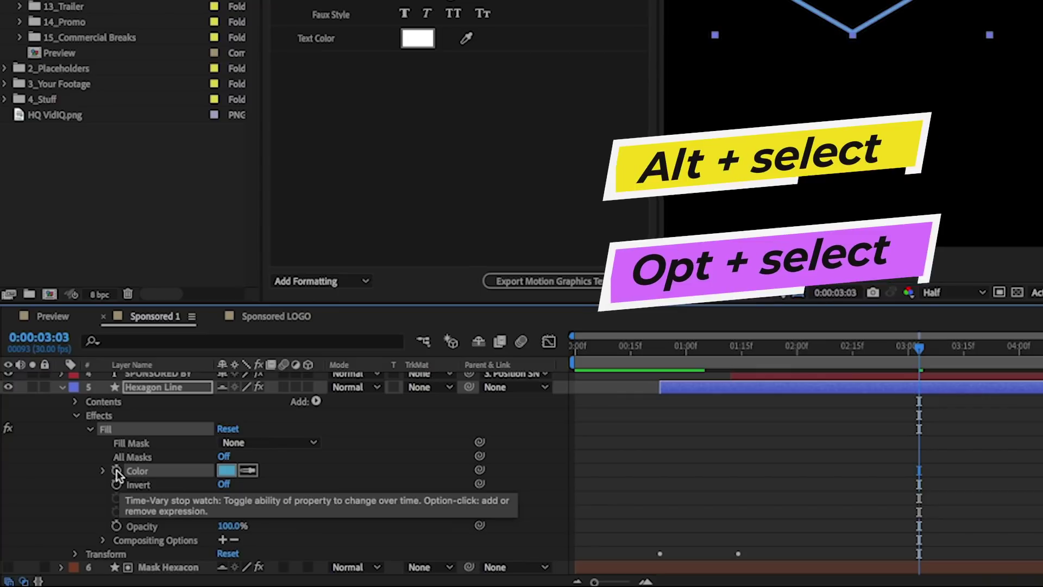
pyautogui.keyDown('alt'); pyautogui.click(116, 470); pyautogui.keyUp('alt')
# Add it to Essential Graphics as 'Outline Color', set to blue 00A9FF
pyautogui.moveTo(107, 514); pyautogui.dragTo(209, 235)
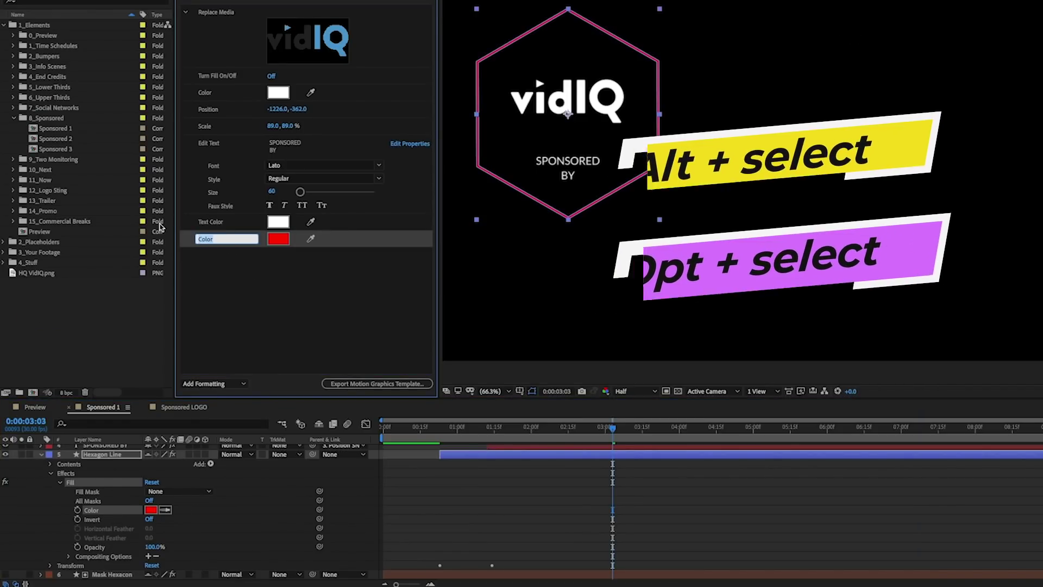
pyautogui.write('Outline Color')
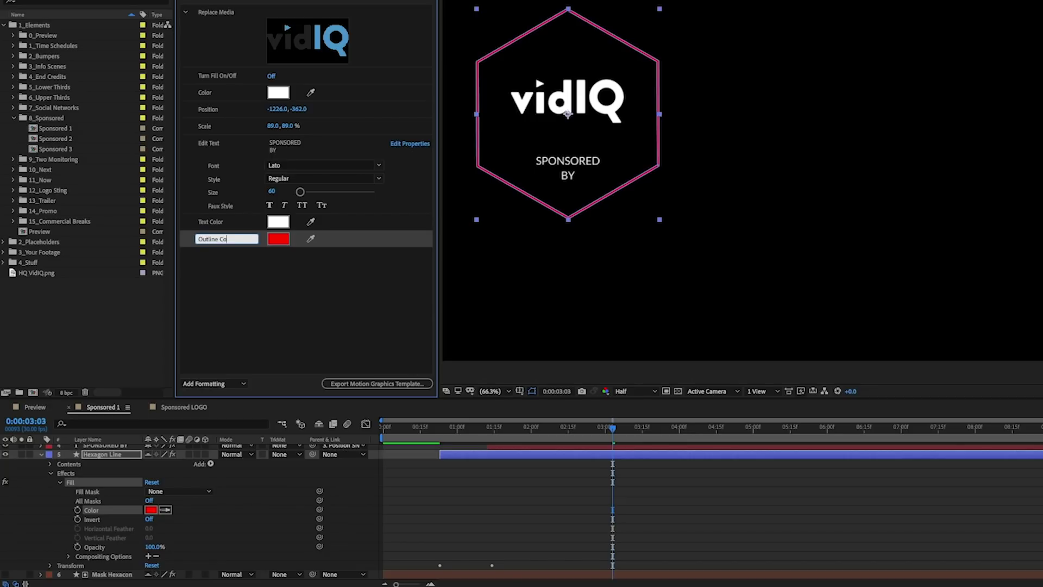
pyautogui.click(278, 238)
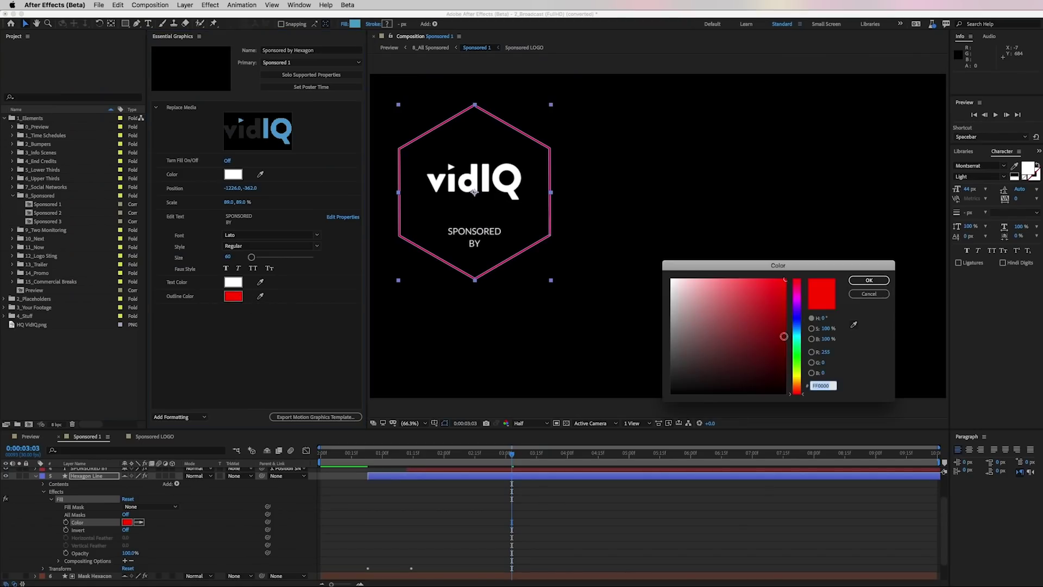
pyautogui.click(797, 330)
pyautogui.click(865, 281)
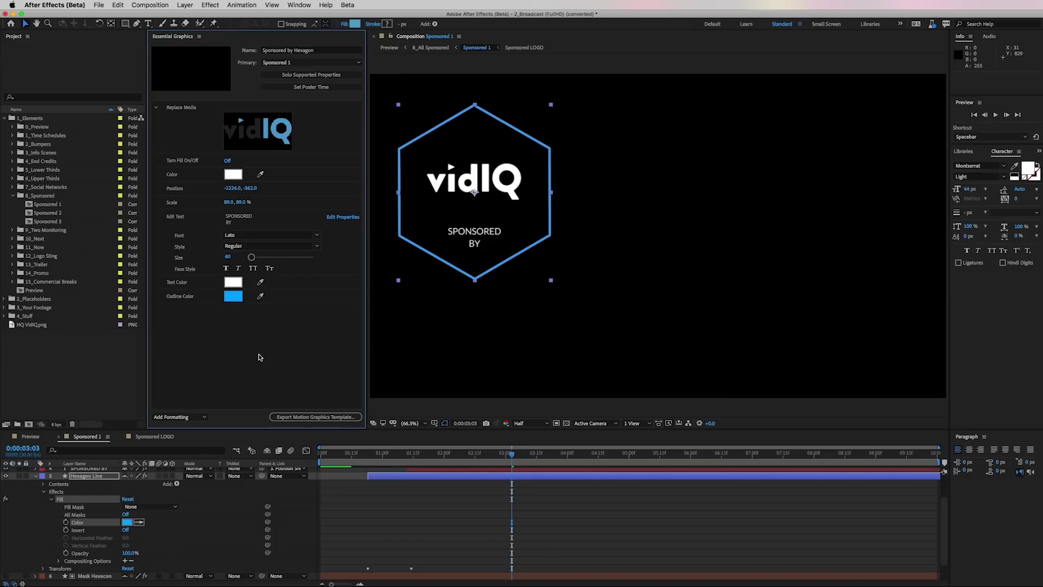
# Delete the BG layer and show the transparency grid behind the hexagon
pyautogui.click(36, 476)
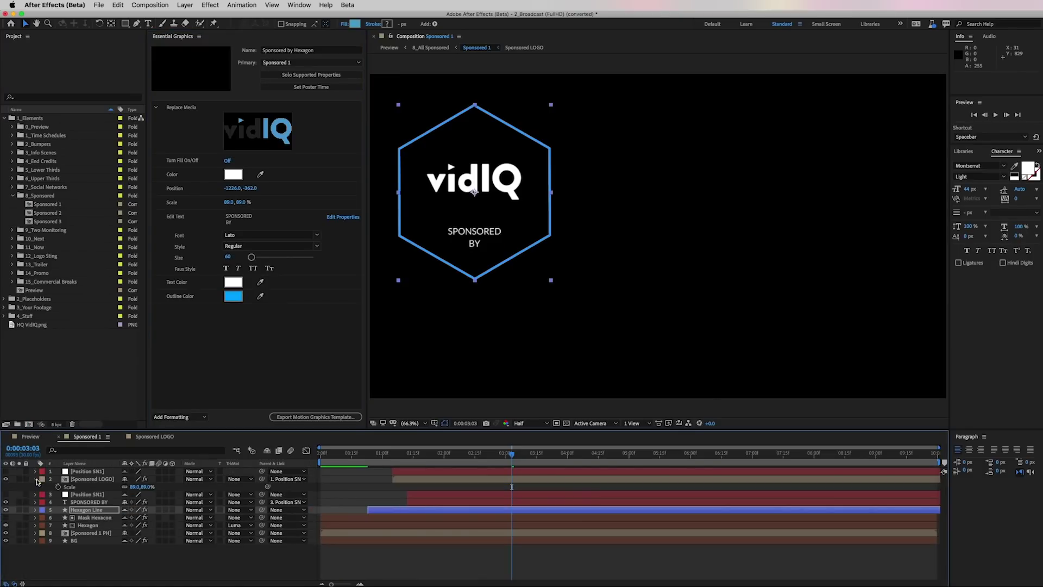
pyautogui.click(94, 518)
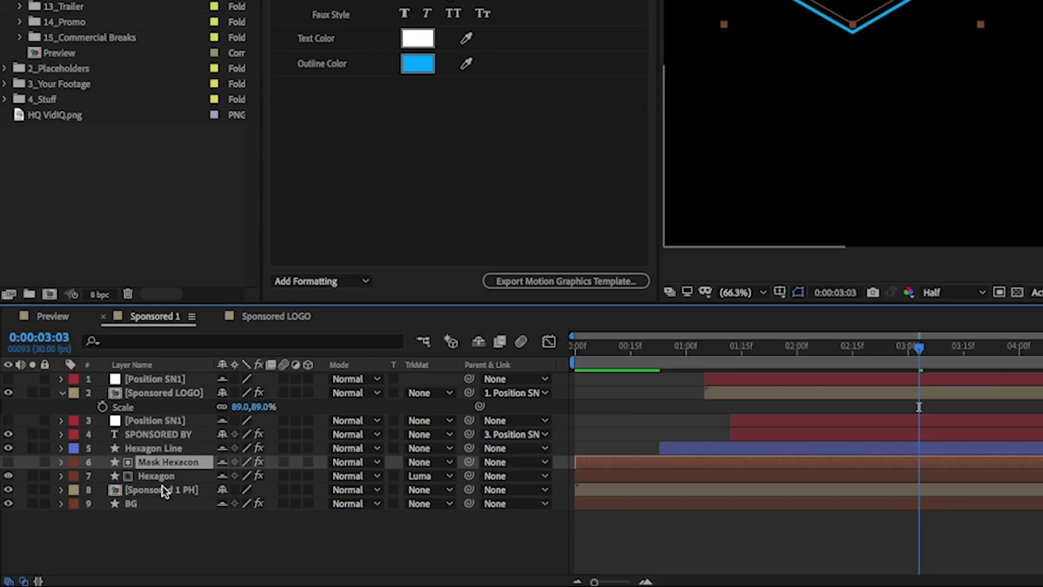
pyautogui.click(61, 475)
pyautogui.click(148, 482)
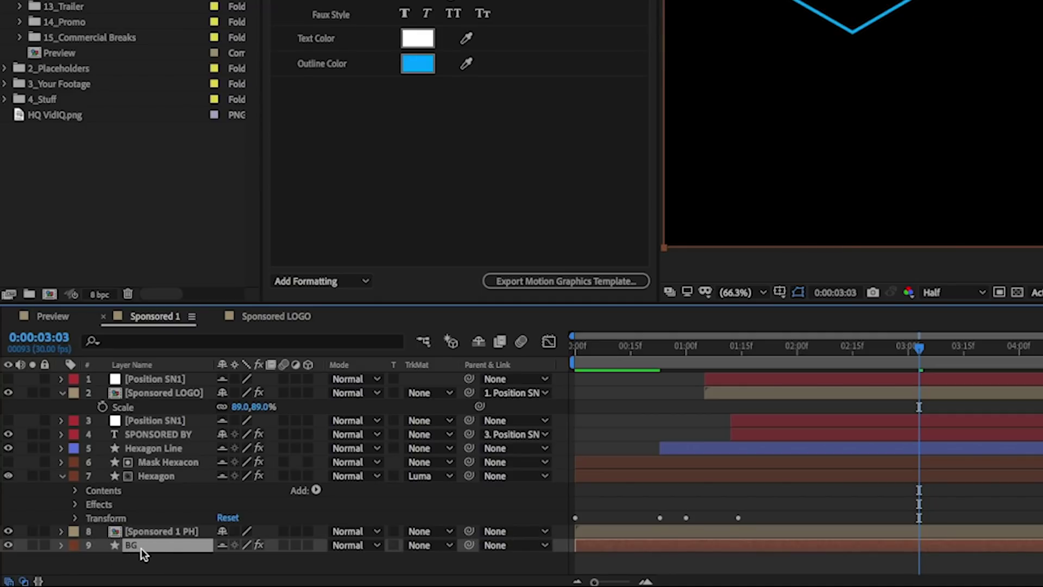
pyautogui.press('Delete')
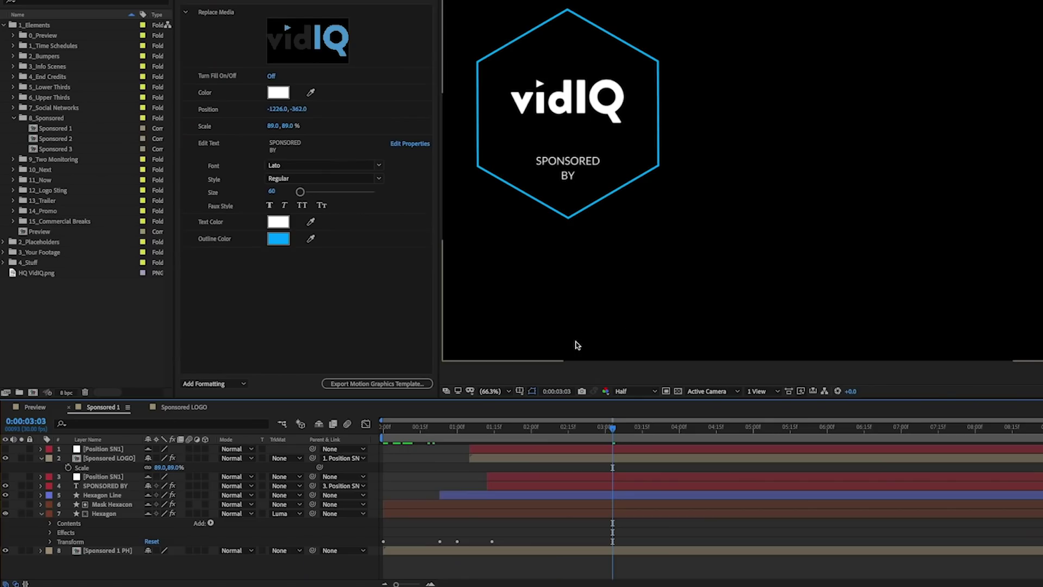
pyautogui.click(678, 391)
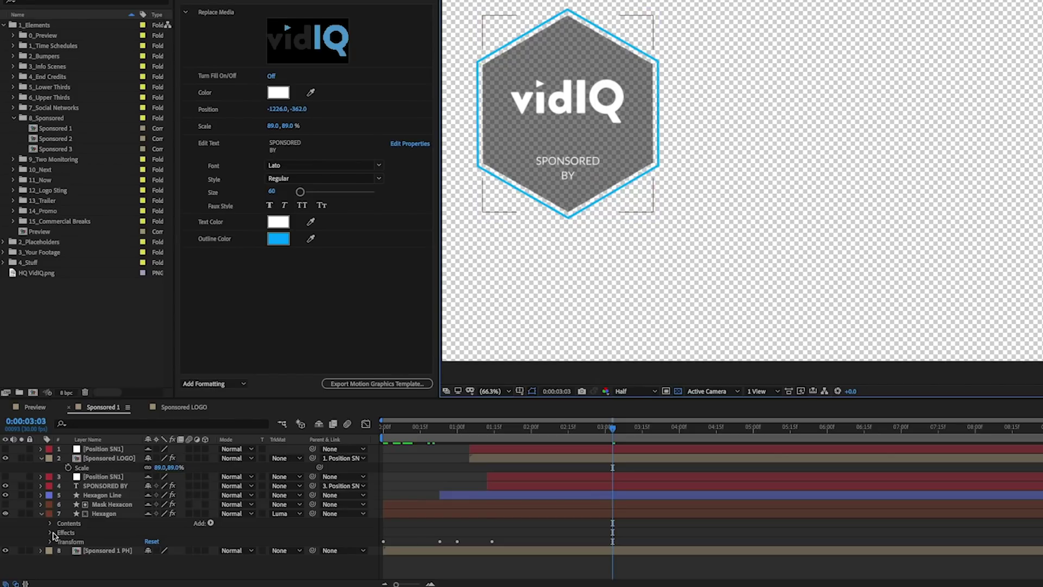
# Remove the colour expression from the Hexagon layer's Fill effect
pyautogui.click(104, 512)
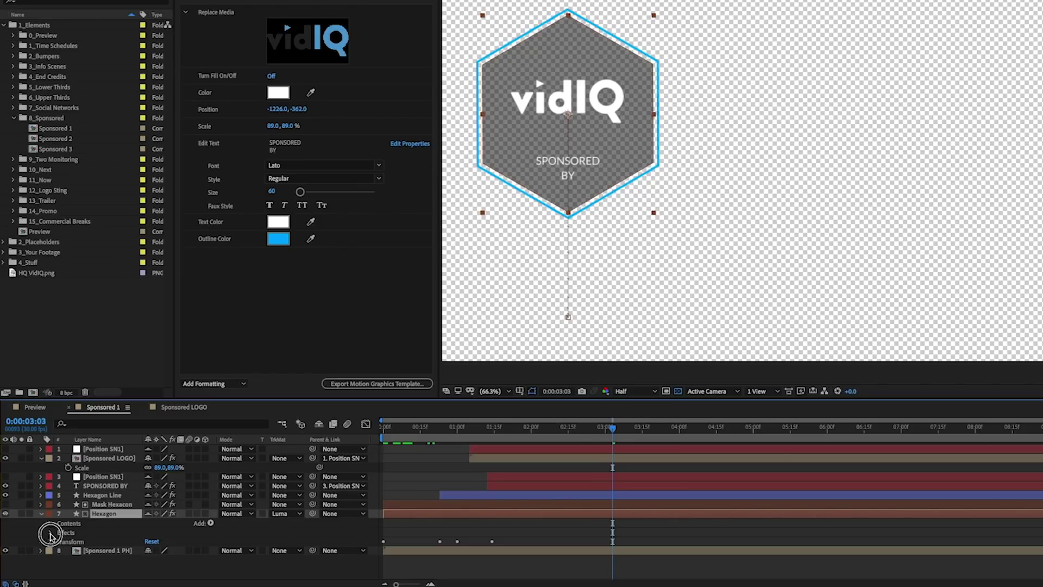
pyautogui.click(50, 532)
pyautogui.click(61, 542)
pyautogui.scroll(-3, 65, 521)
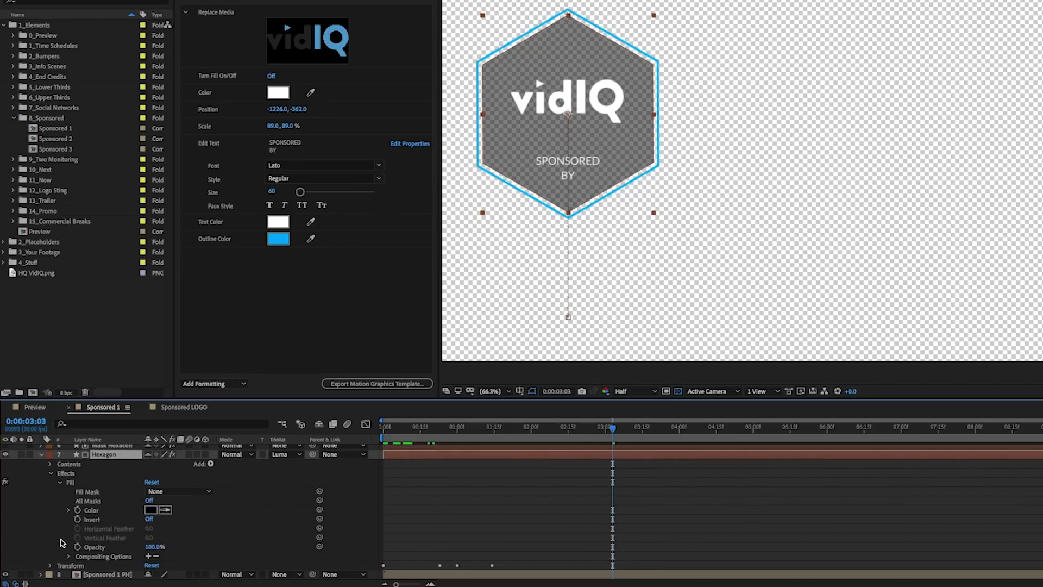
pyautogui.click(69, 511)
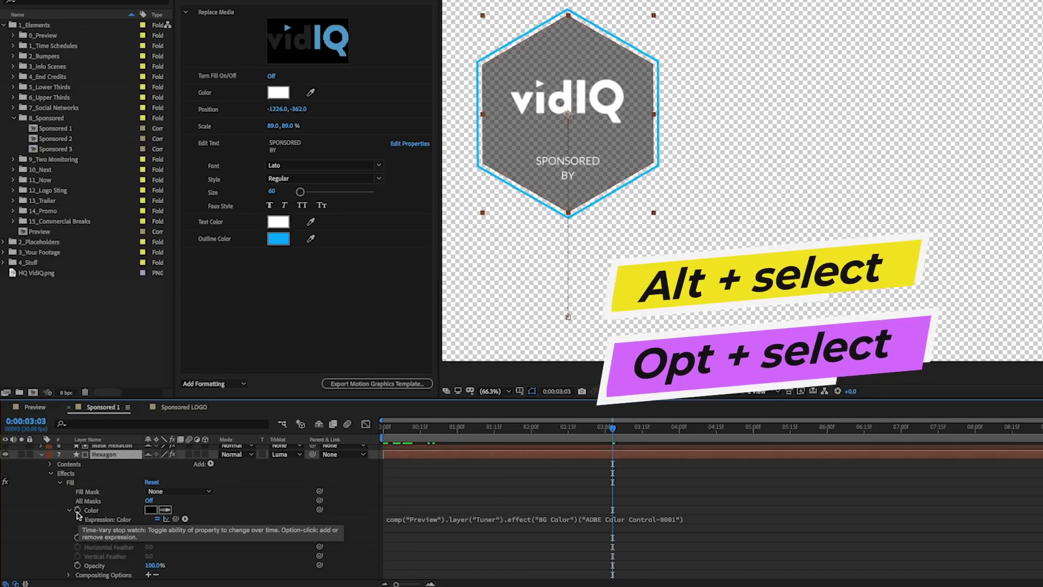
pyautogui.keyDown('alt'); pyautogui.click(77, 510); pyautogui.keyUp('alt')
# Add that colour to Essential Graphics as 'Hexagon Fill', set to black 000000
pyautogui.moveTo(105, 515); pyautogui.dragTo(236, 285)
pyautogui.click(205, 256)
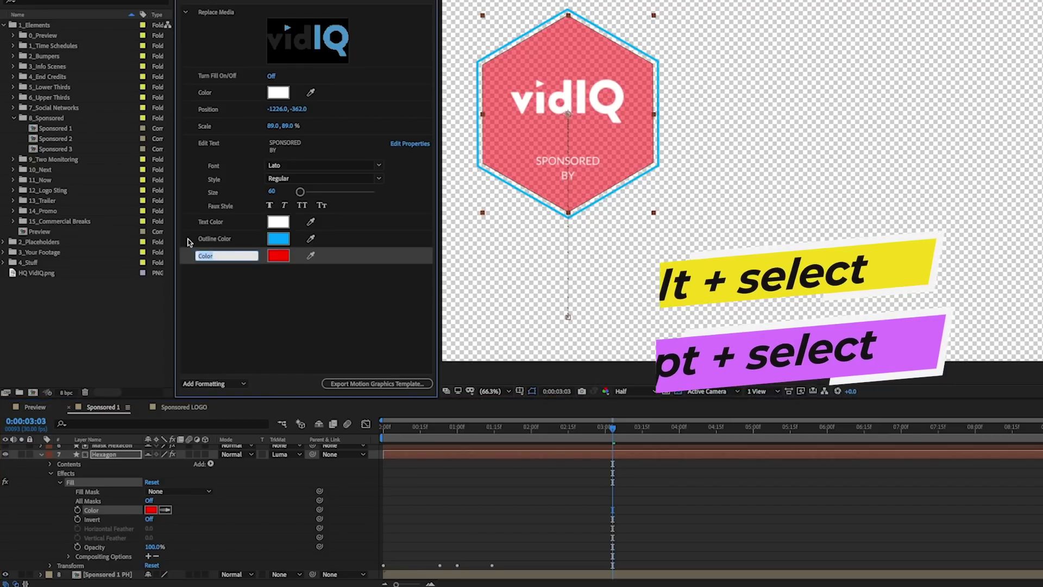
pyautogui.write('Hexag')
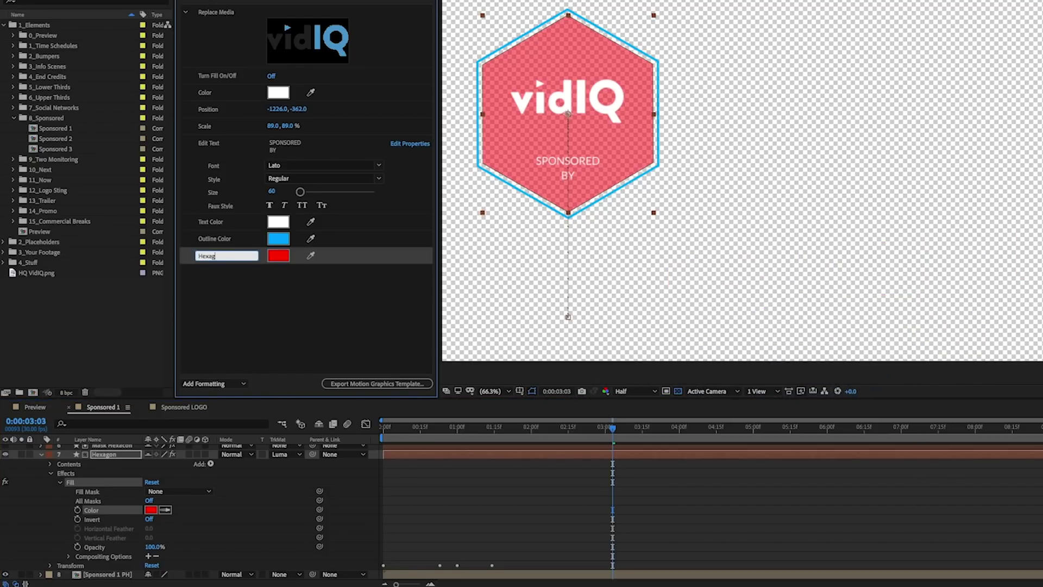
pyautogui.write('on Fill')
pyautogui.press('Return')
pyautogui.click(286, 256)
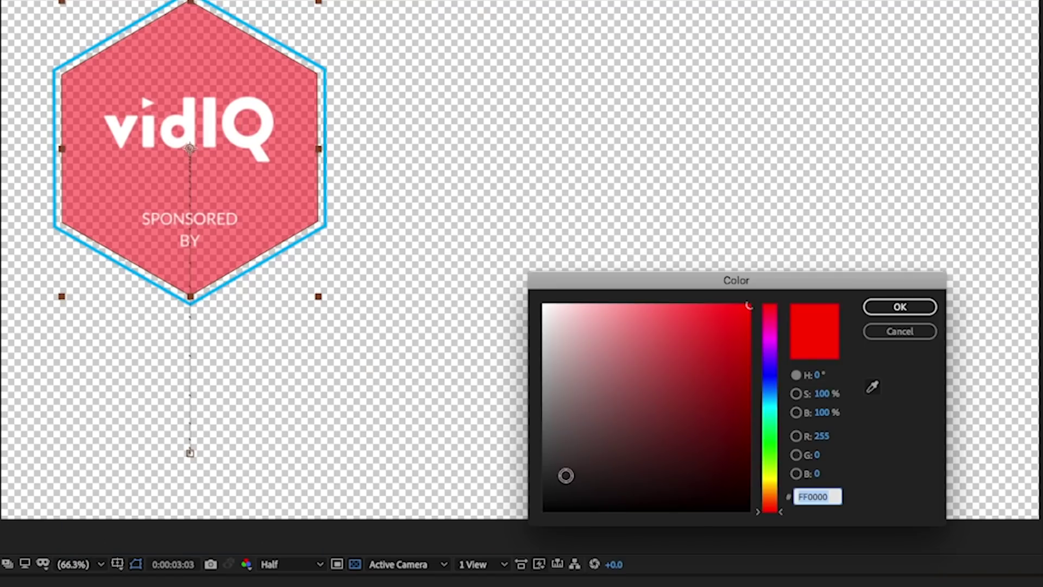
pyautogui.moveTo(565, 475); pyautogui.dragTo(542, 512)
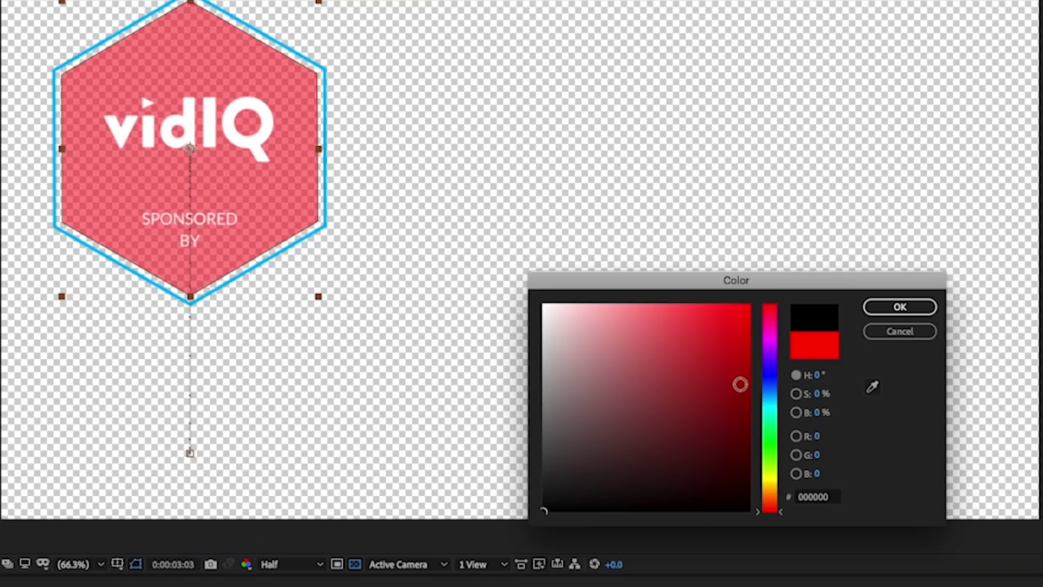
pyautogui.click(870, 309)
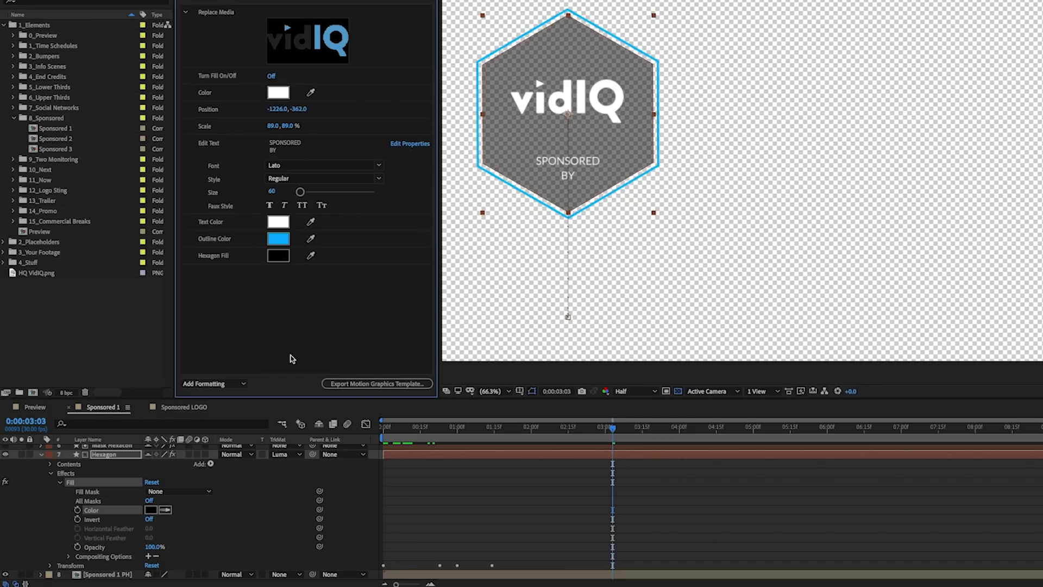
# Add the hexagon Fill Opacity to Essential Graphics as 'Hexagon Opacity', kept at 100%
pyautogui.click(105, 547)
pyautogui.moveTo(101, 550); pyautogui.dragTo(235, 270)
pyautogui.moveTo(409, 271); pyautogui.dragTo(448, 276)
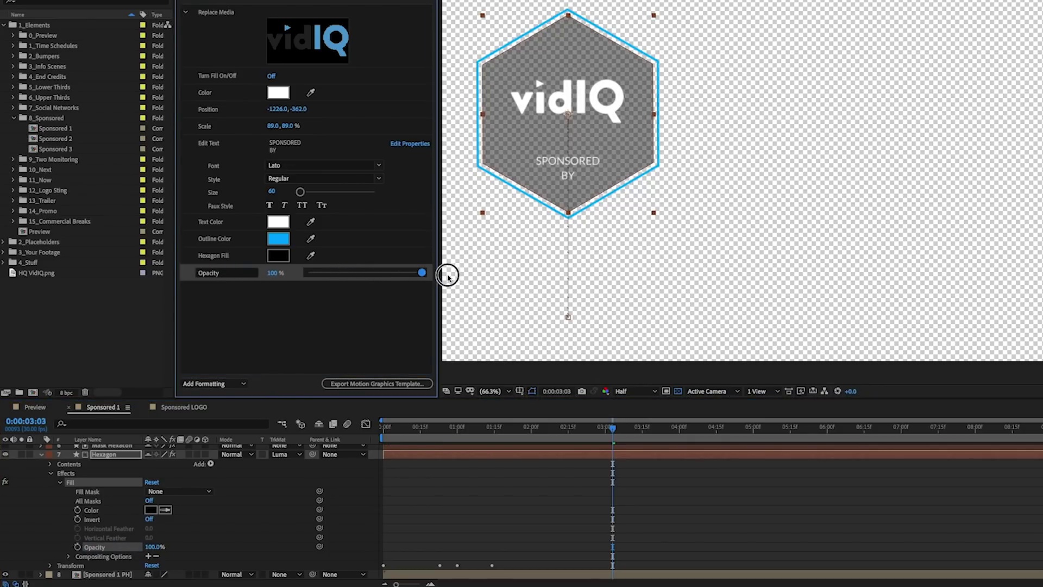
pyautogui.click(215, 273)
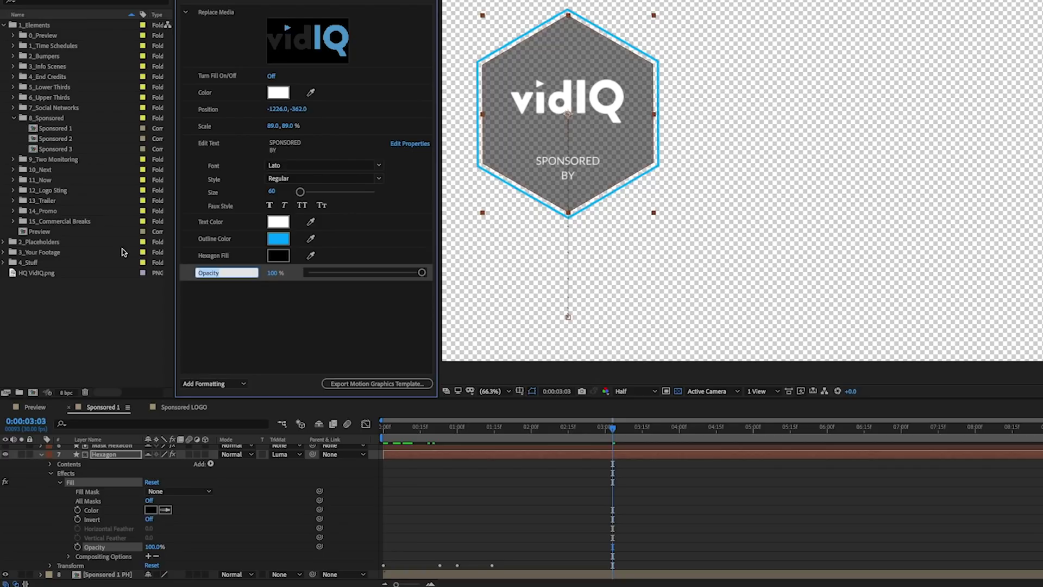
pyautogui.write('Hexagon')
pyautogui.press('Return')
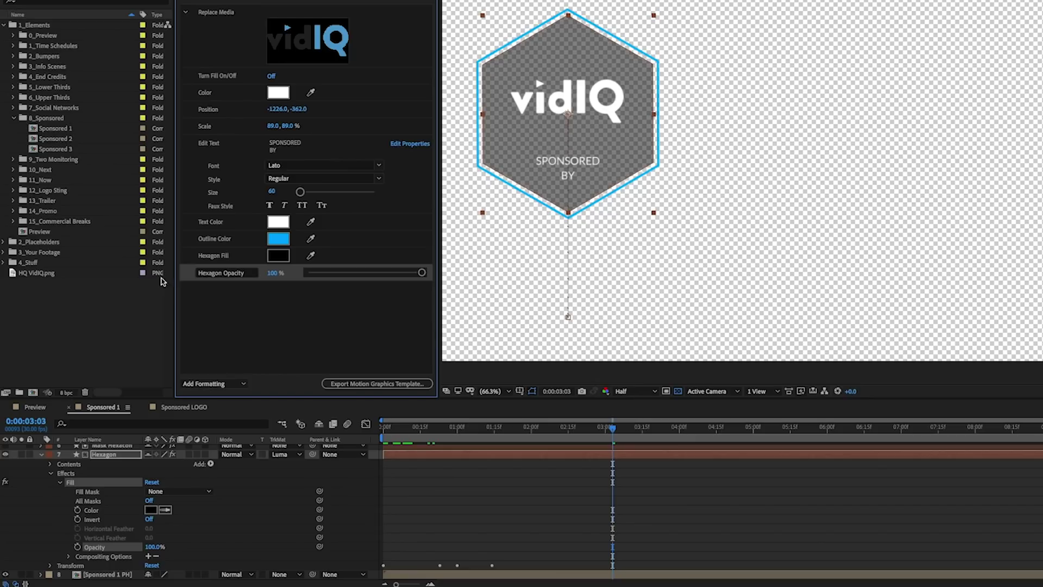
pyautogui.click(233, 345)
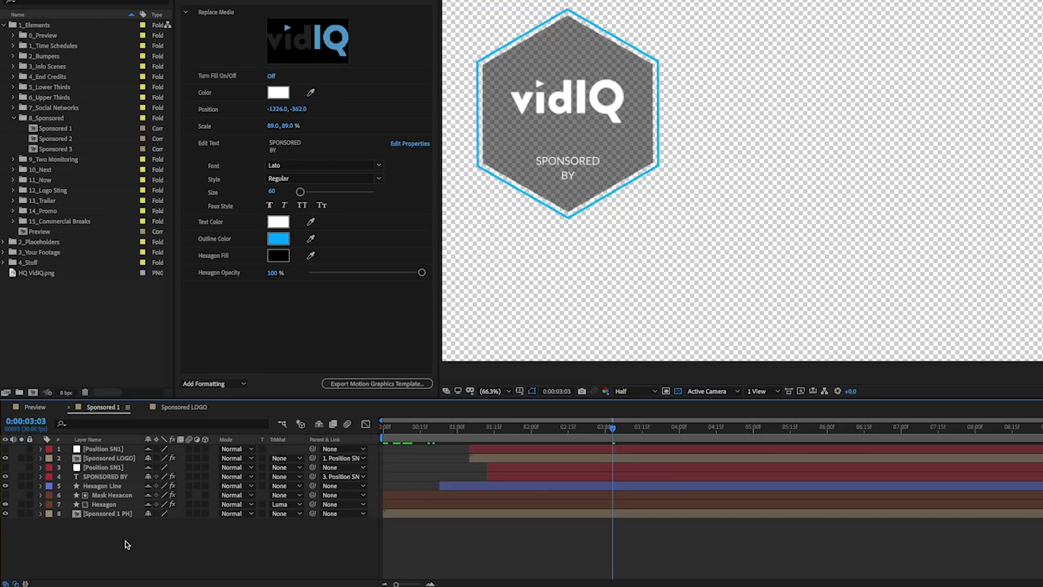
# Pre-compose all eight layers into Pre-comp 1
pyautogui.click(116, 512)
pyautogui.moveTo(115, 508); pyautogui.dragTo(98, 451)
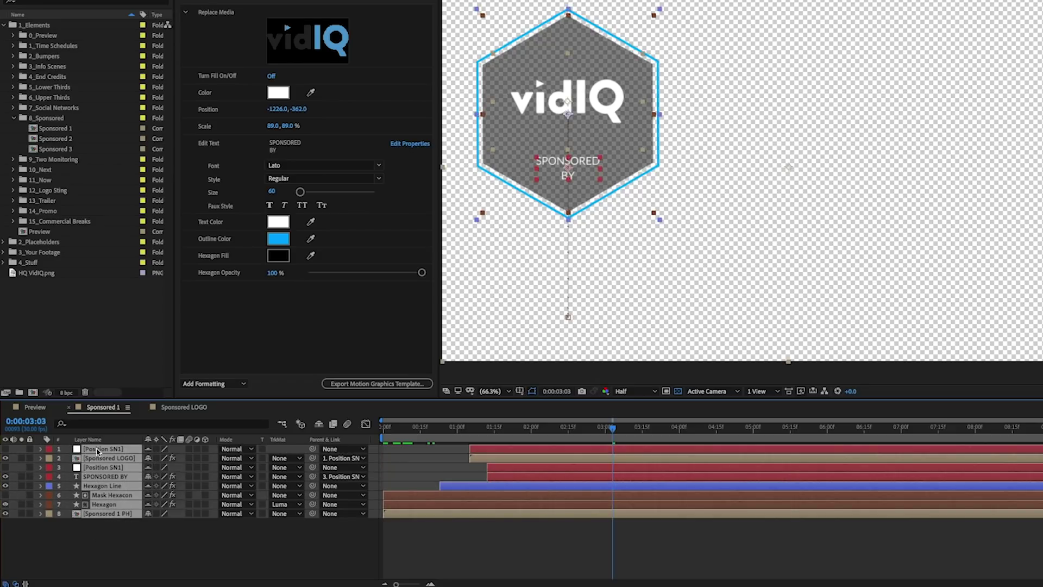
pyautogui.rightClick(96, 451)
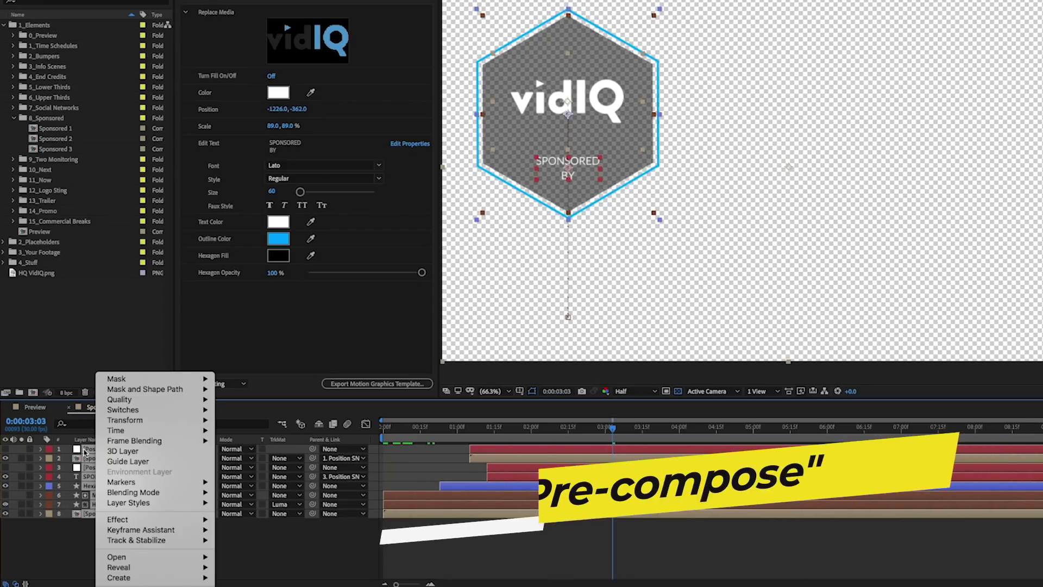
pyautogui.hotkey('ctrl', 'shift', 'c')
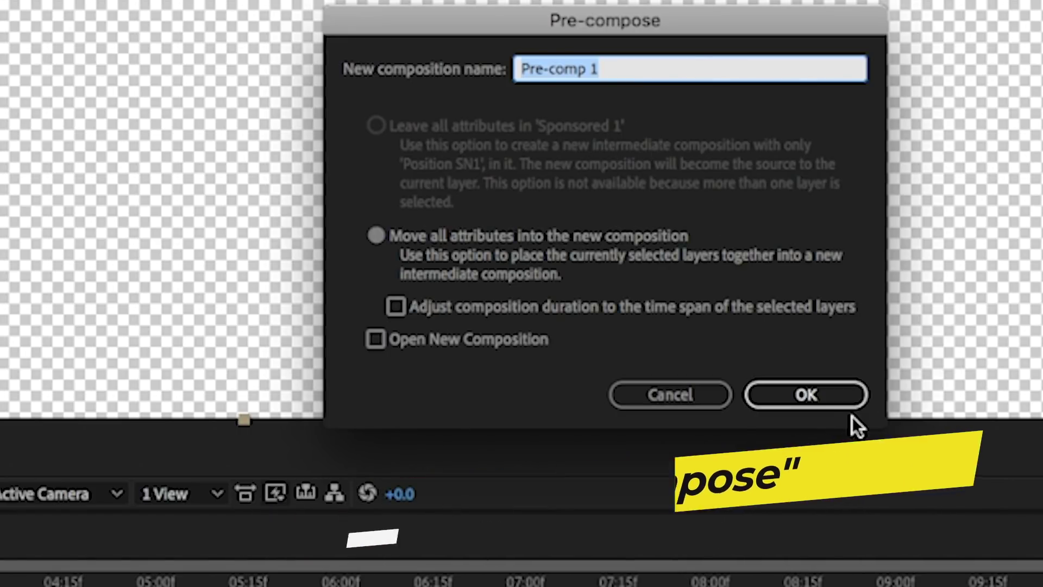
pyautogui.click(829, 402)
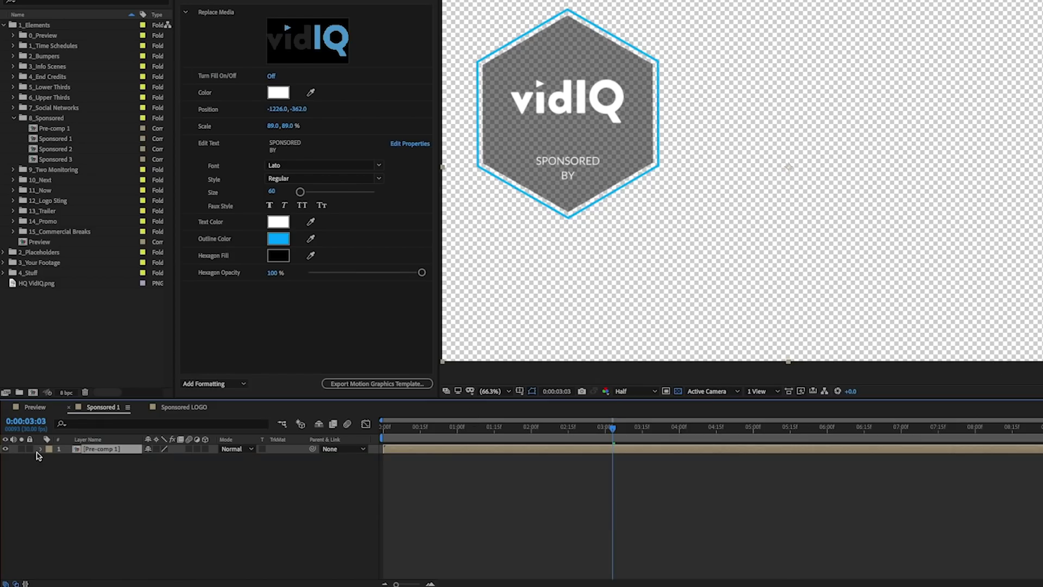
# Add Pre-comp 1's Scale and Position properties to the Essential Graphics template controls
pyautogui.click(42, 450)
pyautogui.click(50, 459)
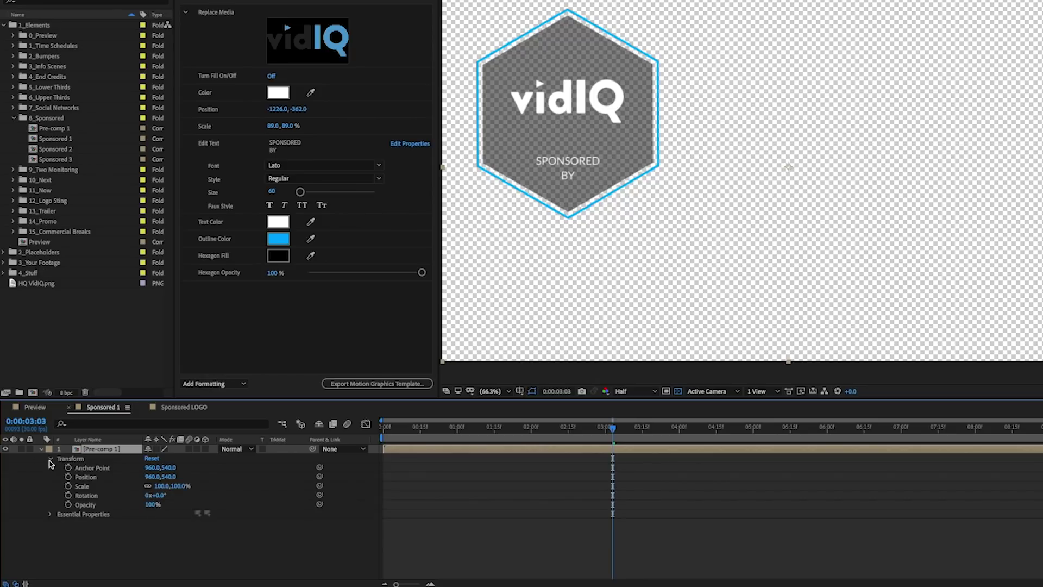
pyautogui.click(86, 485)
pyautogui.moveTo(172, 414); pyautogui.dragTo(235, 318)
pyautogui.moveTo(91, 478); pyautogui.dragTo(253, 307)
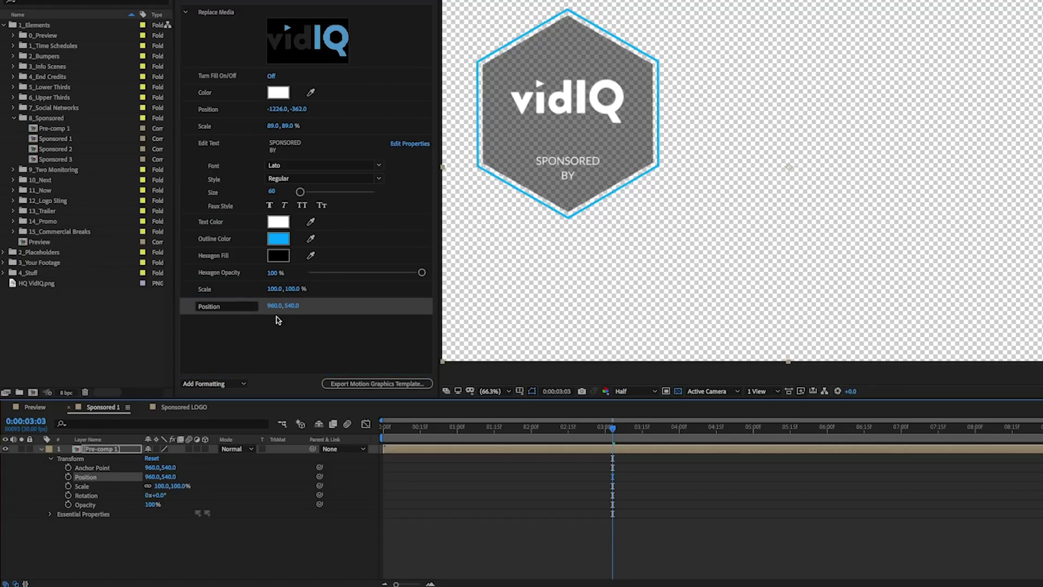
# Shrink the badge to 71% scale and move it lower-left to position 763, 875
pyautogui.moveTo(291, 305); pyautogui.dragTo(504, 338)
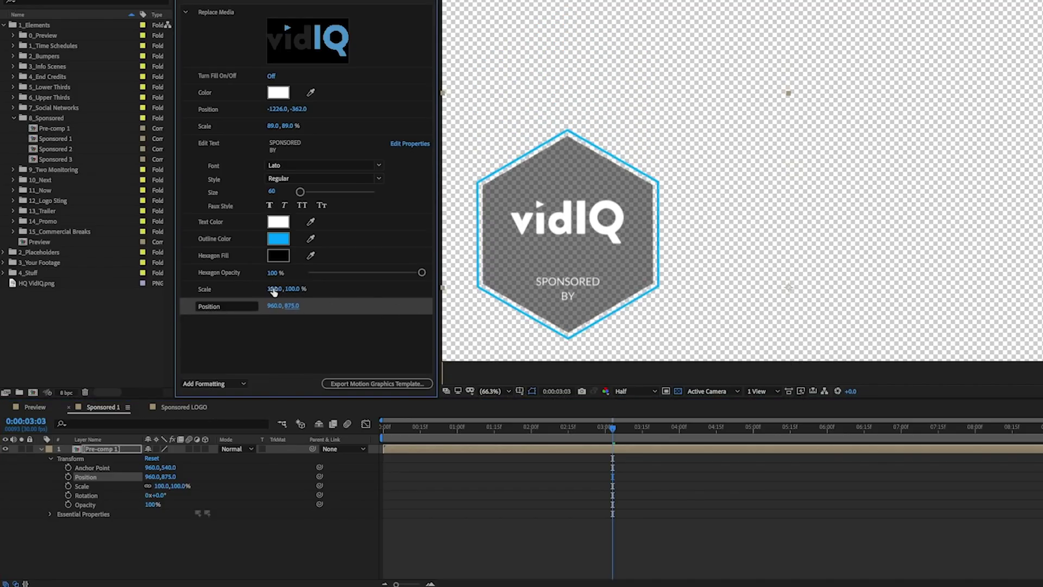
pyautogui.moveTo(274, 289); pyautogui.dragTo(179, 321)
pyautogui.click(245, 350)
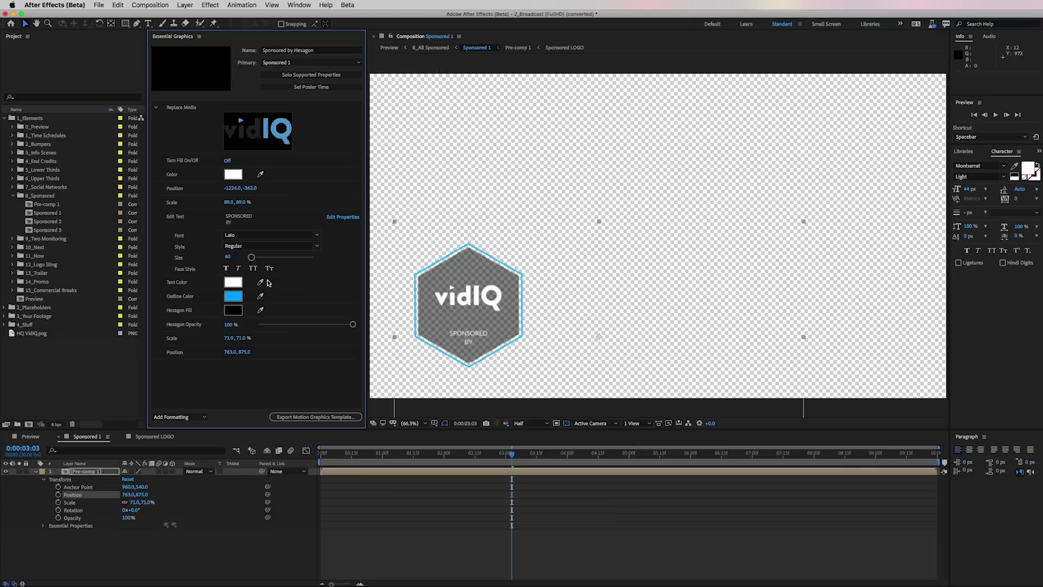
# Set the poster frame and save the project as '2_Broadcast (FullHD) (converted) v3.aep' for template export
pyautogui.click(321, 87)
pyautogui.click(305, 422)
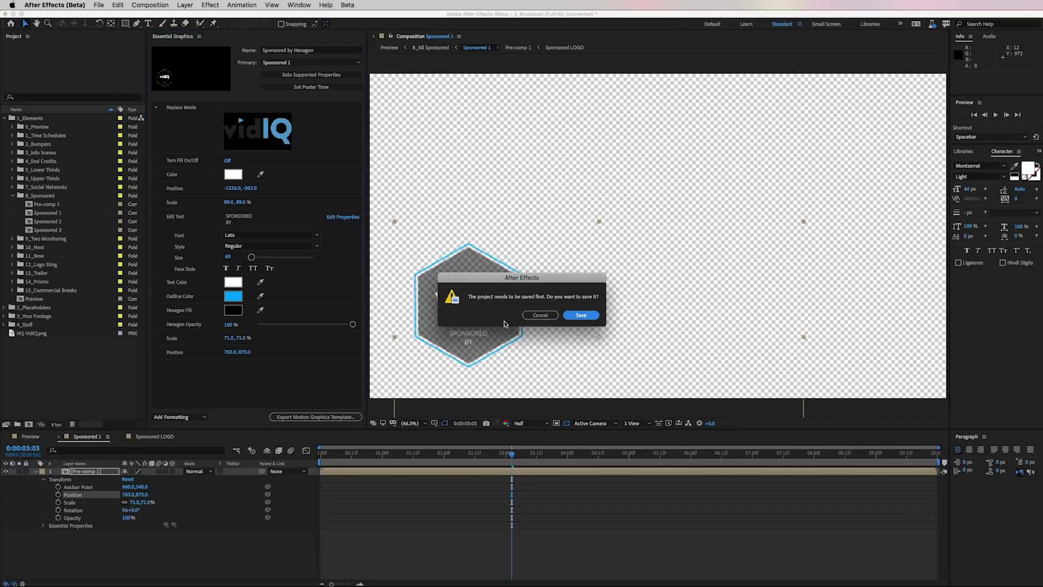
pyautogui.click(584, 318)
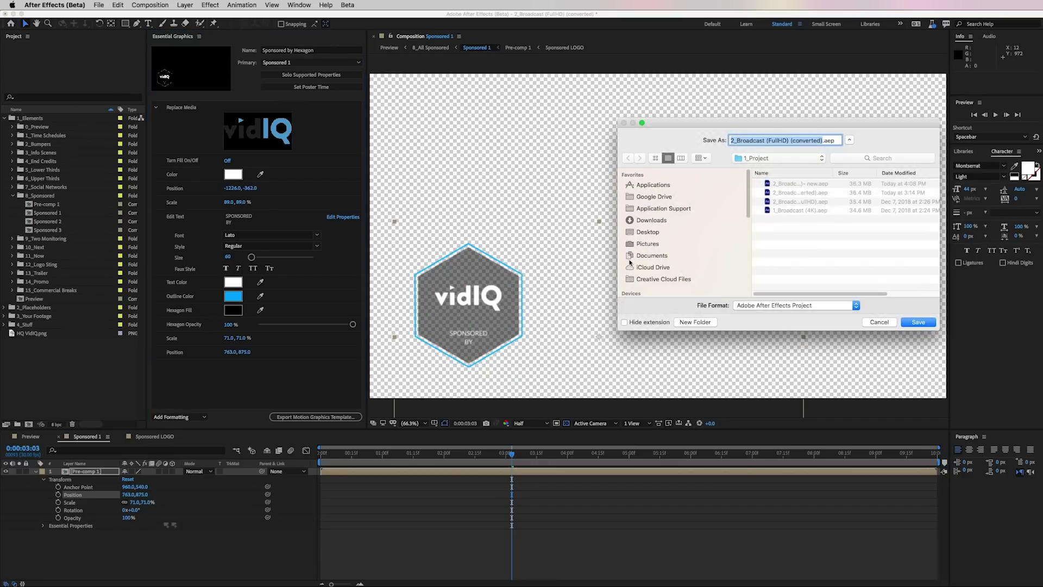
pyautogui.click(824, 141)
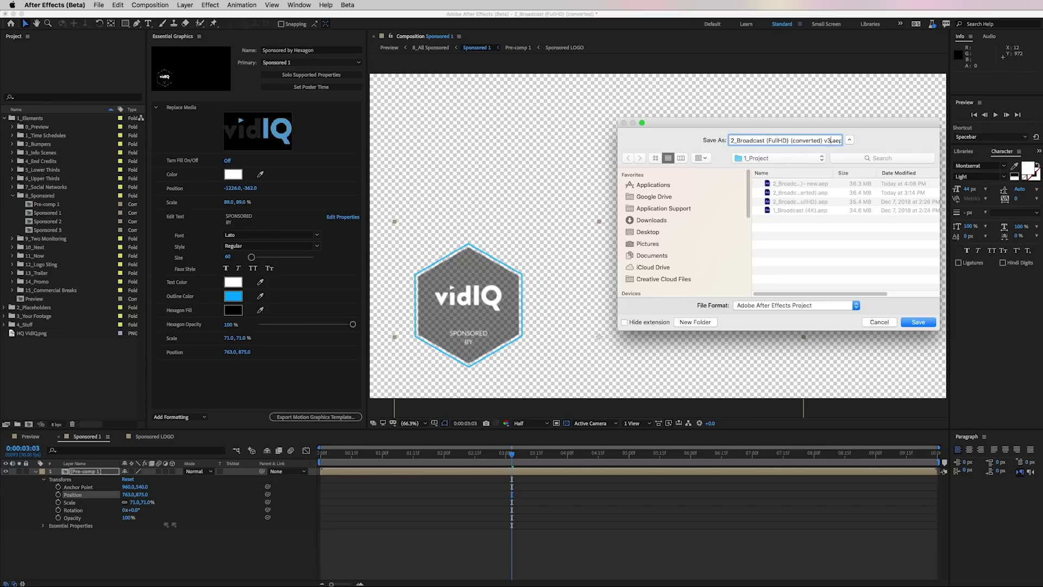
pyautogui.click(917, 322)
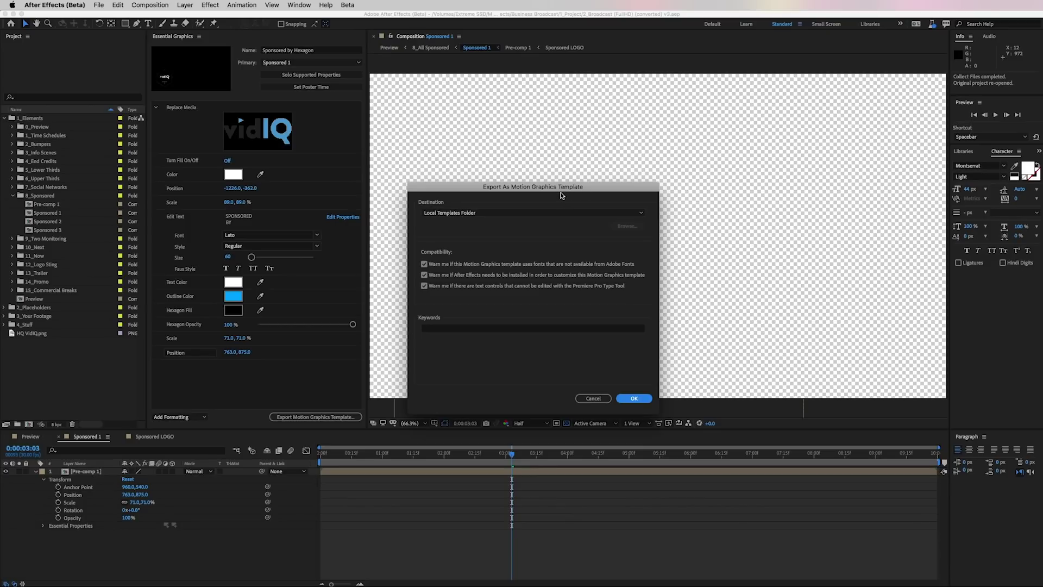
# Export the Sponsored by Hexagon template with destination Local Templates Folder
pyautogui.click(549, 212)
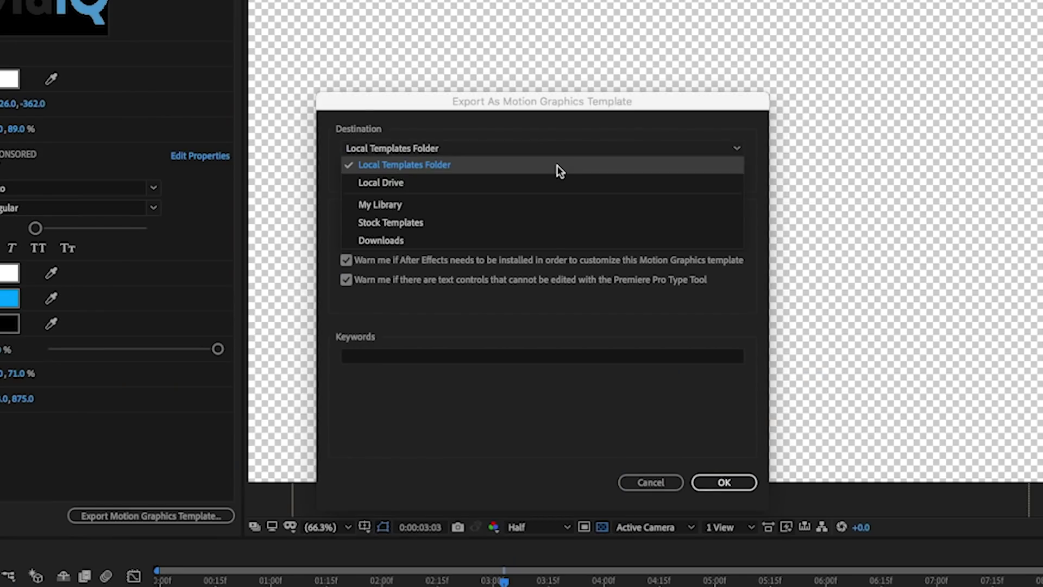
pyautogui.click(556, 165)
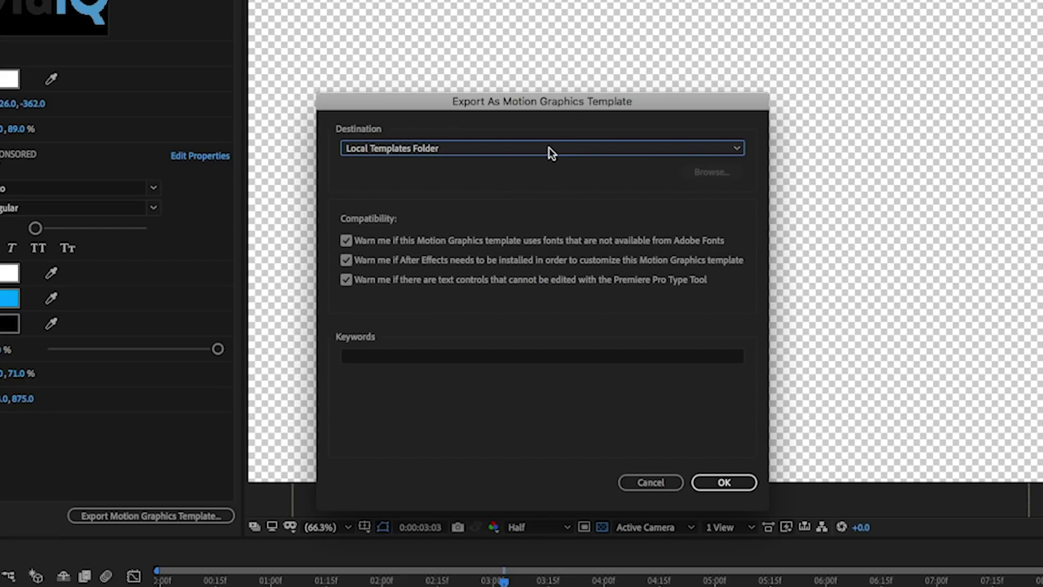
pyautogui.click(547, 149)
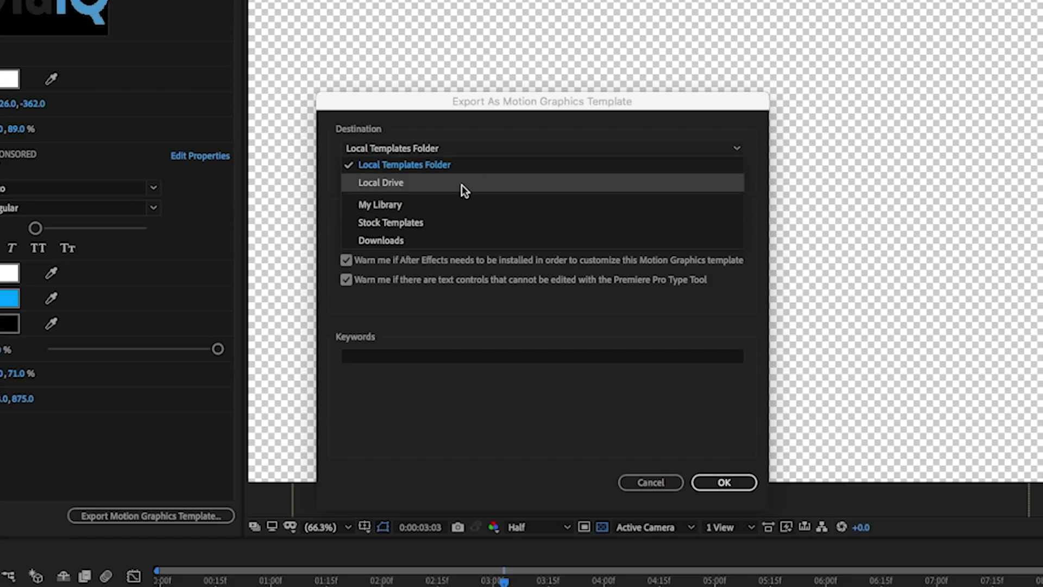
pyautogui.click(445, 166)
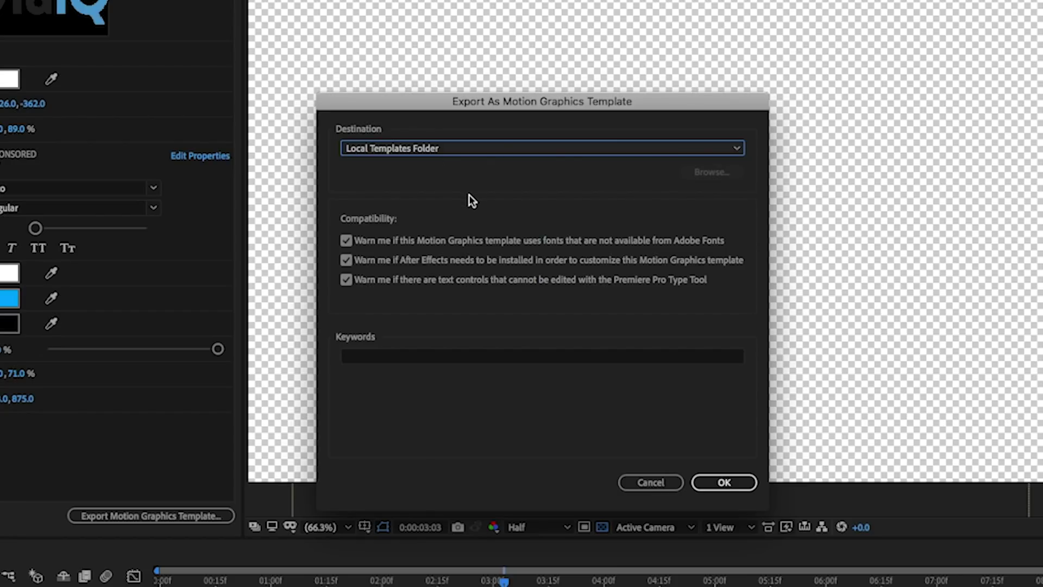
pyautogui.click(724, 482)
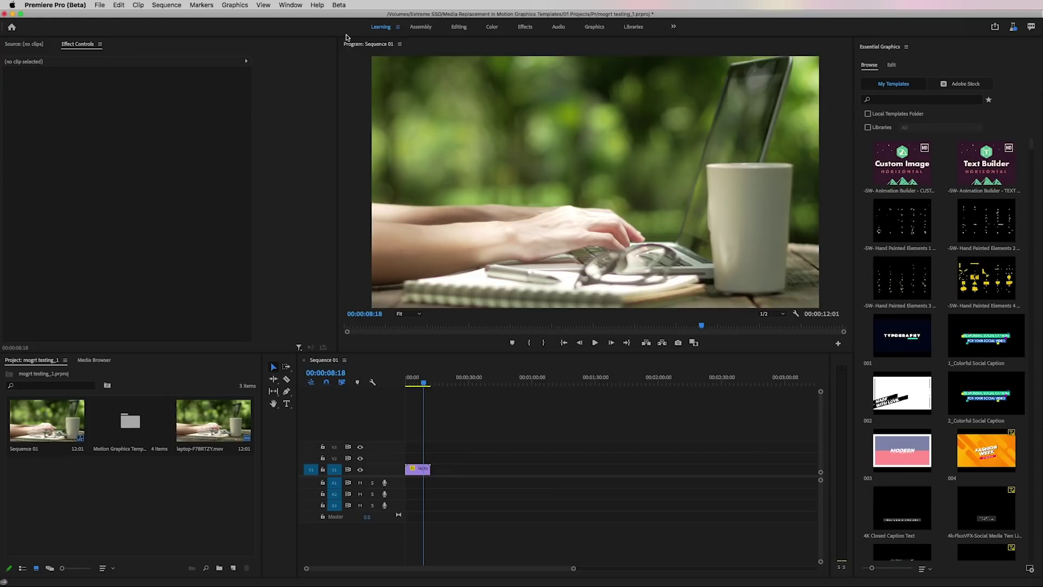
# Keep Beta media replacement in templates enabled and search Essential Graphics for 'sponsored by hexagon'
pyautogui.click(338, 5)
pyautogui.moveTo(362, 16)
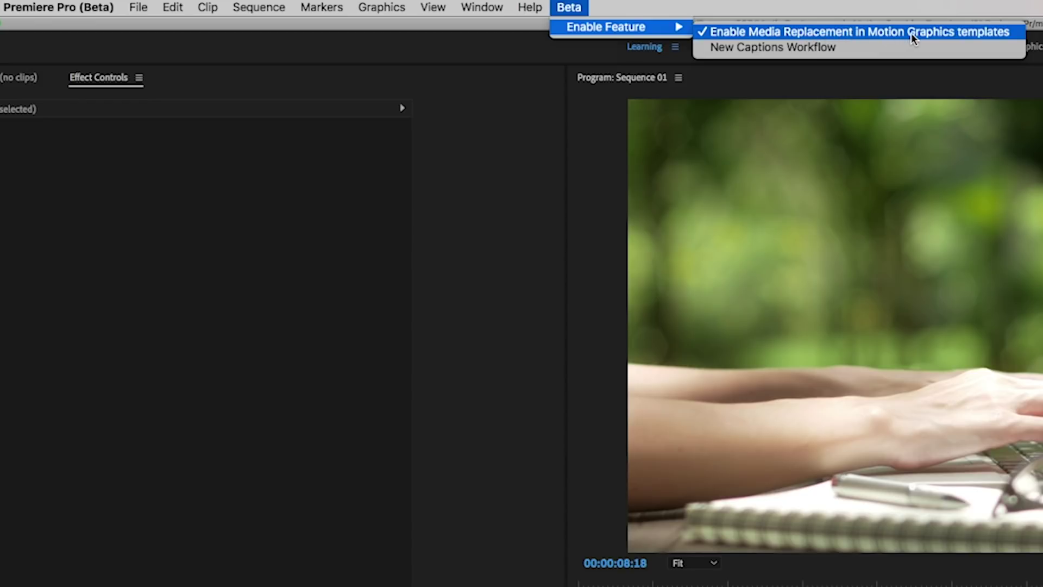
pyautogui.click(501, 270)
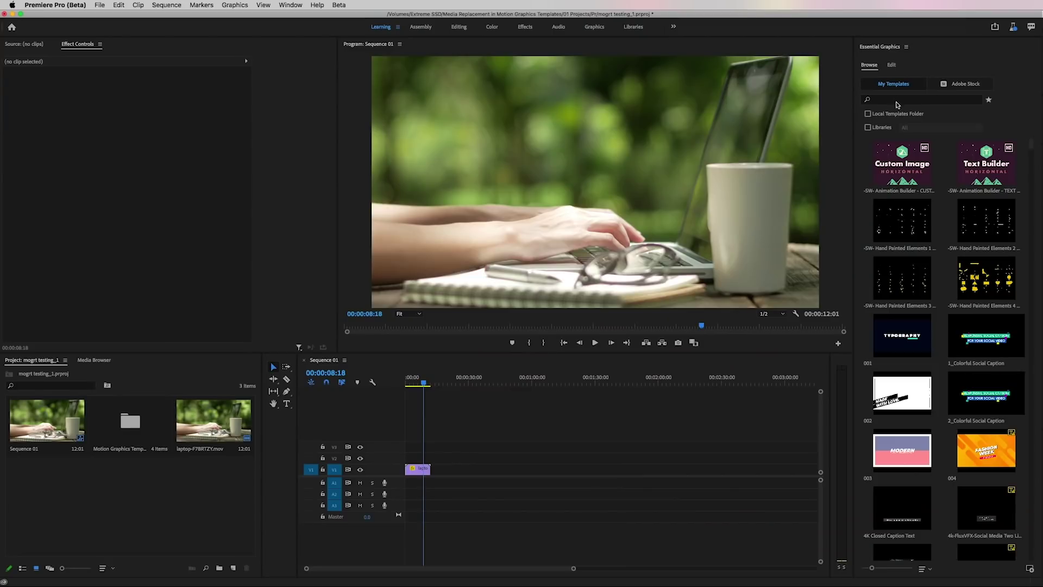
pyautogui.click(893, 101)
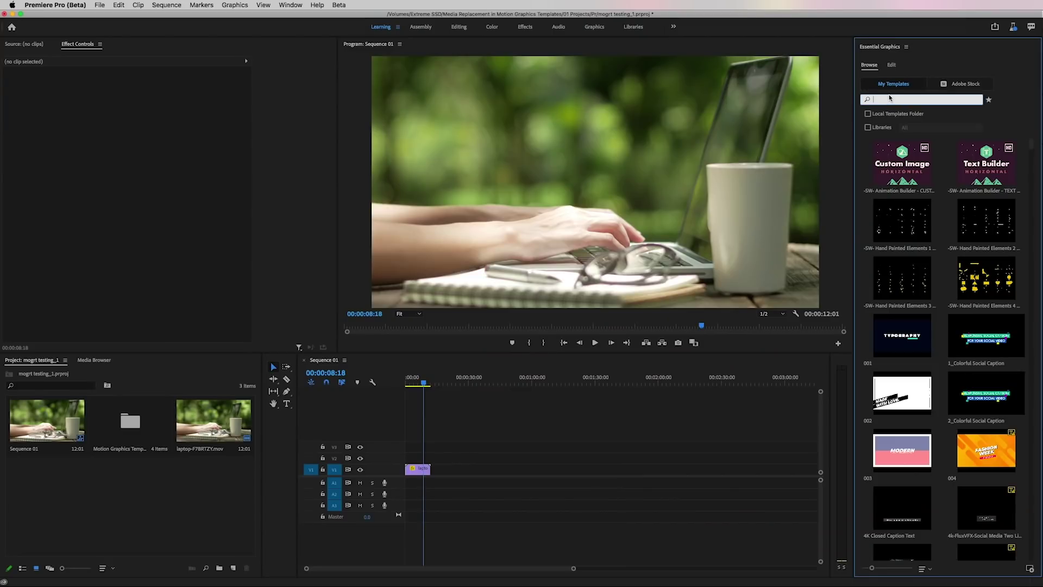
pyautogui.write('sponsored by hexagon')
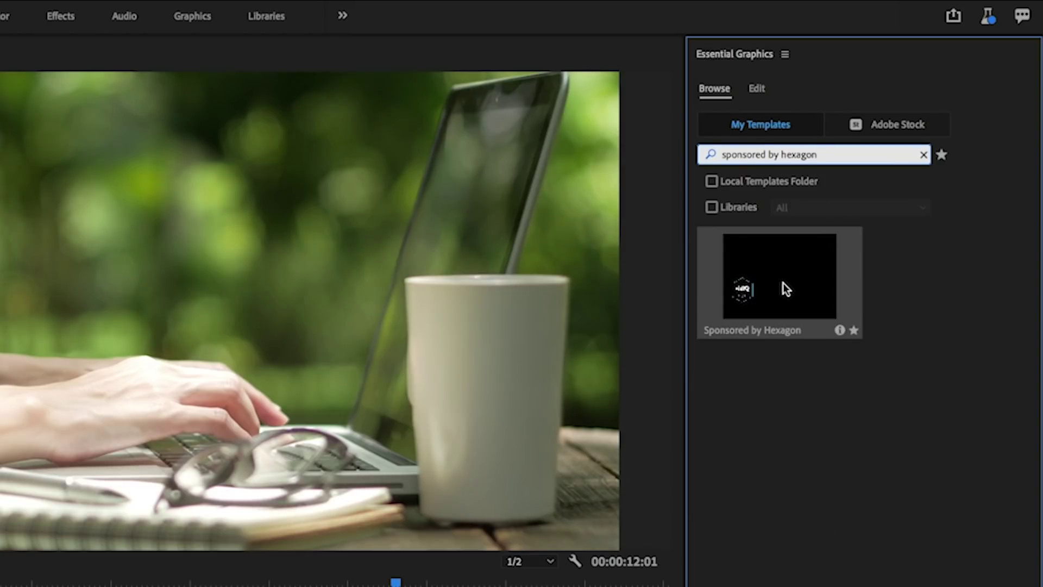
# Place the hexagon template on V2, raise it to Position Y 400, and replace its logo with Gal_logo.jpg
pyautogui.moveTo(783, 282); pyautogui.dragTo(293, 527)
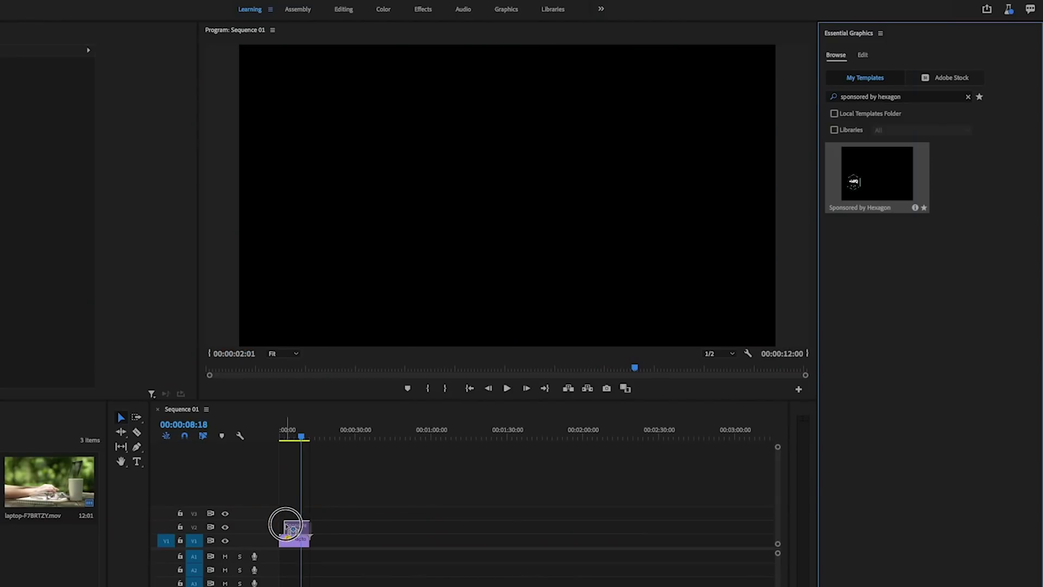
pyautogui.click(297, 529)
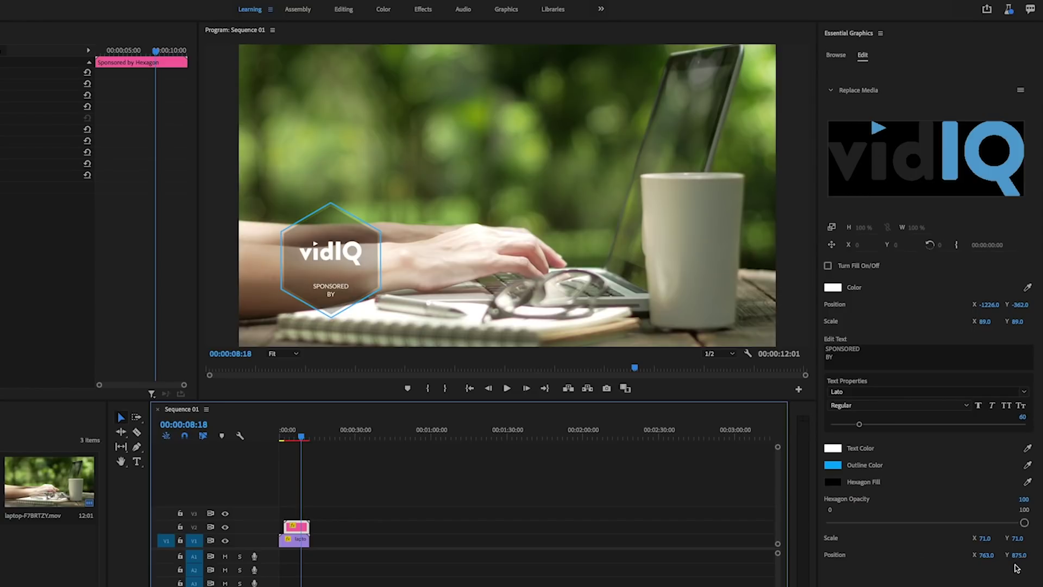
pyautogui.moveTo(1019, 555); pyautogui.dragTo(943, 555)
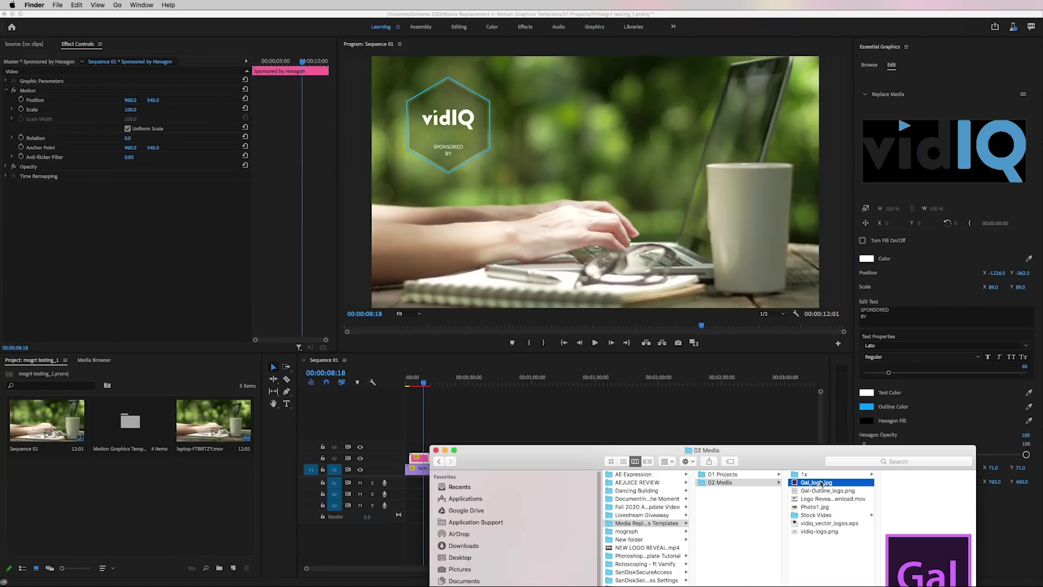
pyautogui.moveTo(820, 483); pyautogui.dragTo(925, 155)
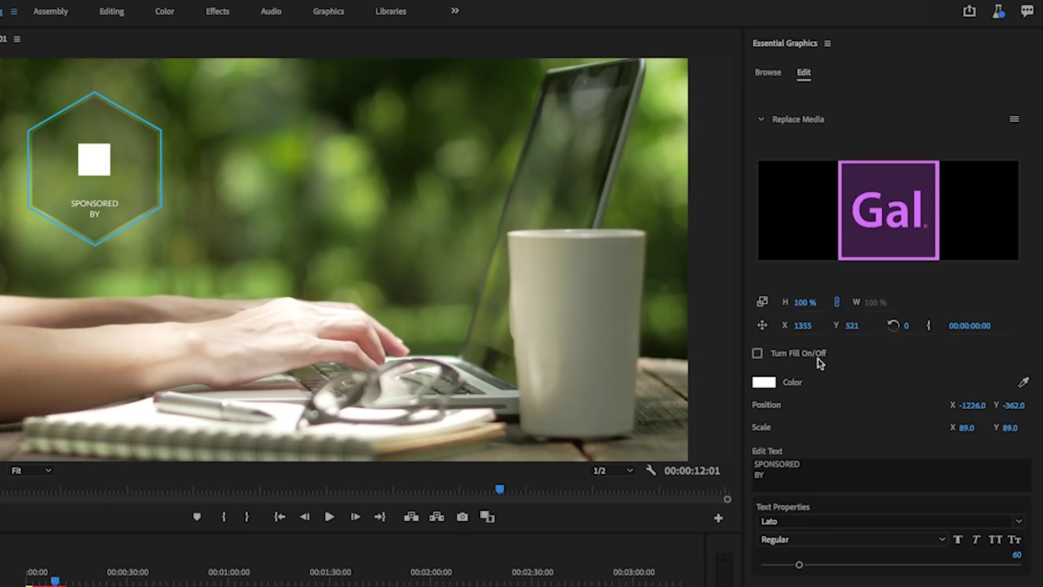
# Turn the logo fill on, scale the Gal logo to 132%, and eyedrop its purple for the outline
pyautogui.click(759, 354)
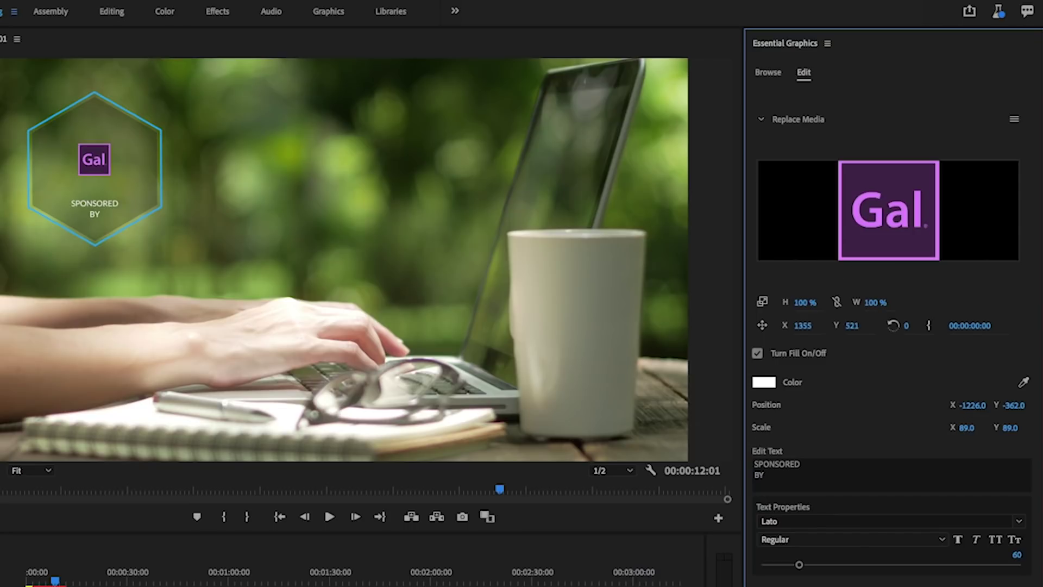
pyautogui.moveTo(967, 427); pyautogui.dragTo(980, 427)
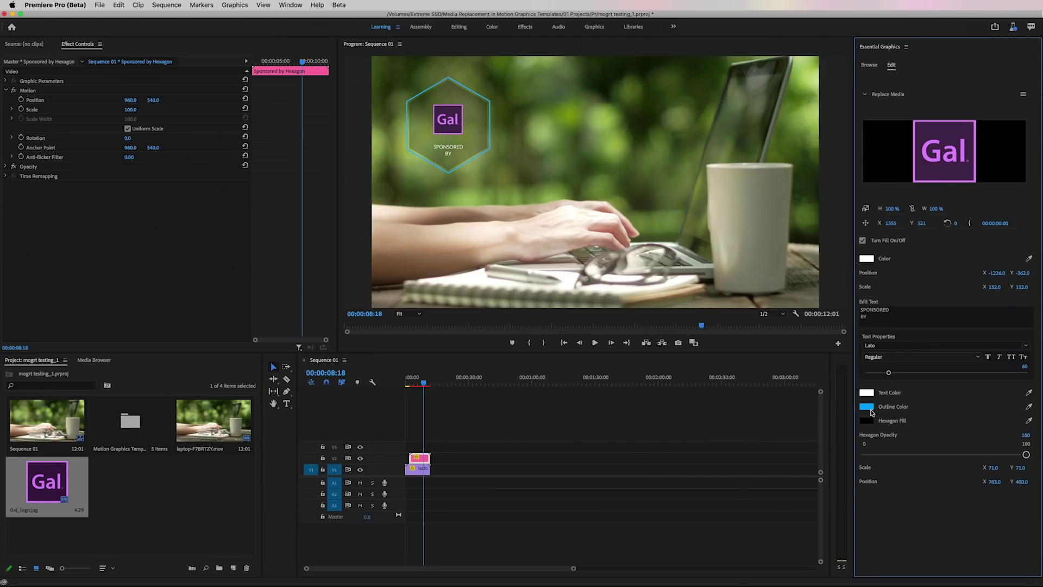
pyautogui.click(867, 406)
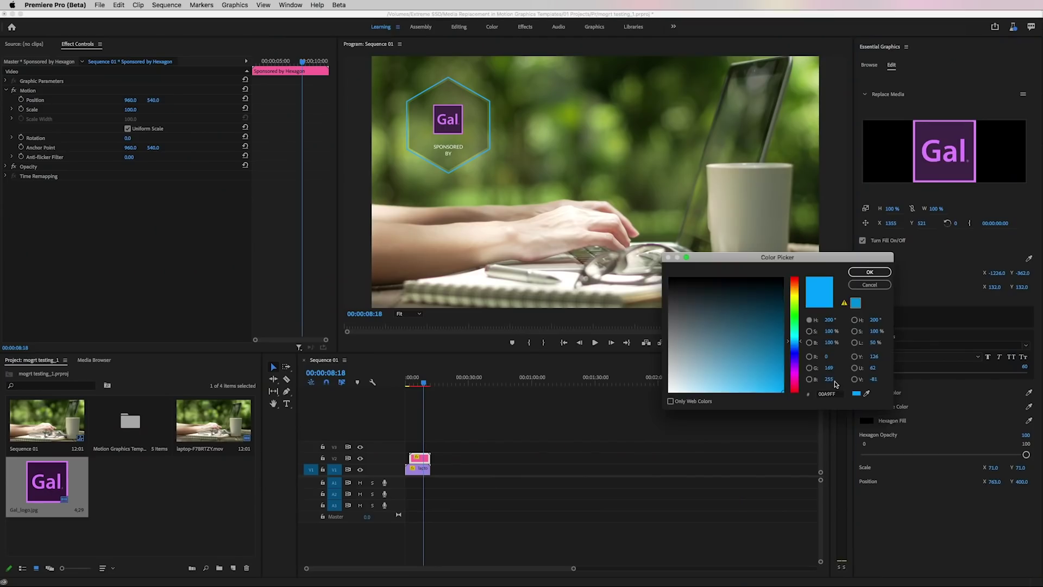
pyautogui.click(866, 393)
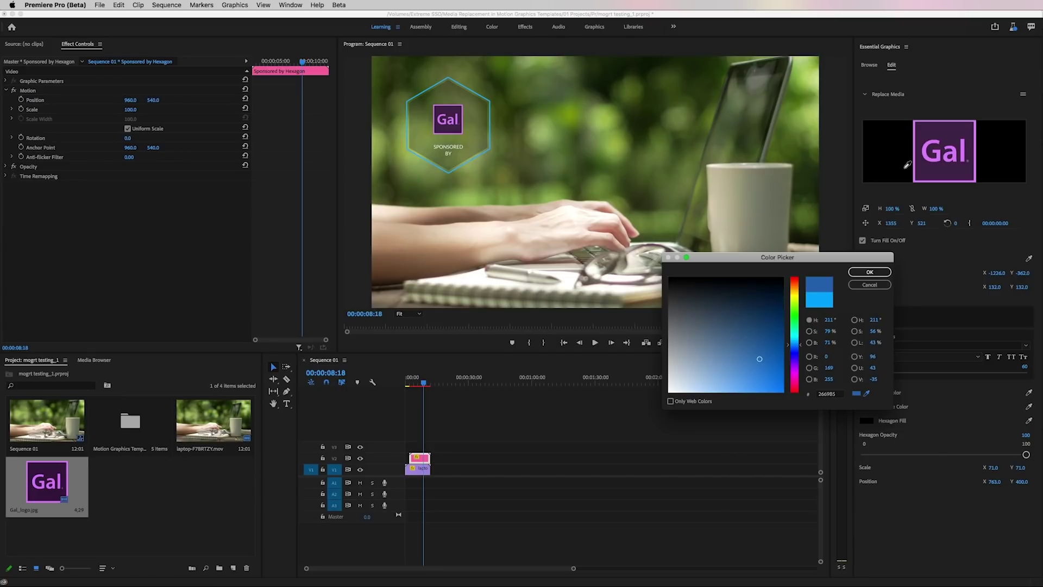
pyautogui.click(925, 153)
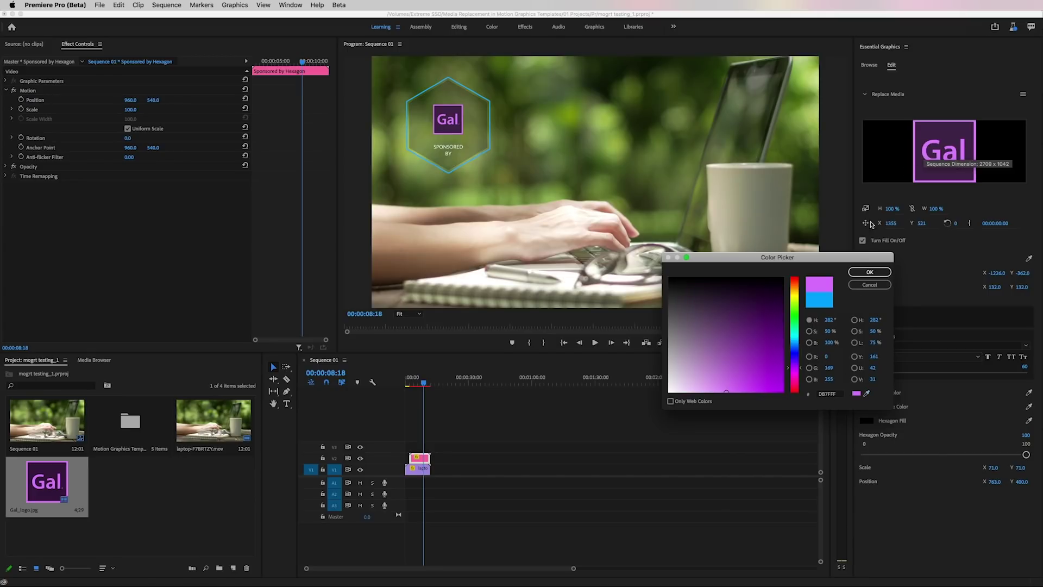
pyautogui.click(869, 273)
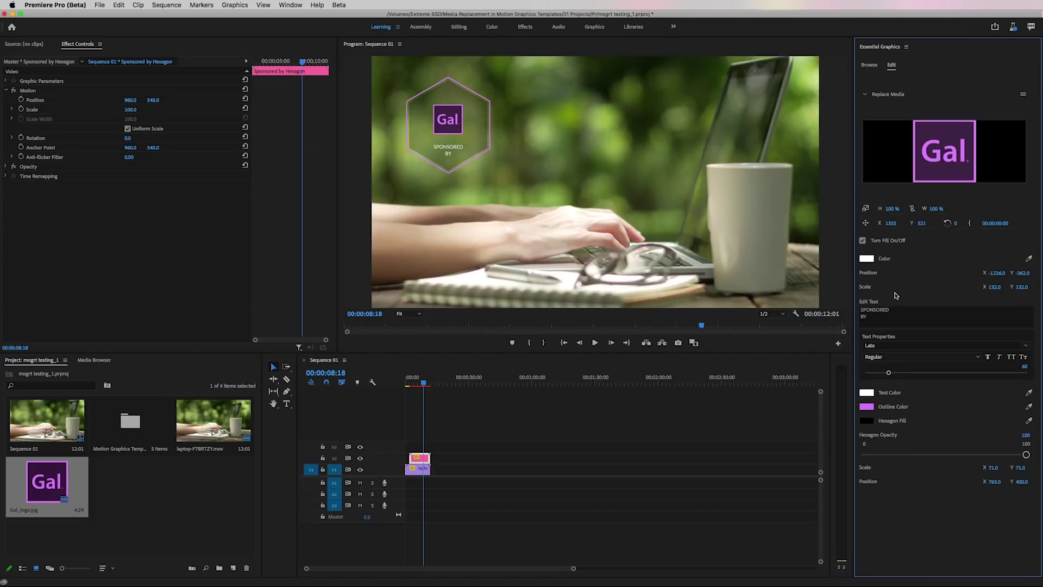
# Make the hexagon fill white and the SPONSORED BY text black
pyautogui.click(867, 421)
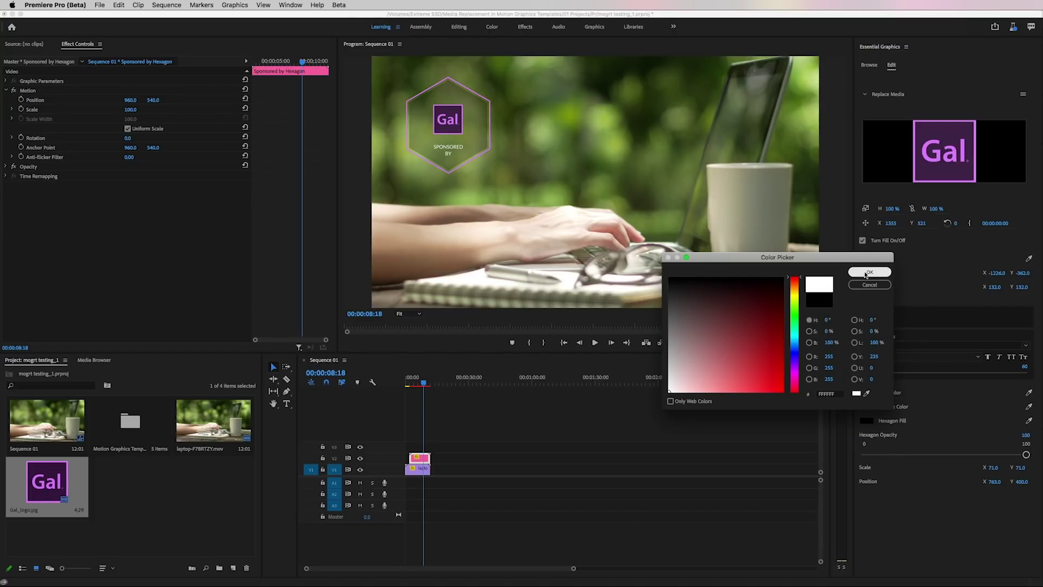
pyautogui.click(869, 272)
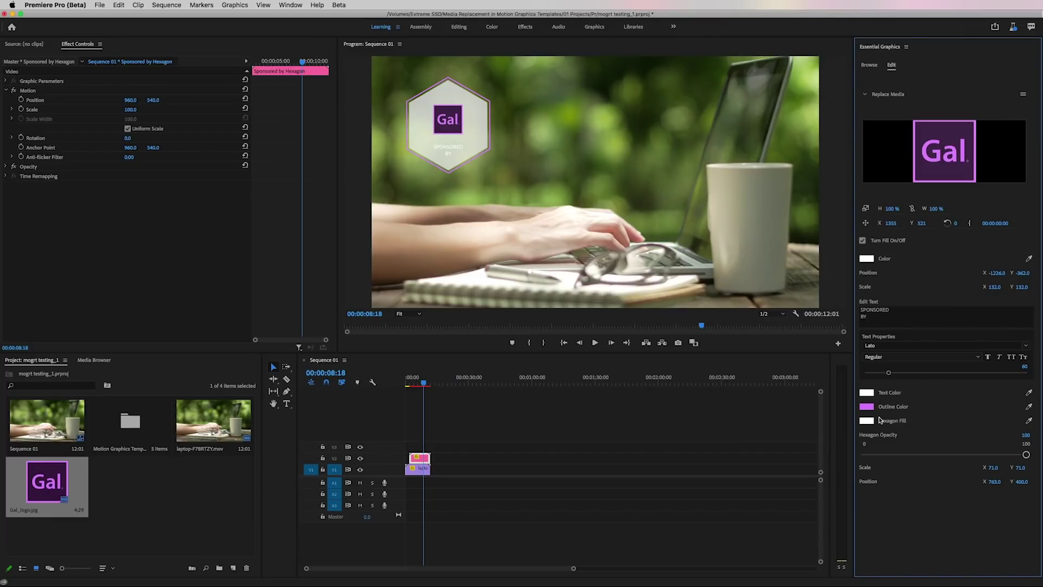
pyautogui.click(868, 393)
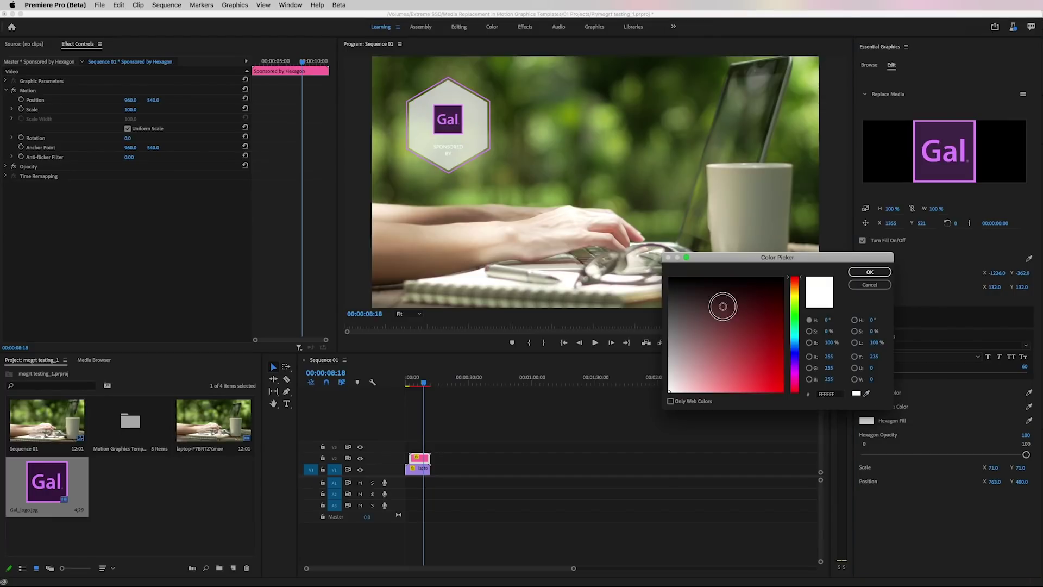
pyautogui.click(874, 272)
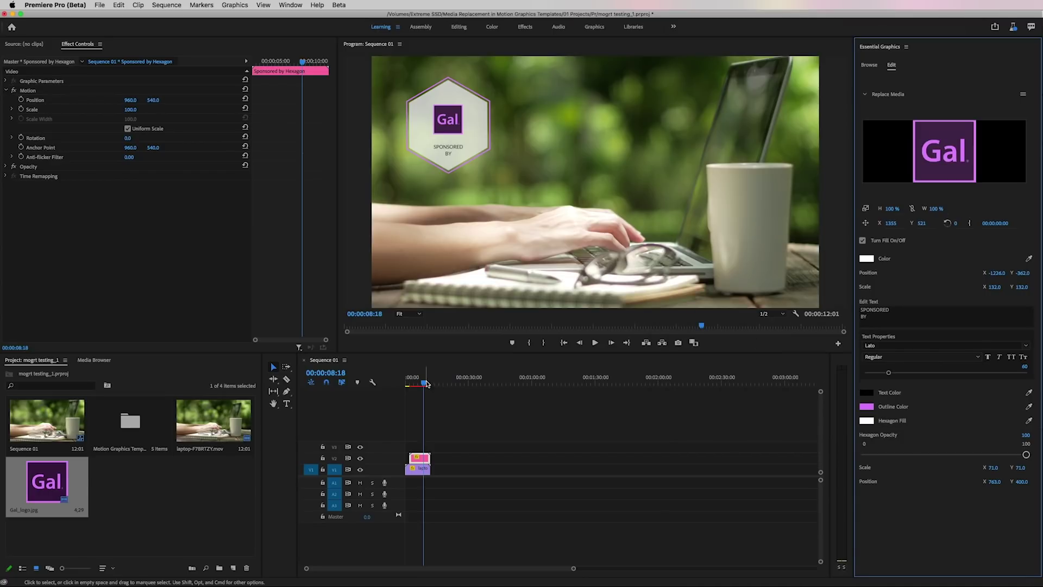
pyautogui.moveTo(426, 384); pyautogui.dragTo(435, 385)
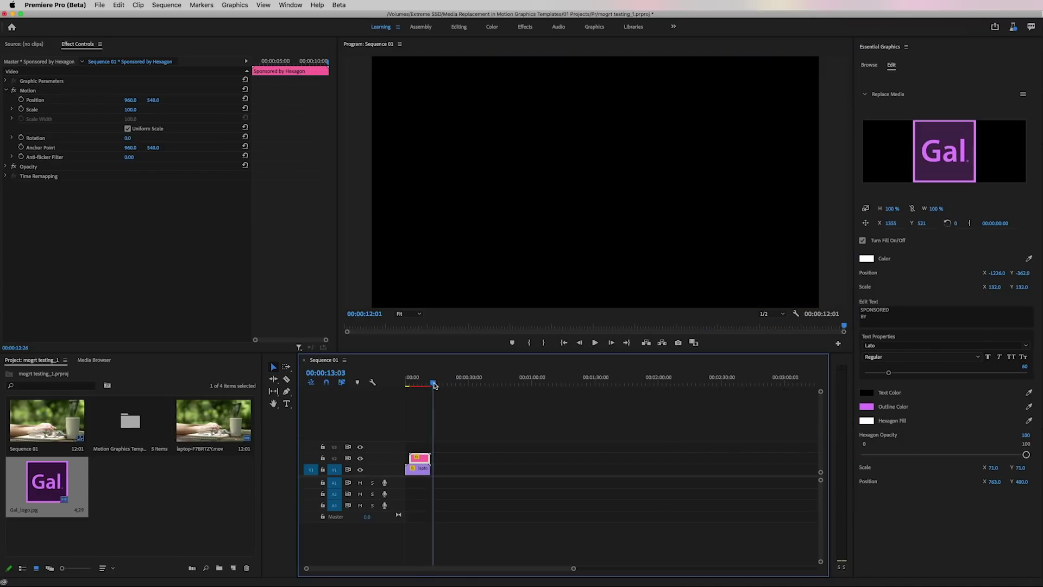
# Set the sequence Out point at 13:03 and render the In-to-Out preview
pyautogui.press('o')
pyautogui.press('Return')
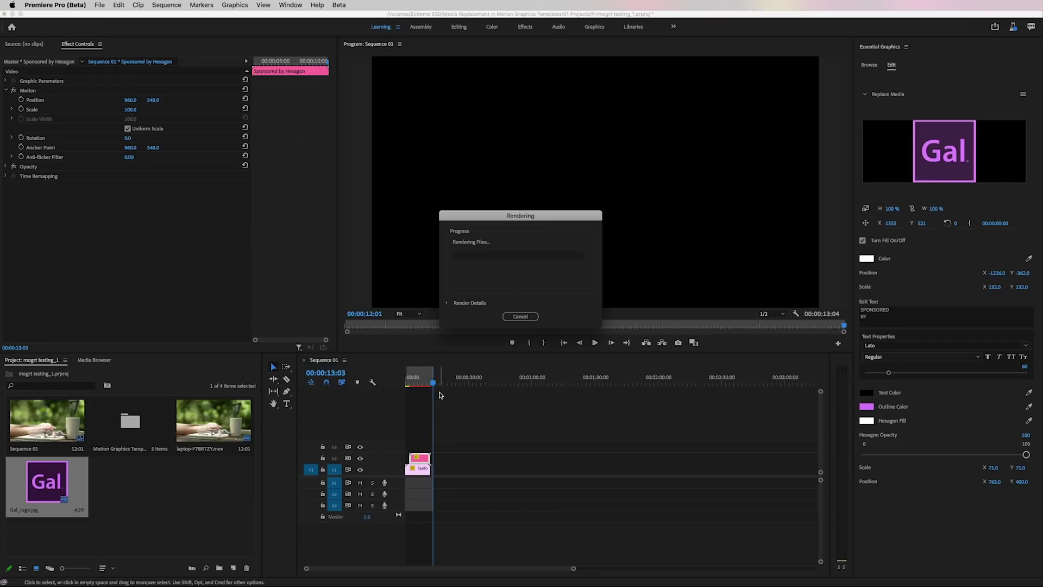